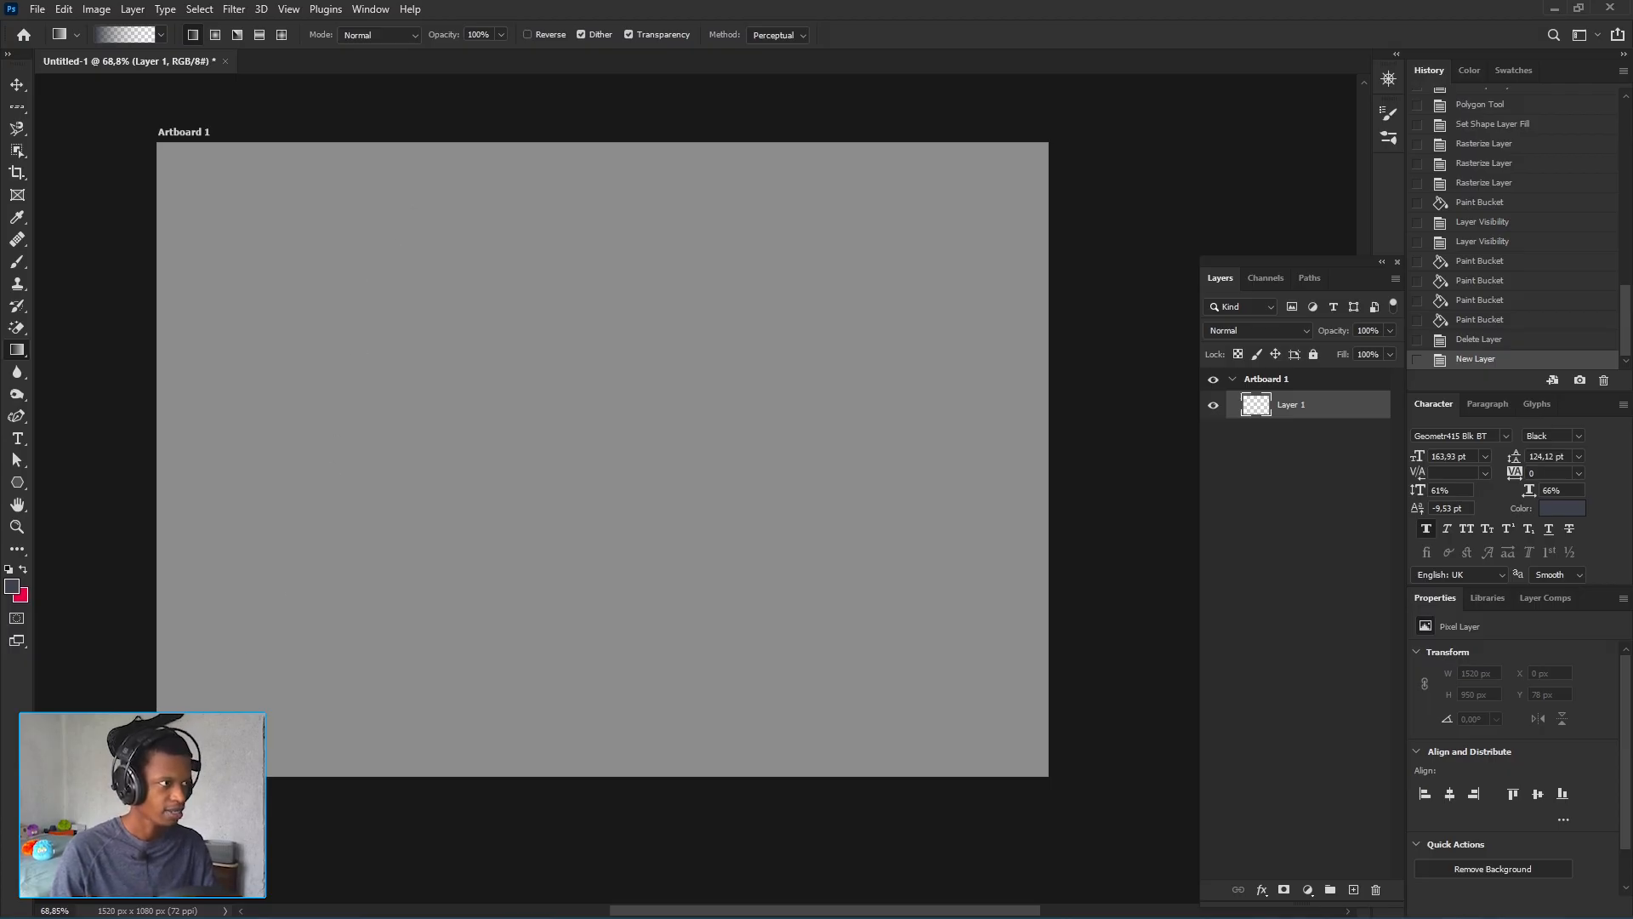
- Try a dark diagonal linear gradient from the artboard's lower-left area, swap the foreground colour to red, and undo the gradient
{"action": "left_click_drag", "start_coordinate": [255, 689], "coordinate": [601, 321]}
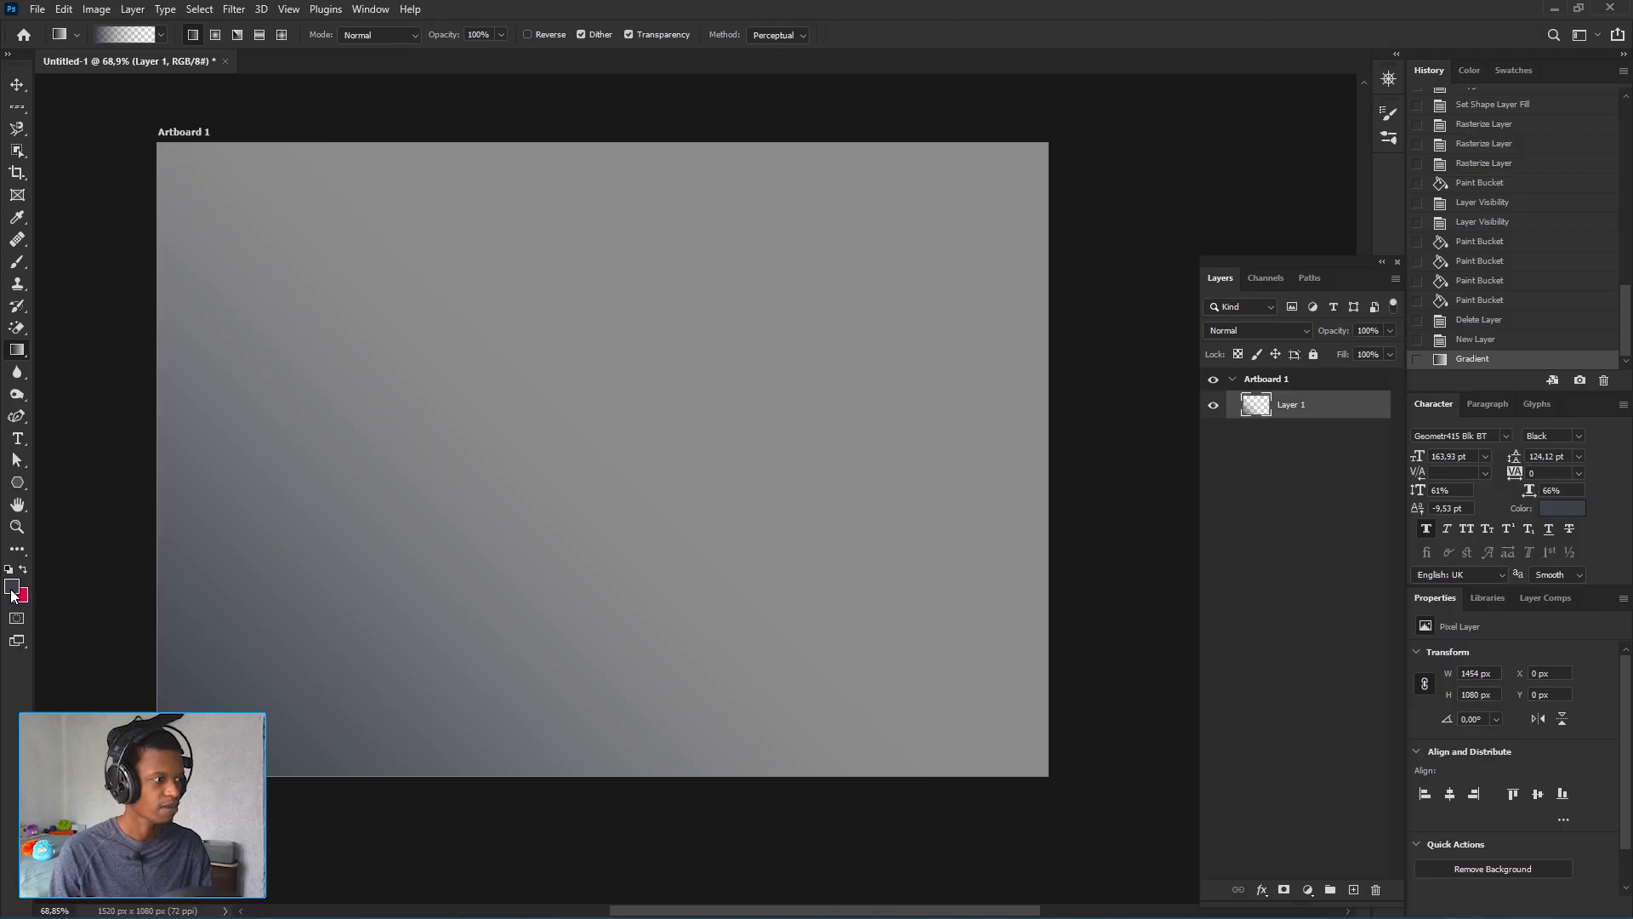
{"action": "key", "text": "x"}
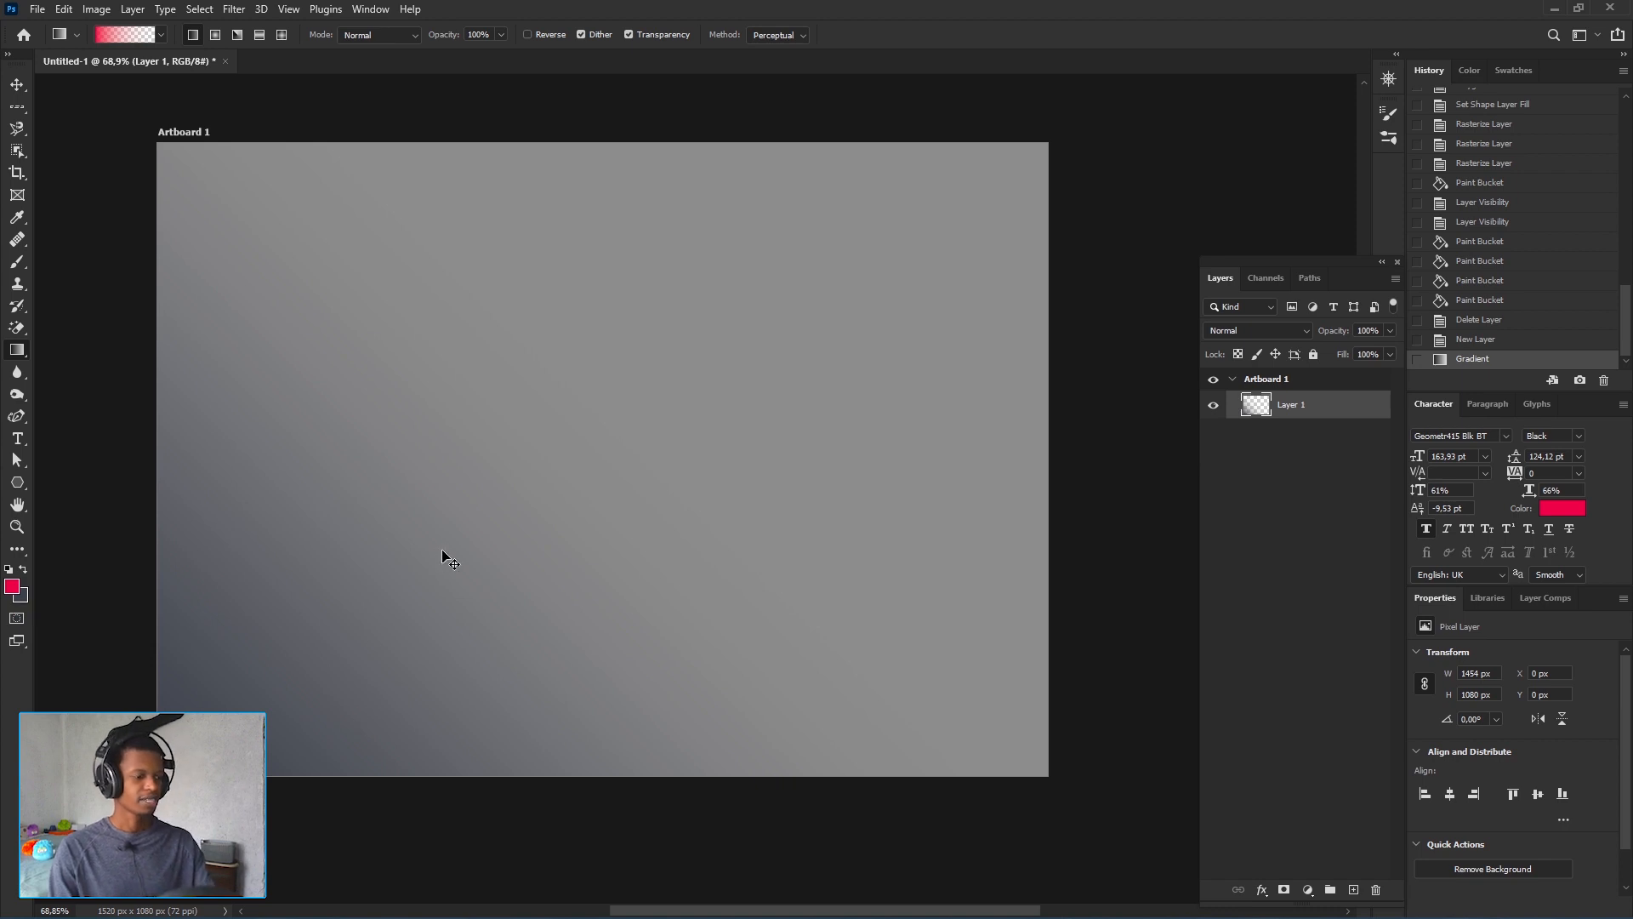
{"action": "key", "text": "ctrl+z"}
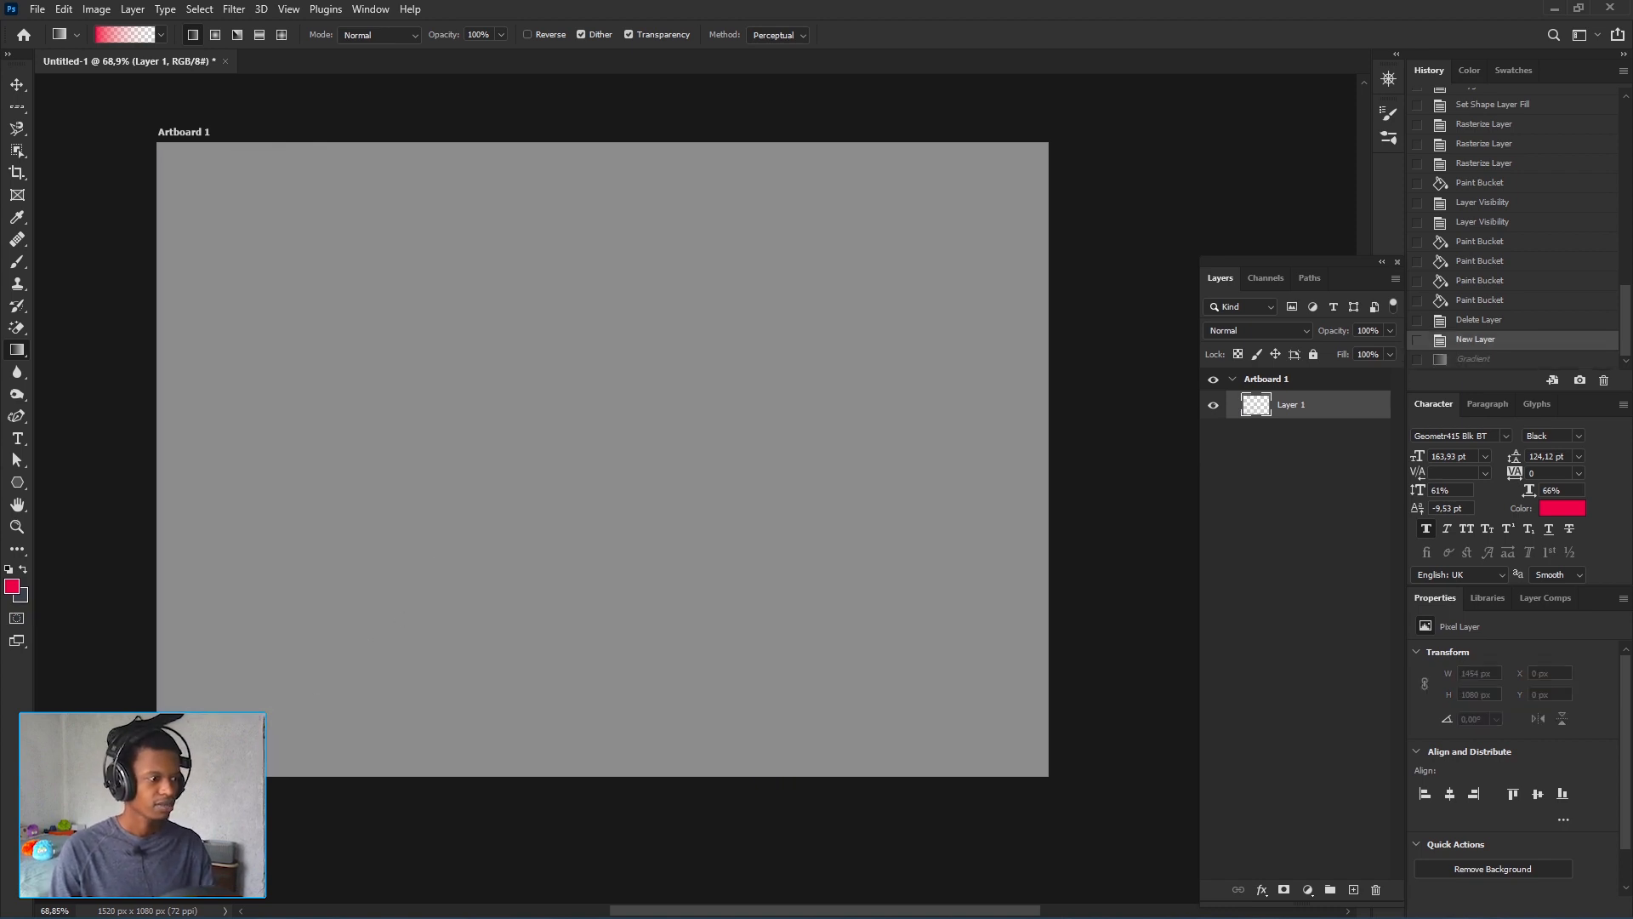
- Try red linear gradients fading inward from the artboard's lower-left and upper-right corners, and undo both
{"action": "left_click_drag", "start_coordinate": [157, 776], "coordinate": [564, 368]}
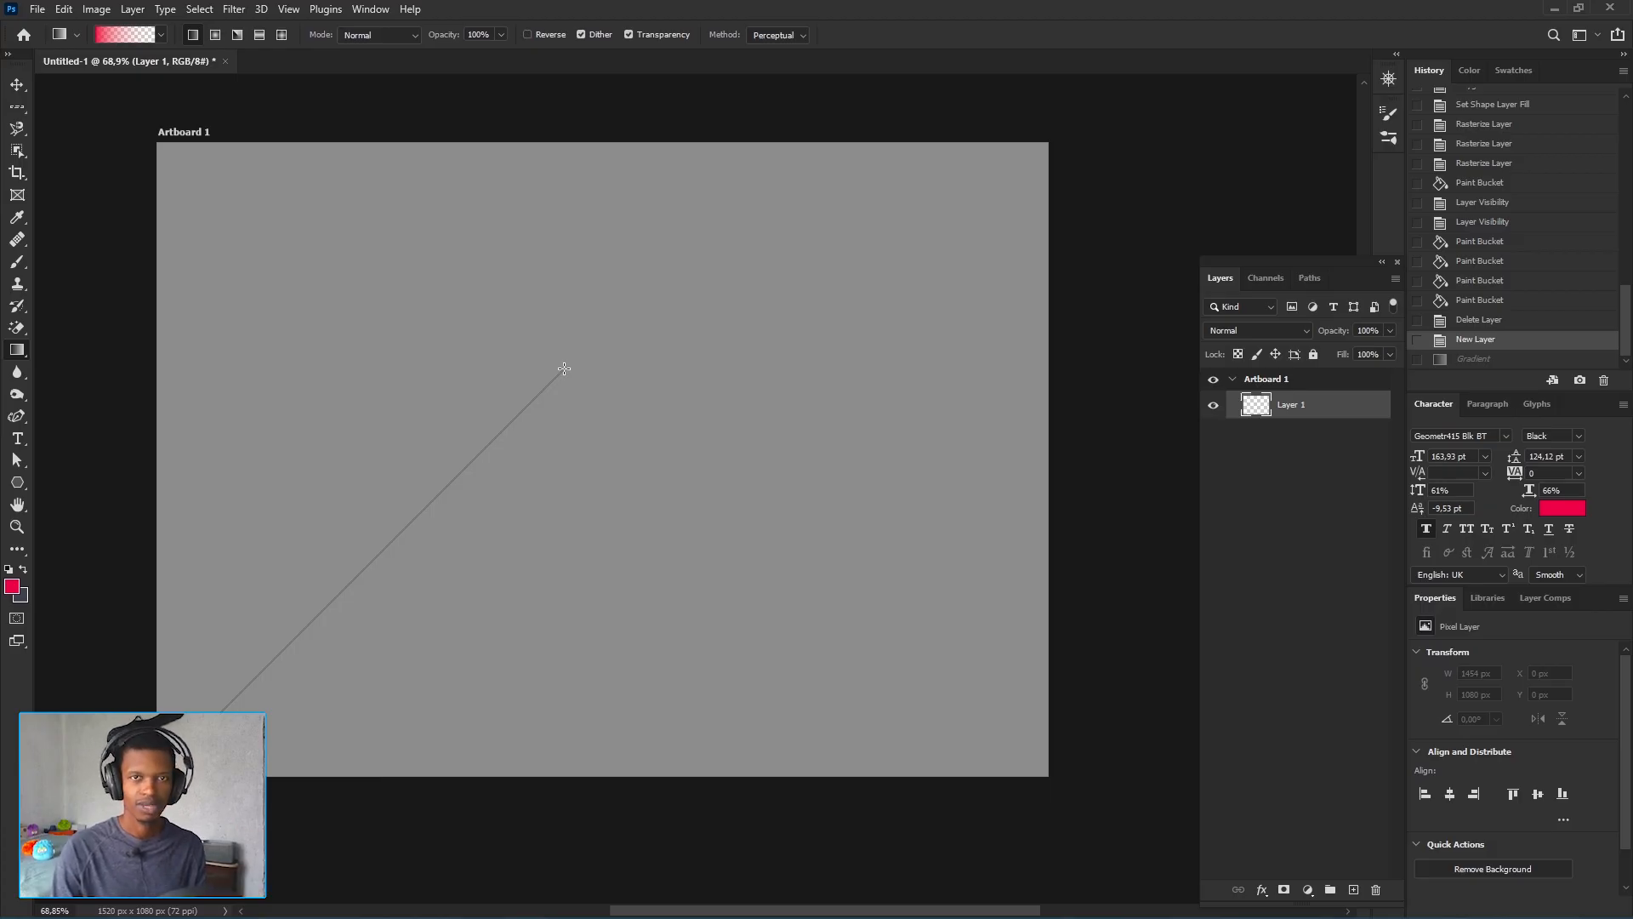
{"action": "left_click_drag", "start_coordinate": [563, 369], "coordinate": [564, 369]}
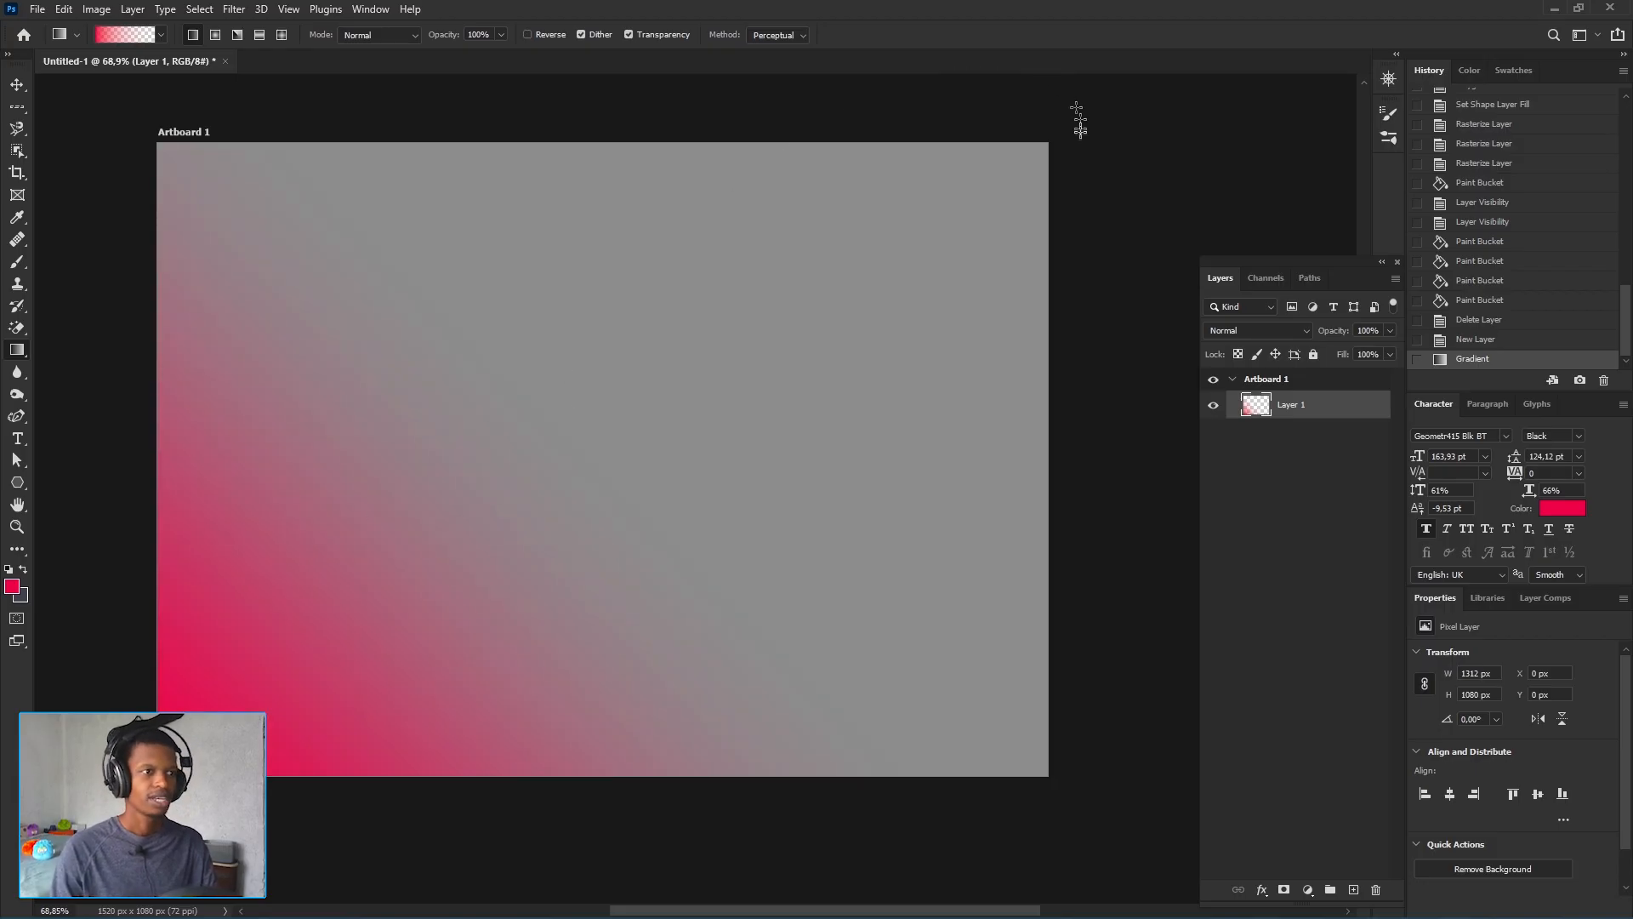
{"action": "left_click_drag", "start_coordinate": [1054, 143], "coordinate": [806, 278]}
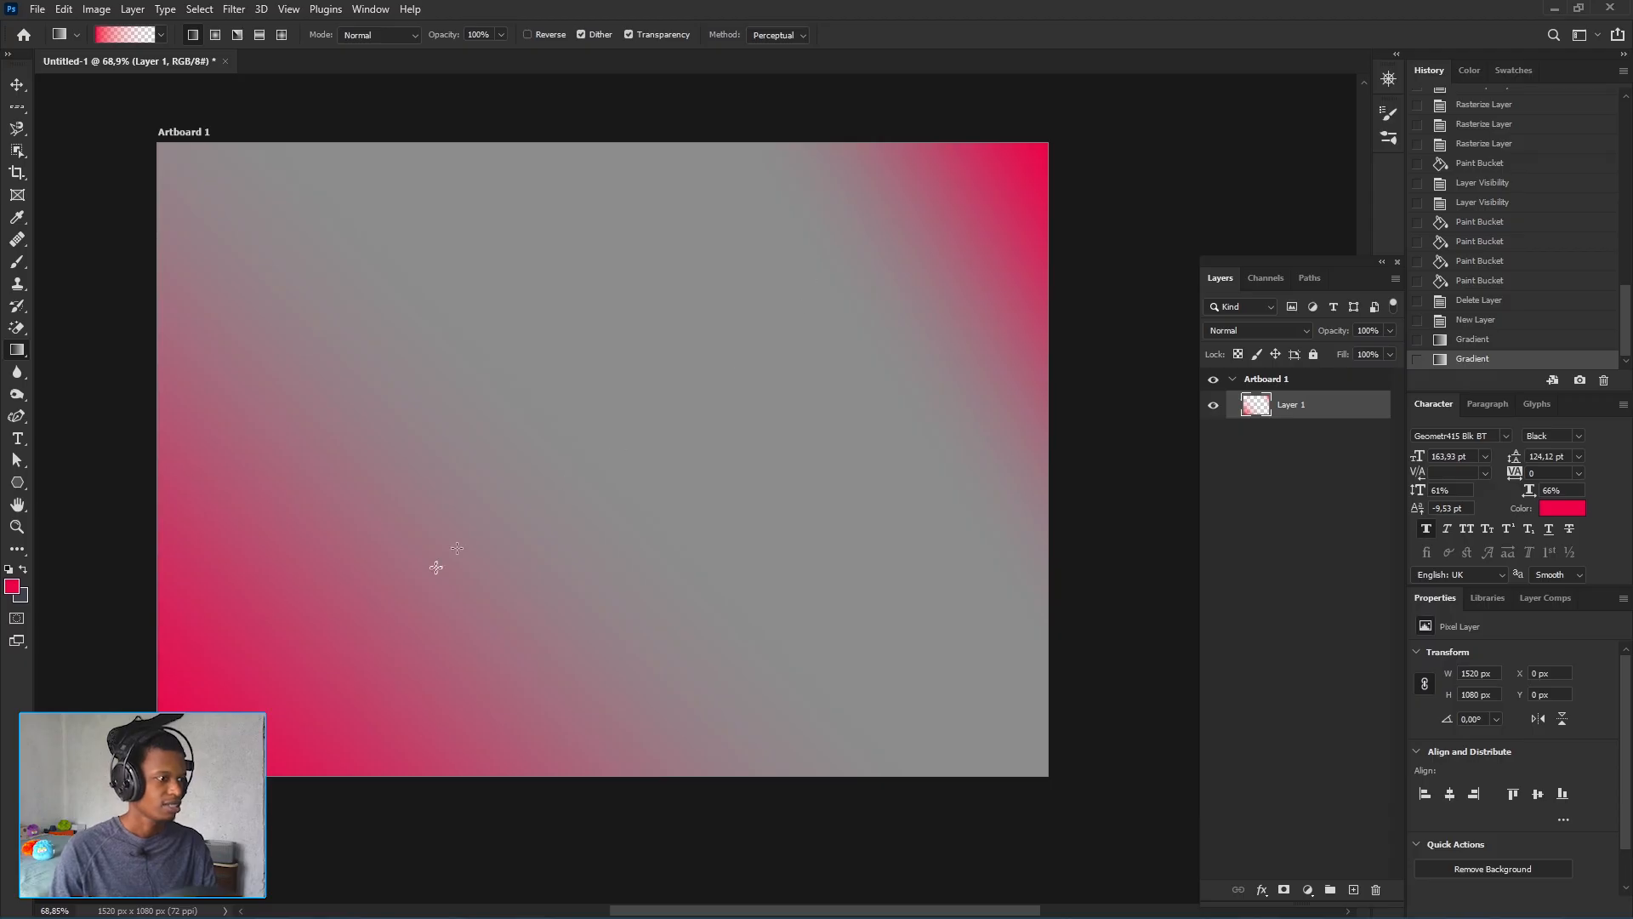
{"action": "key", "text": "ctrl+z"}
{"action": "key", "text": "ctrl+z"}
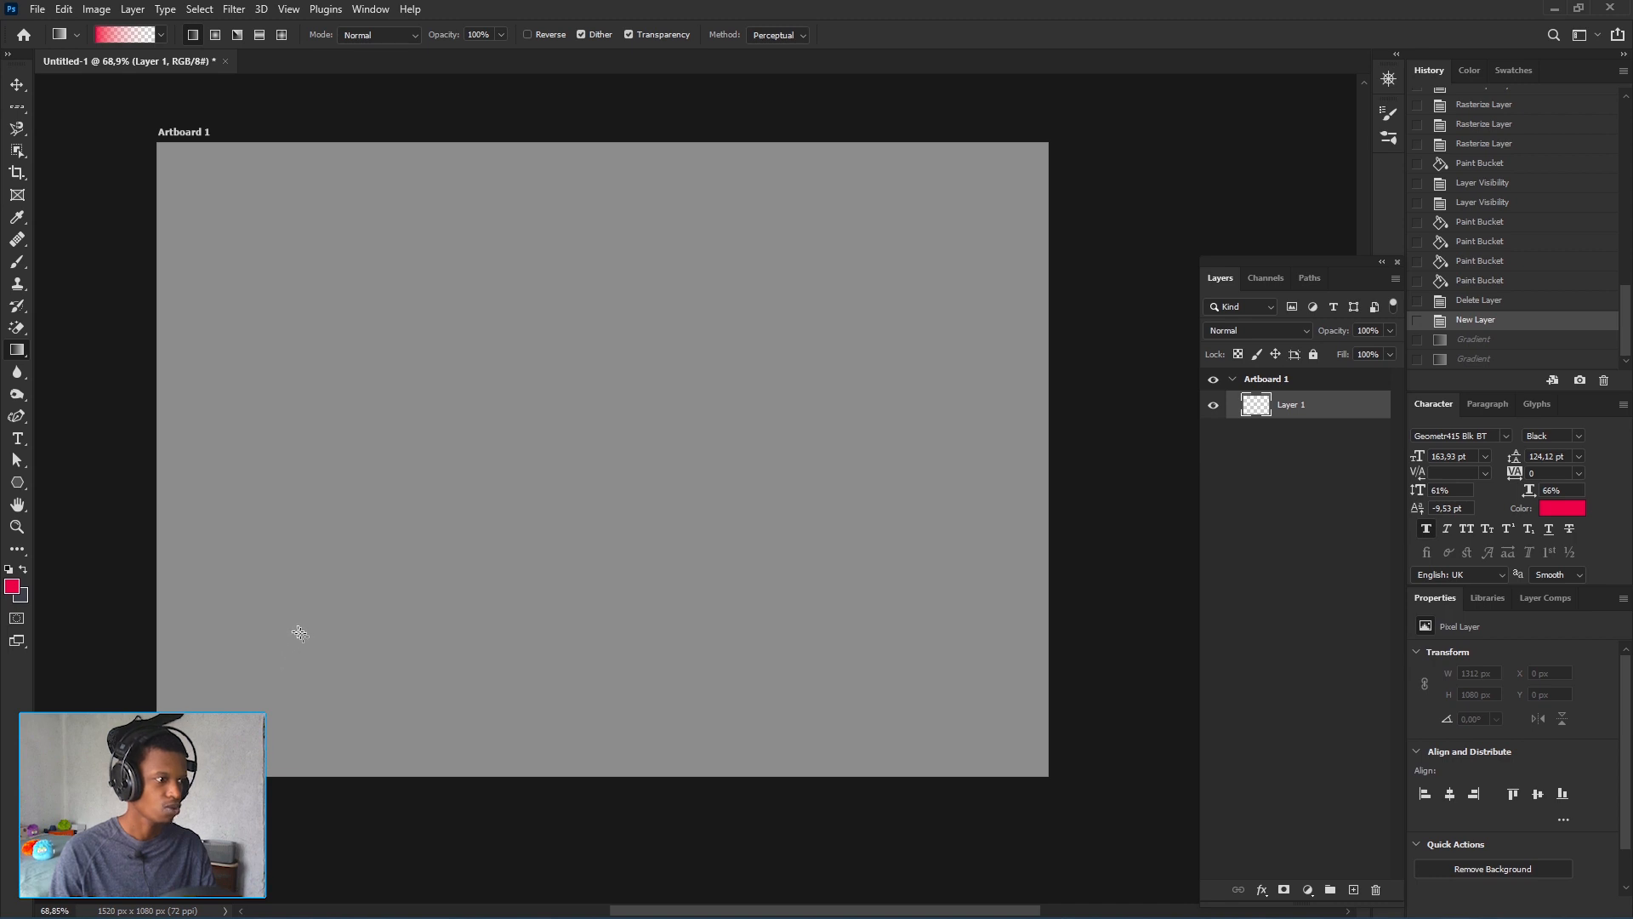
- Try a red linear gradient from the lower-left area to the centre, undo it, and repeat from the centre towards the upper right, undoing that too
{"action": "left_click_drag", "start_coordinate": [297, 631], "coordinate": [611, 377]}
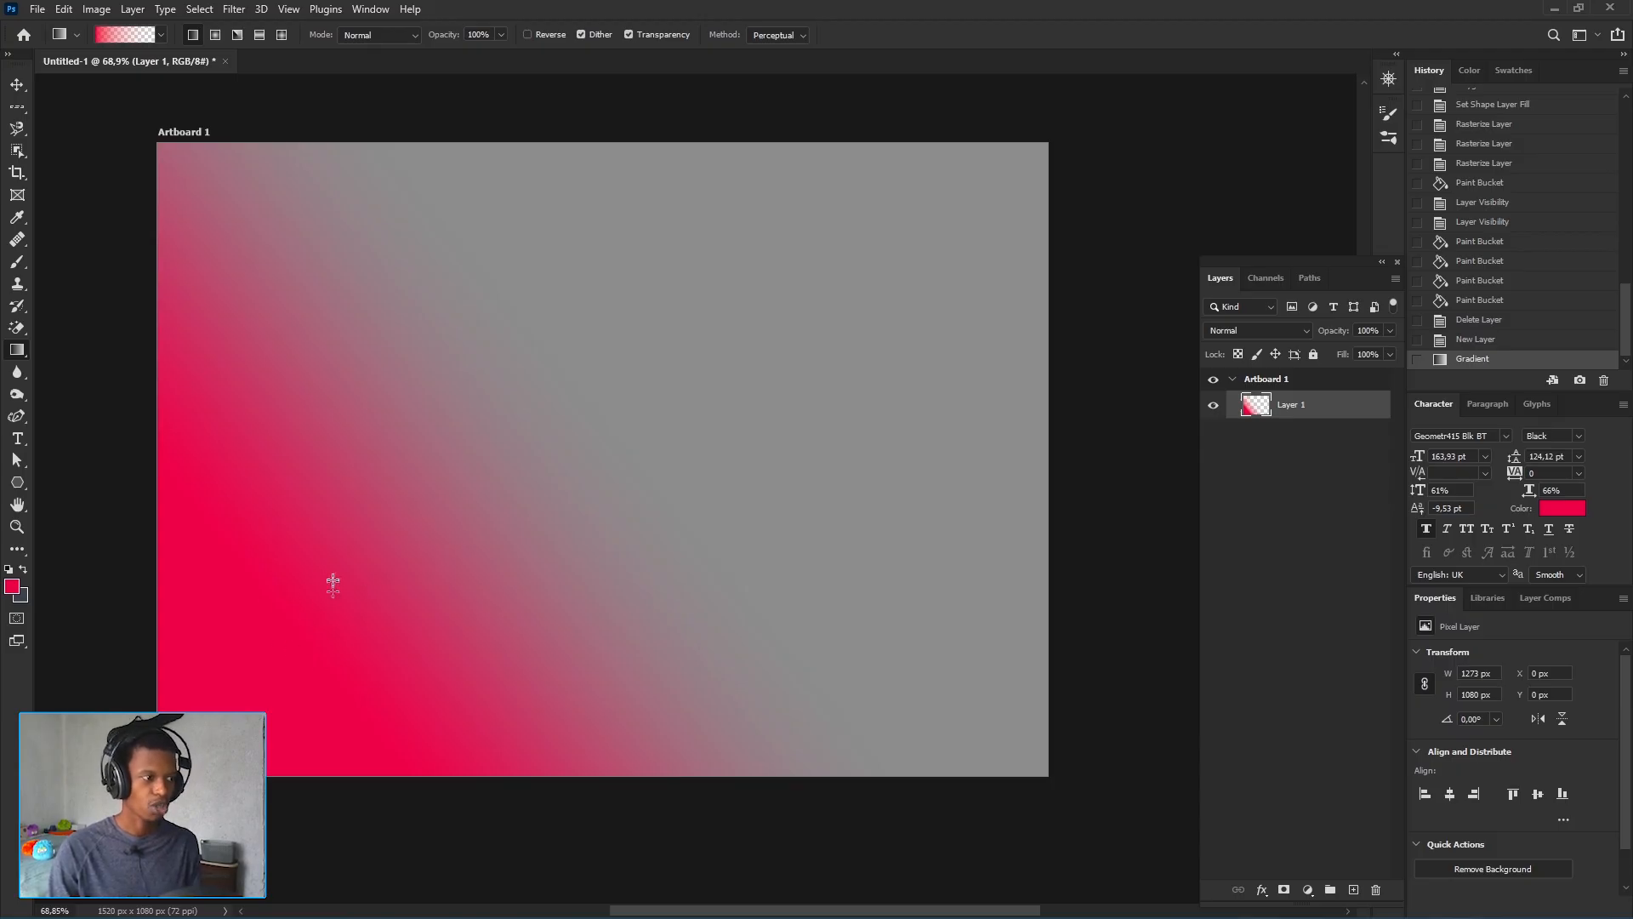
{"action": "key", "text": "ctrl+z"}
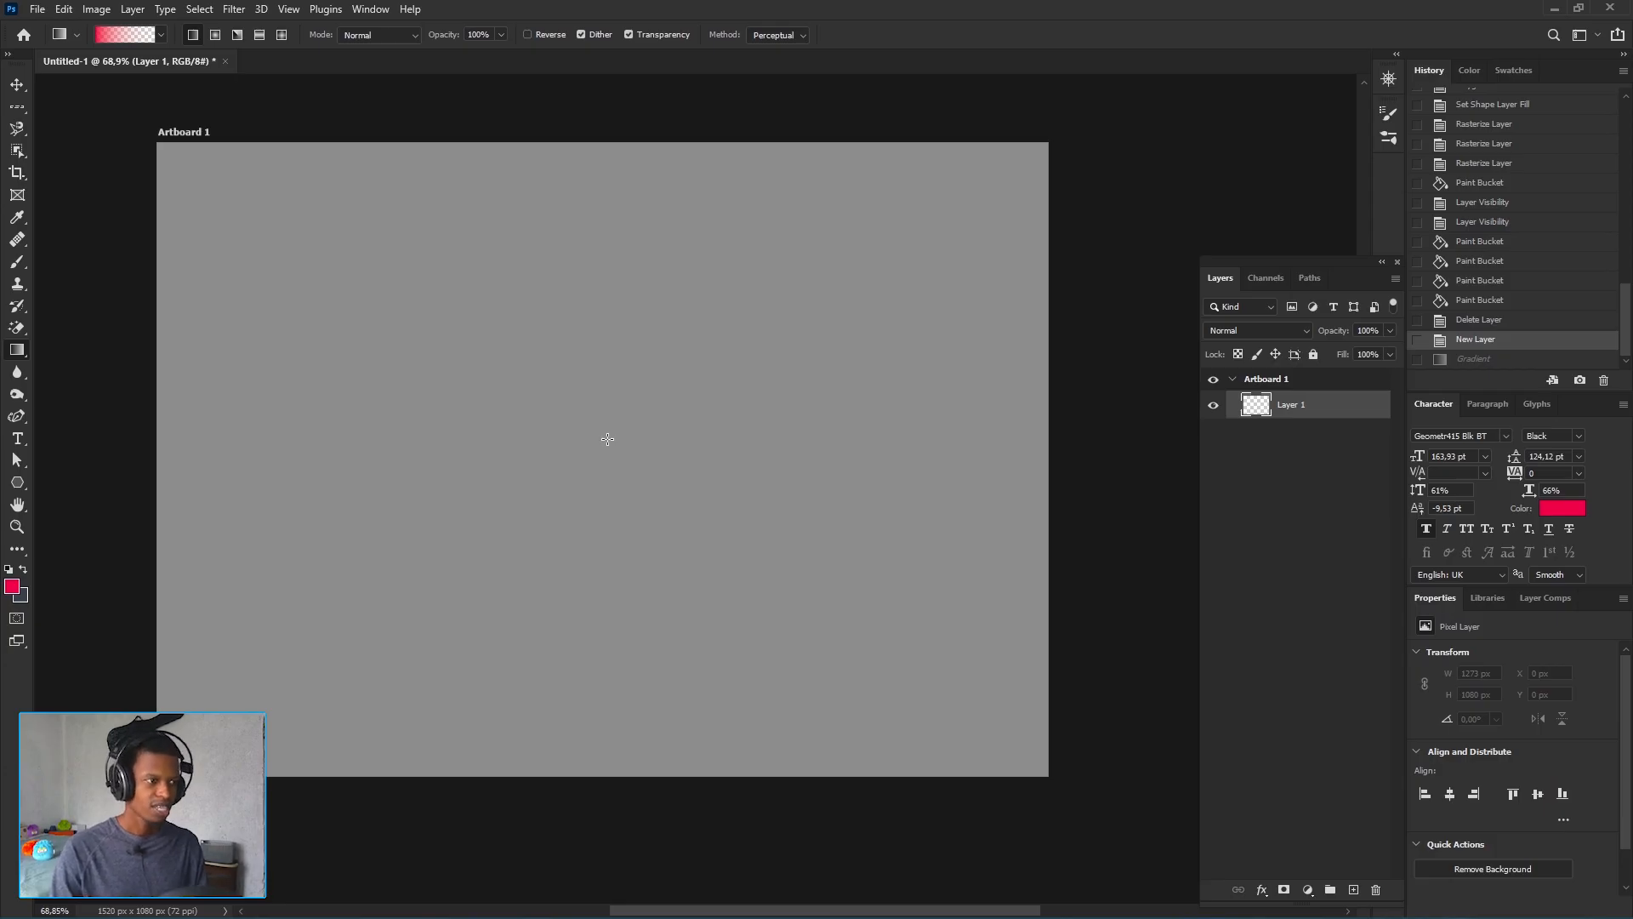
{"action": "left_click_drag", "start_coordinate": [607, 439], "coordinate": [937, 214]}
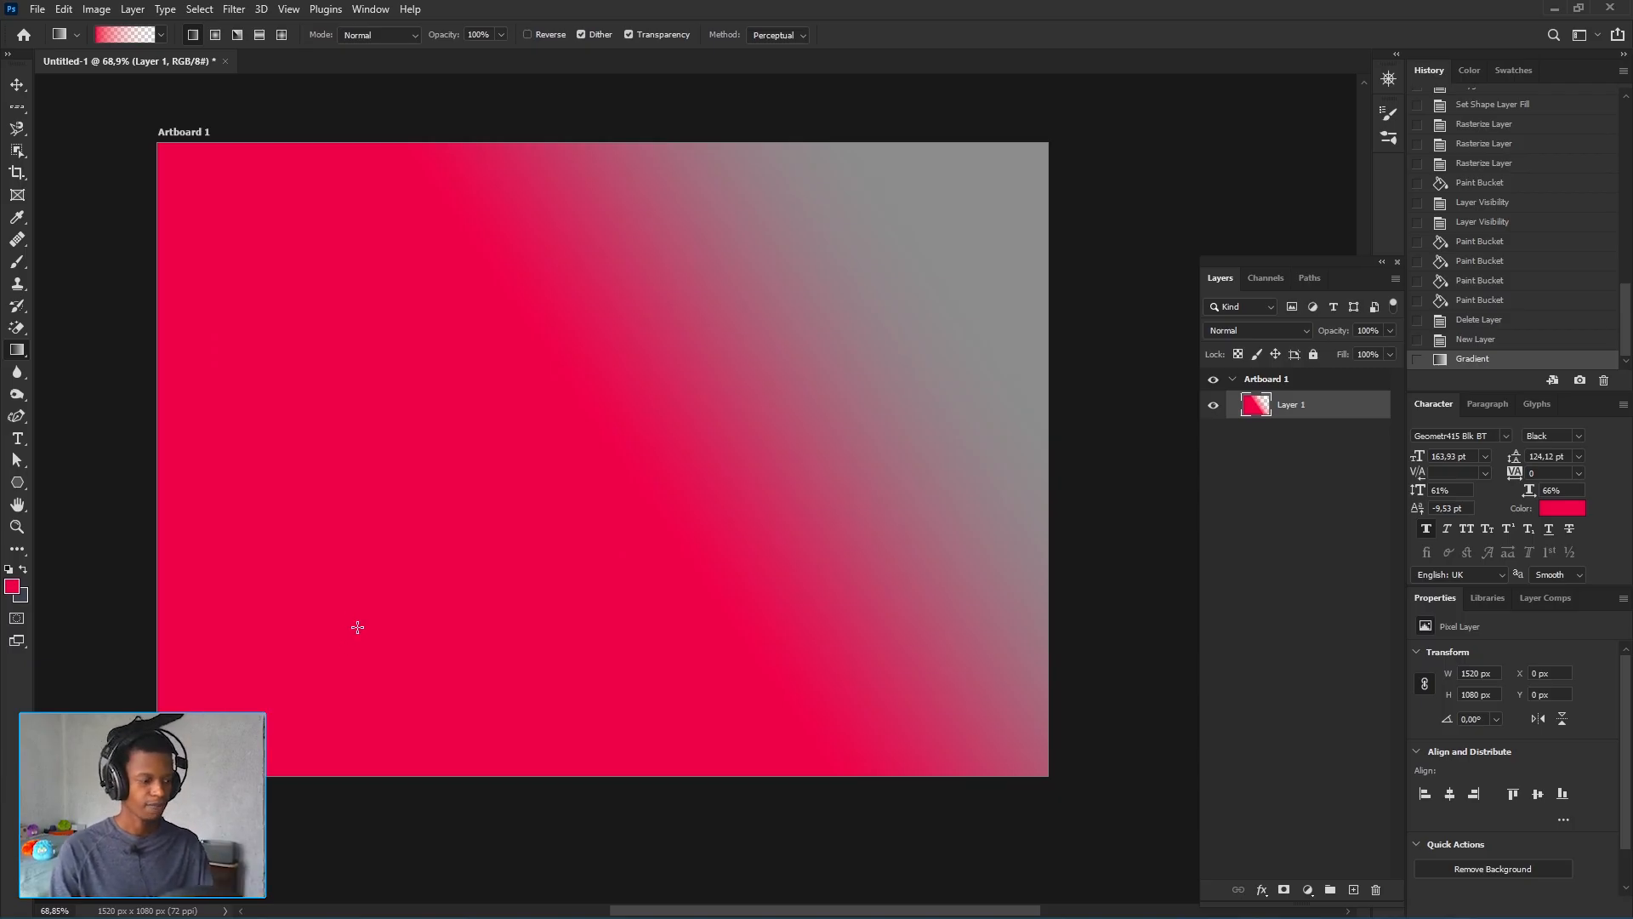
{"action": "key", "text": "ctrl+z"}
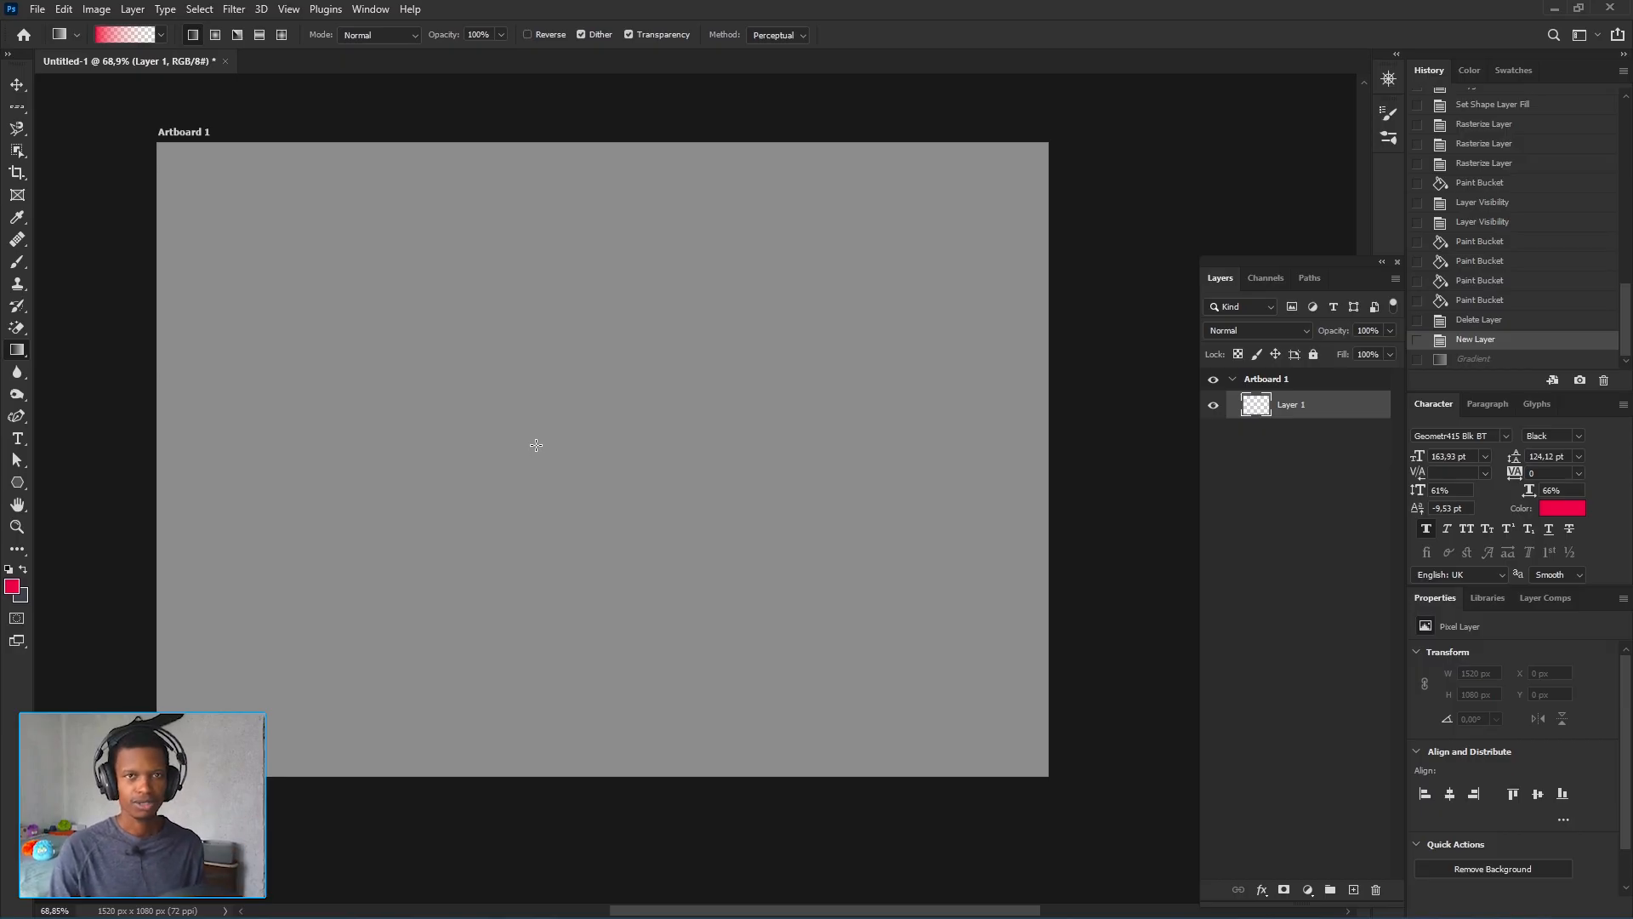
- Try three radial red gradients of different sizes on the artboard, undo them, and try another from the upper-right corner, undoing it too
{"action": "left_click", "coordinate": [215, 39]}
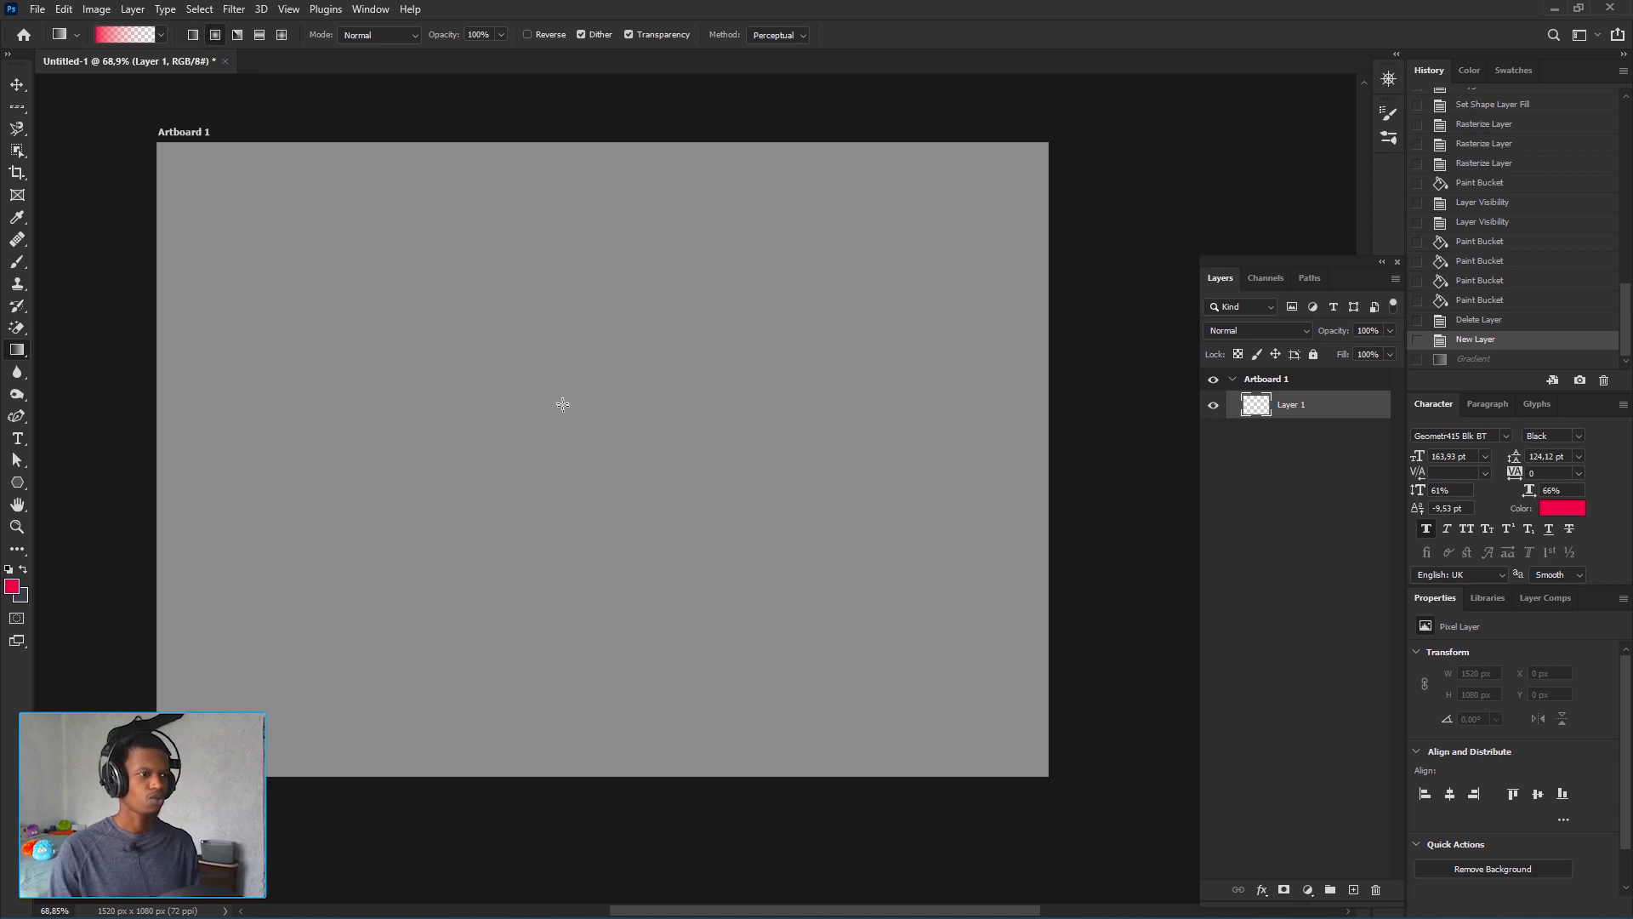
{"action": "left_click_drag", "start_coordinate": [559, 390], "coordinate": [712, 385]}
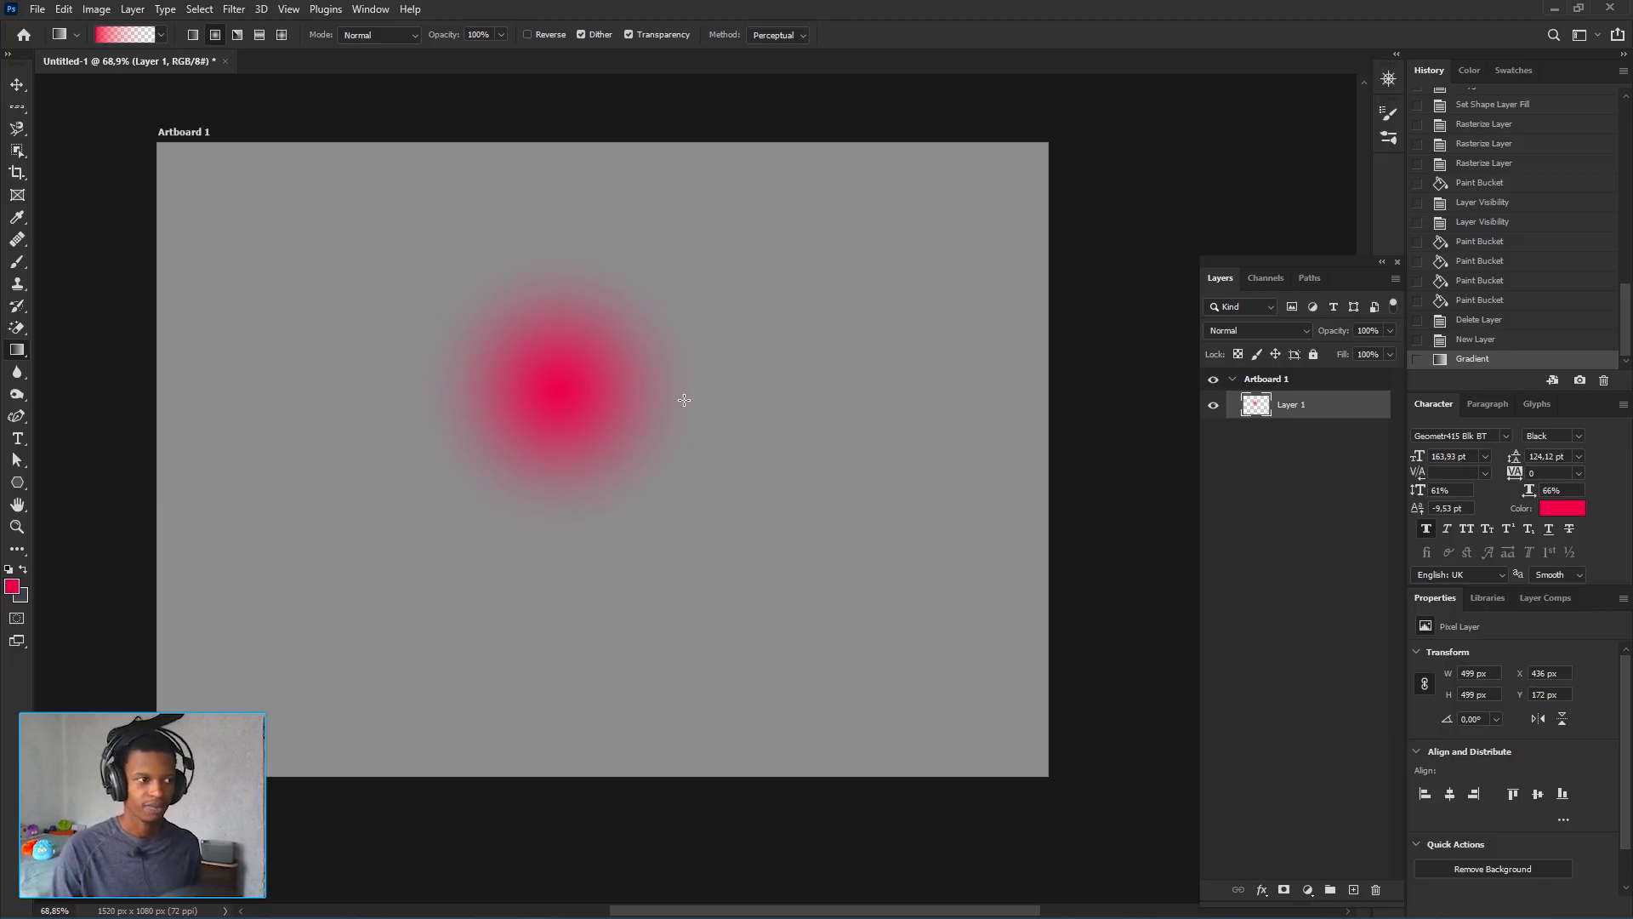
{"action": "left_click_drag", "start_coordinate": [732, 534], "coordinate": [850, 532]}
{"action": "left_click_drag", "start_coordinate": [364, 416], "coordinate": [979, 421]}
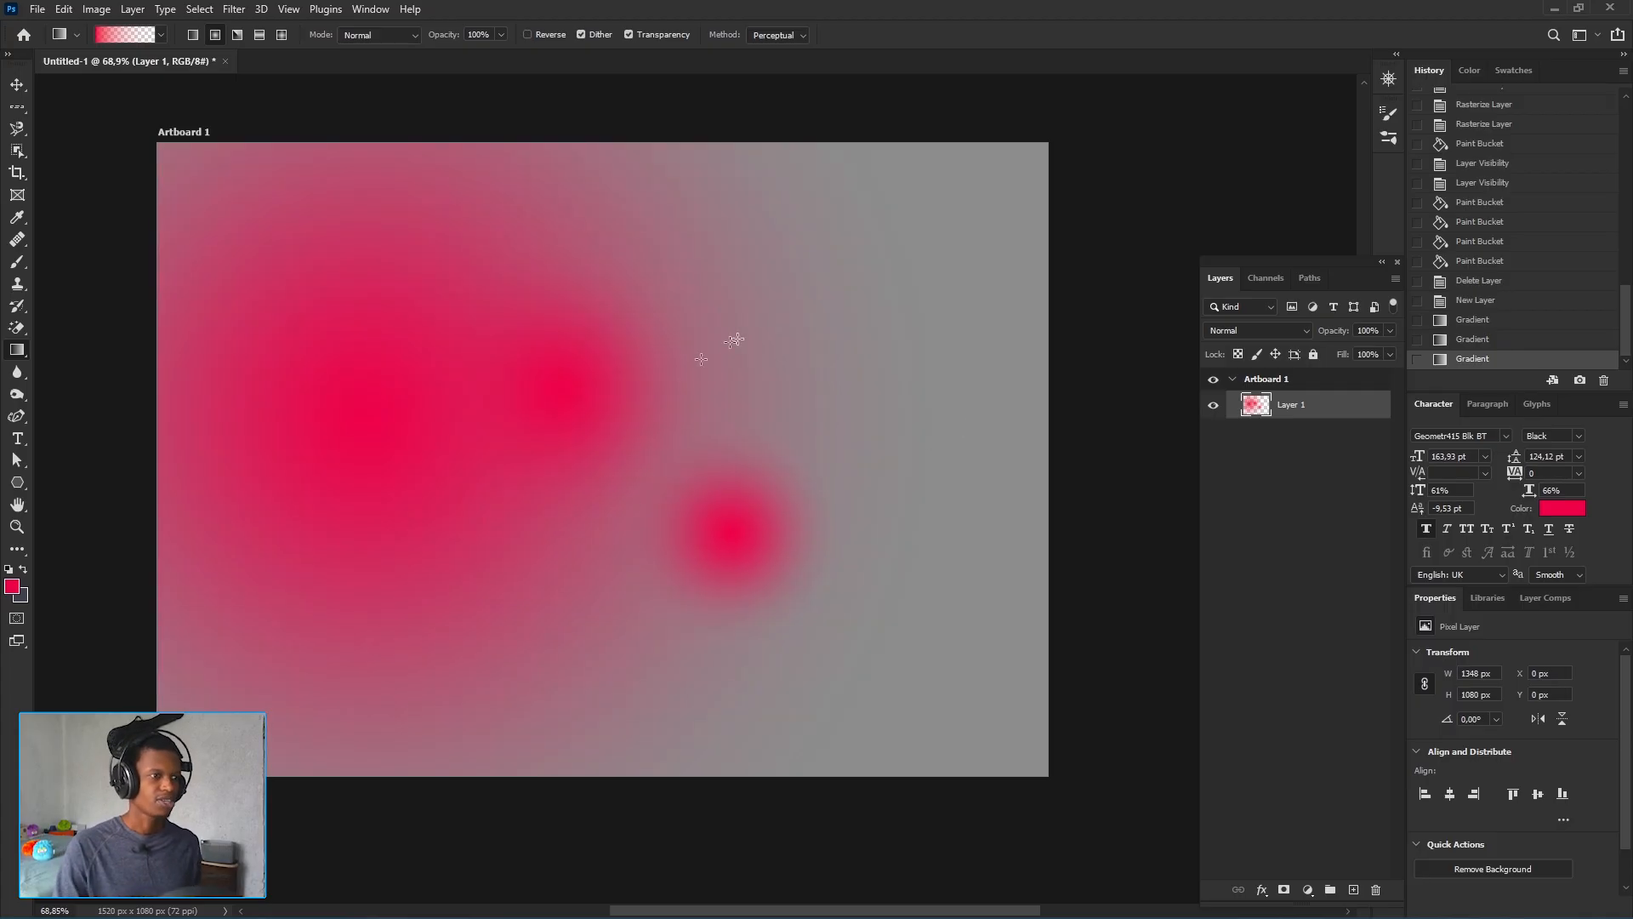
{"action": "key", "text": "ctrl+z"}
{"action": "key", "text": "ctrl+z"}
{"action": "key", "text": "ctrl+z"}
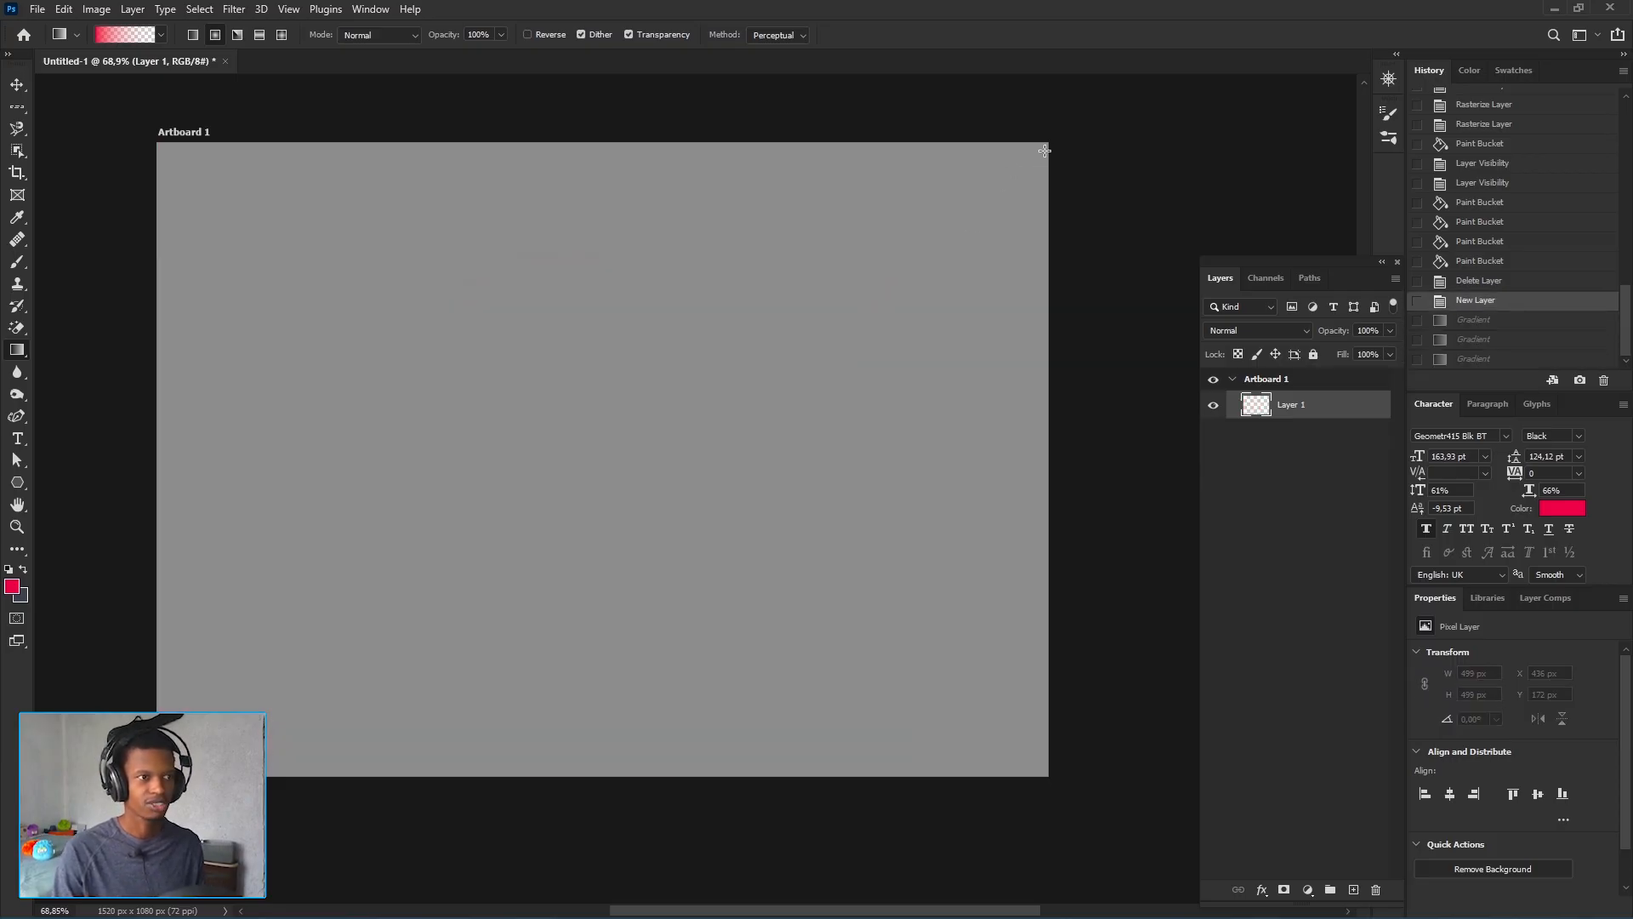
{"action": "left_click_drag", "start_coordinate": [1040, 149], "coordinate": [715, 458]}
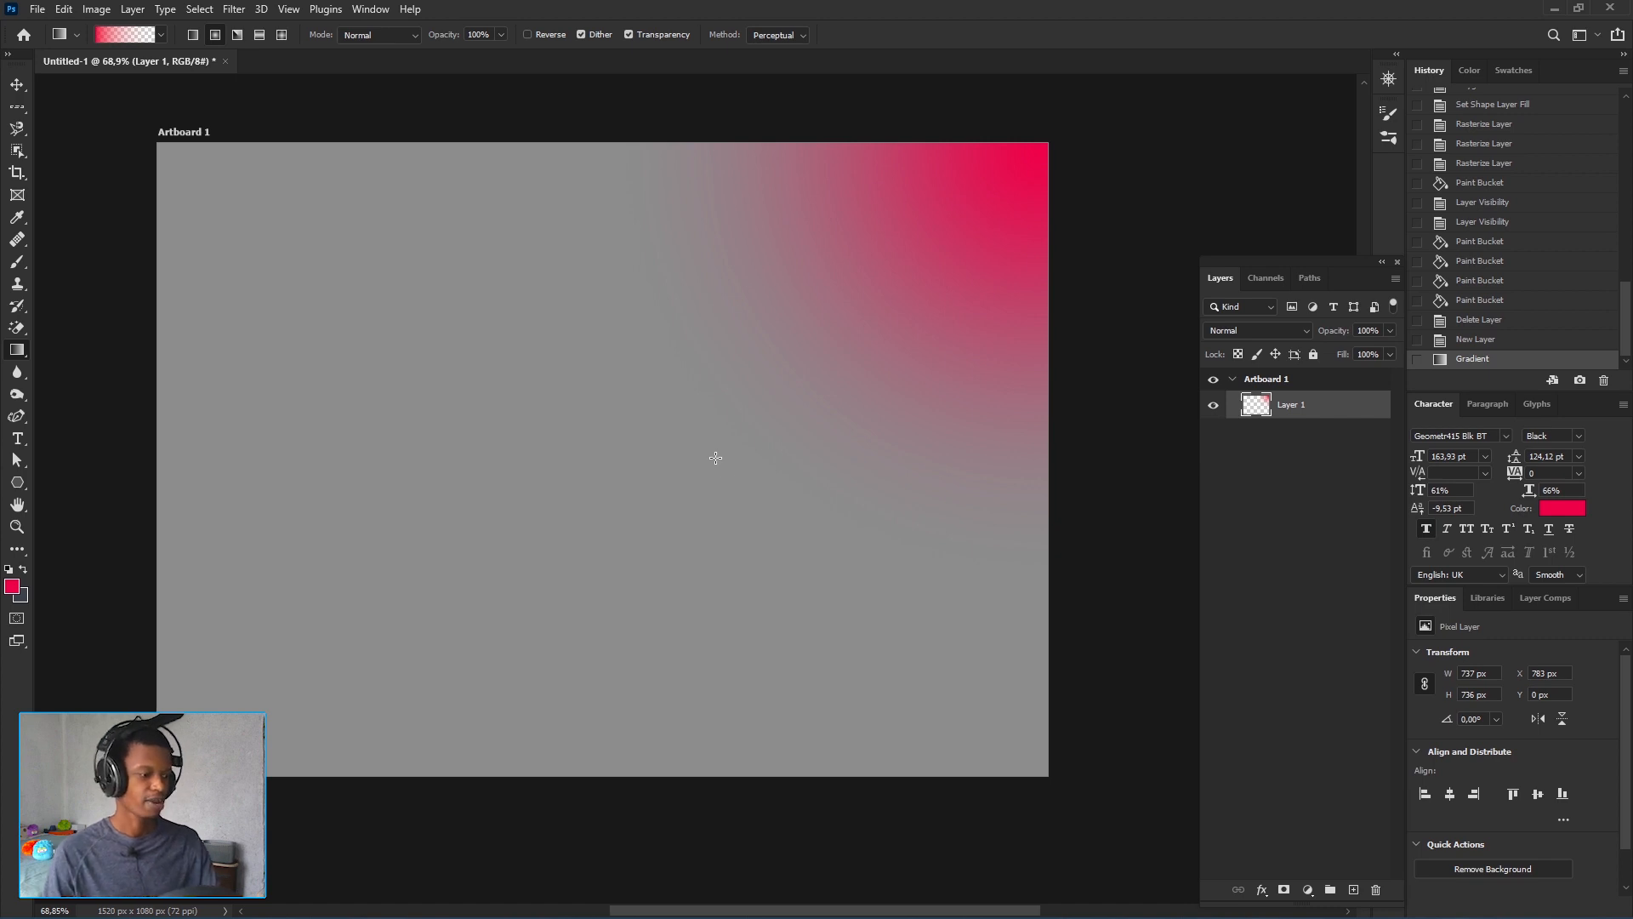
{"action": "key", "text": "ctrl+z"}
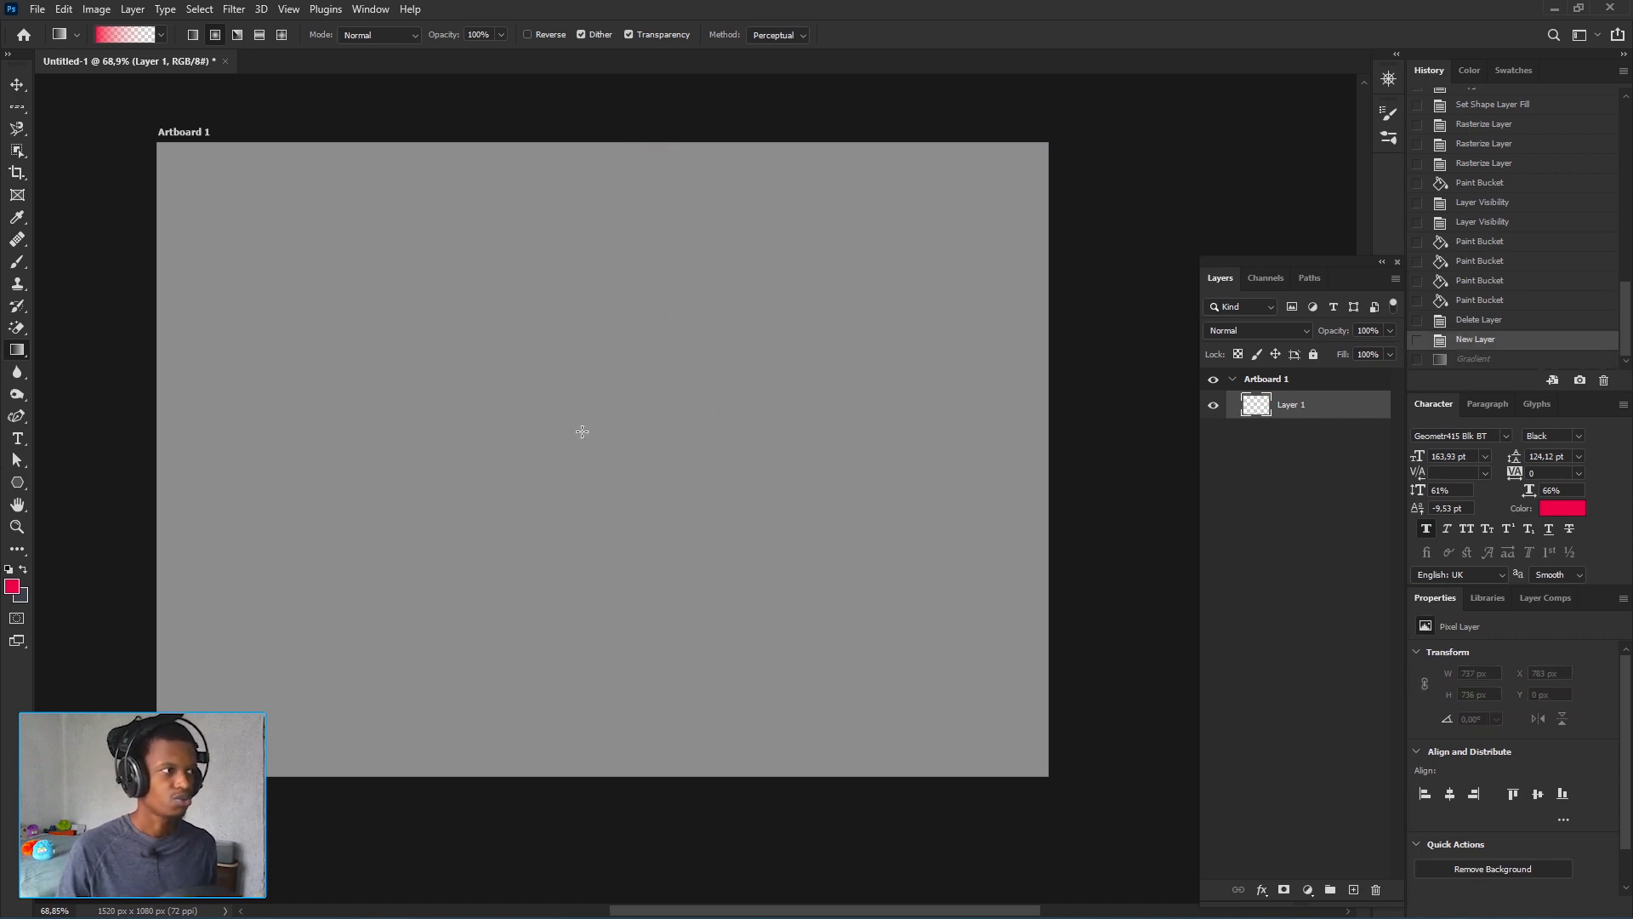
- Set the gradient type to Angle, try a red gradient from the artboard's centre straight upward, and undo it
{"action": "left_click", "coordinate": [238, 34]}
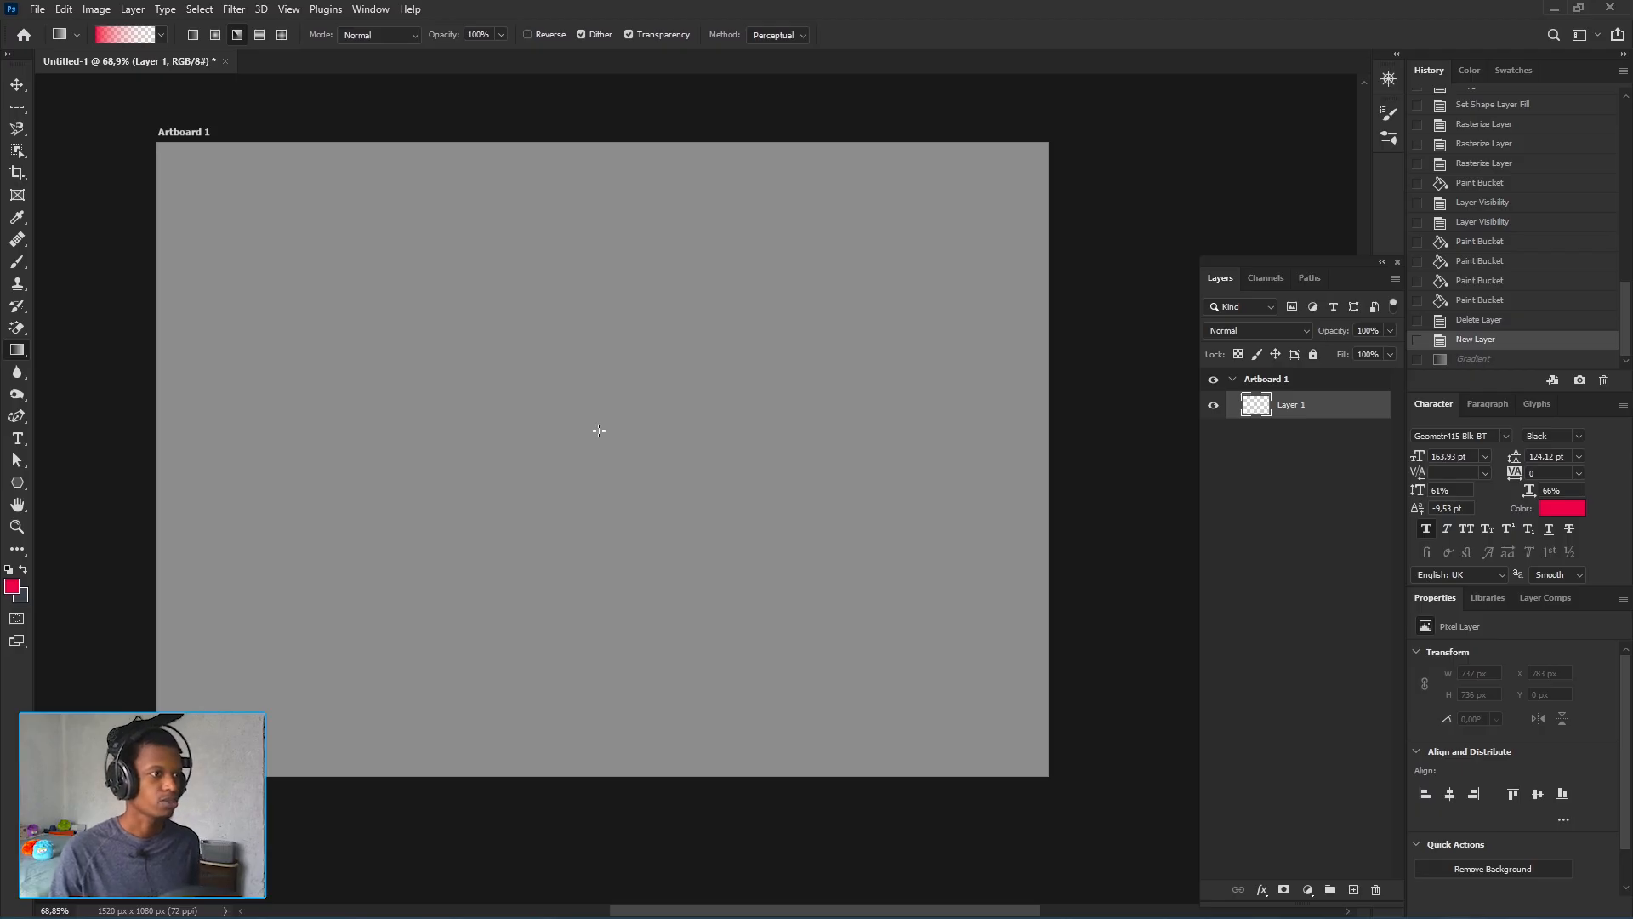
{"action": "left_click_drag", "start_coordinate": [588, 440], "coordinate": [587, 172]}
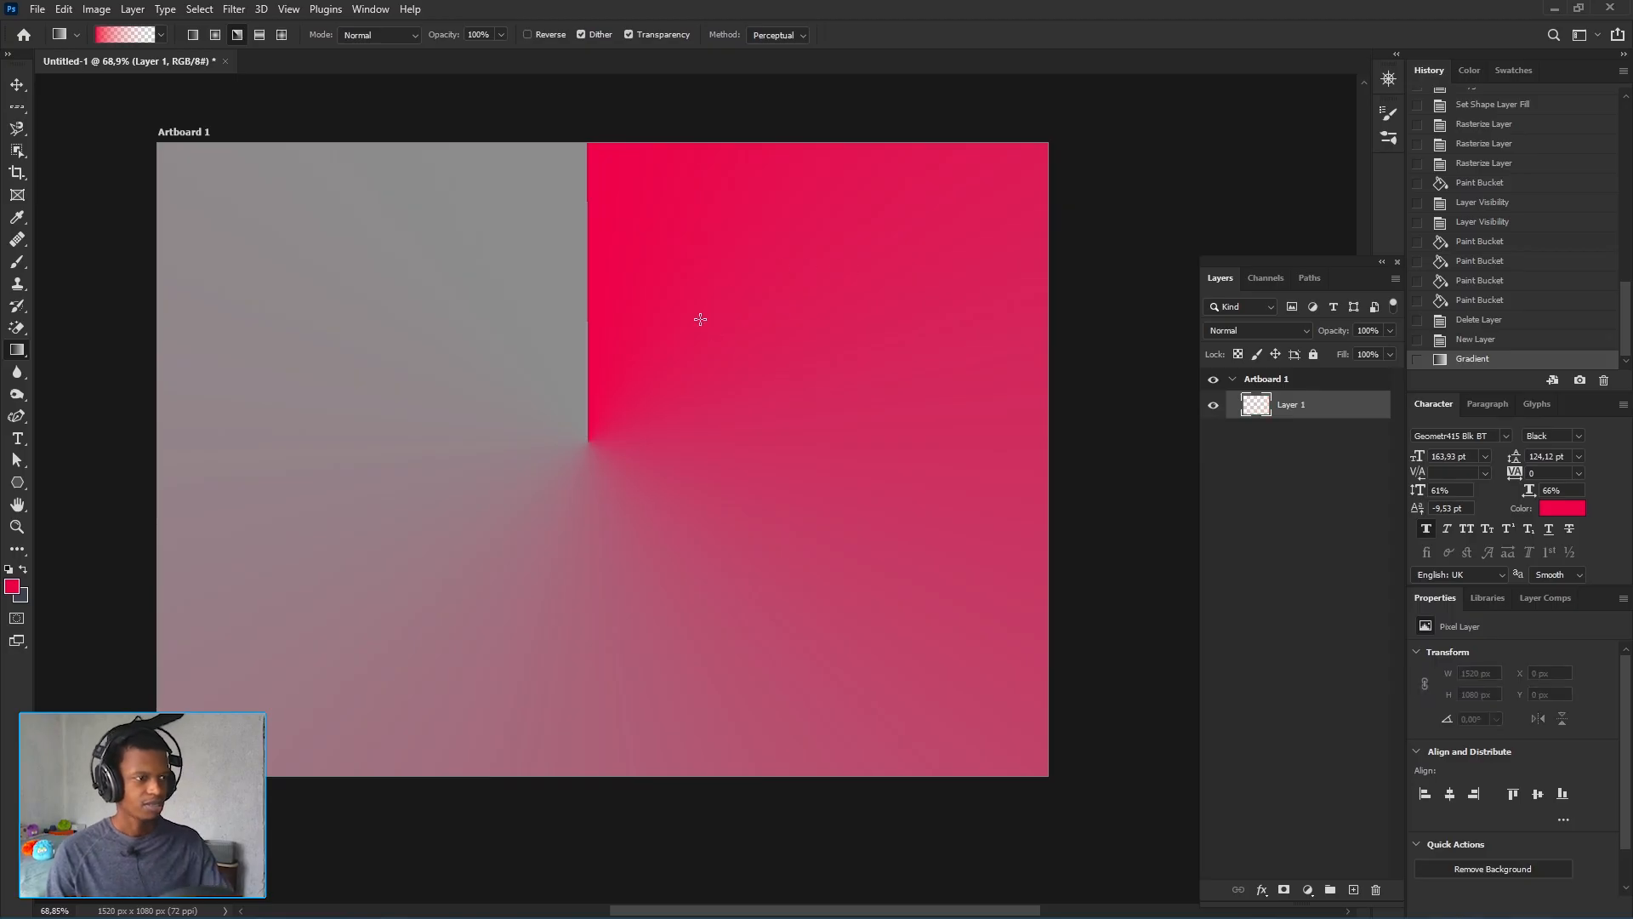
{"action": "key", "text": "ctrl+z"}
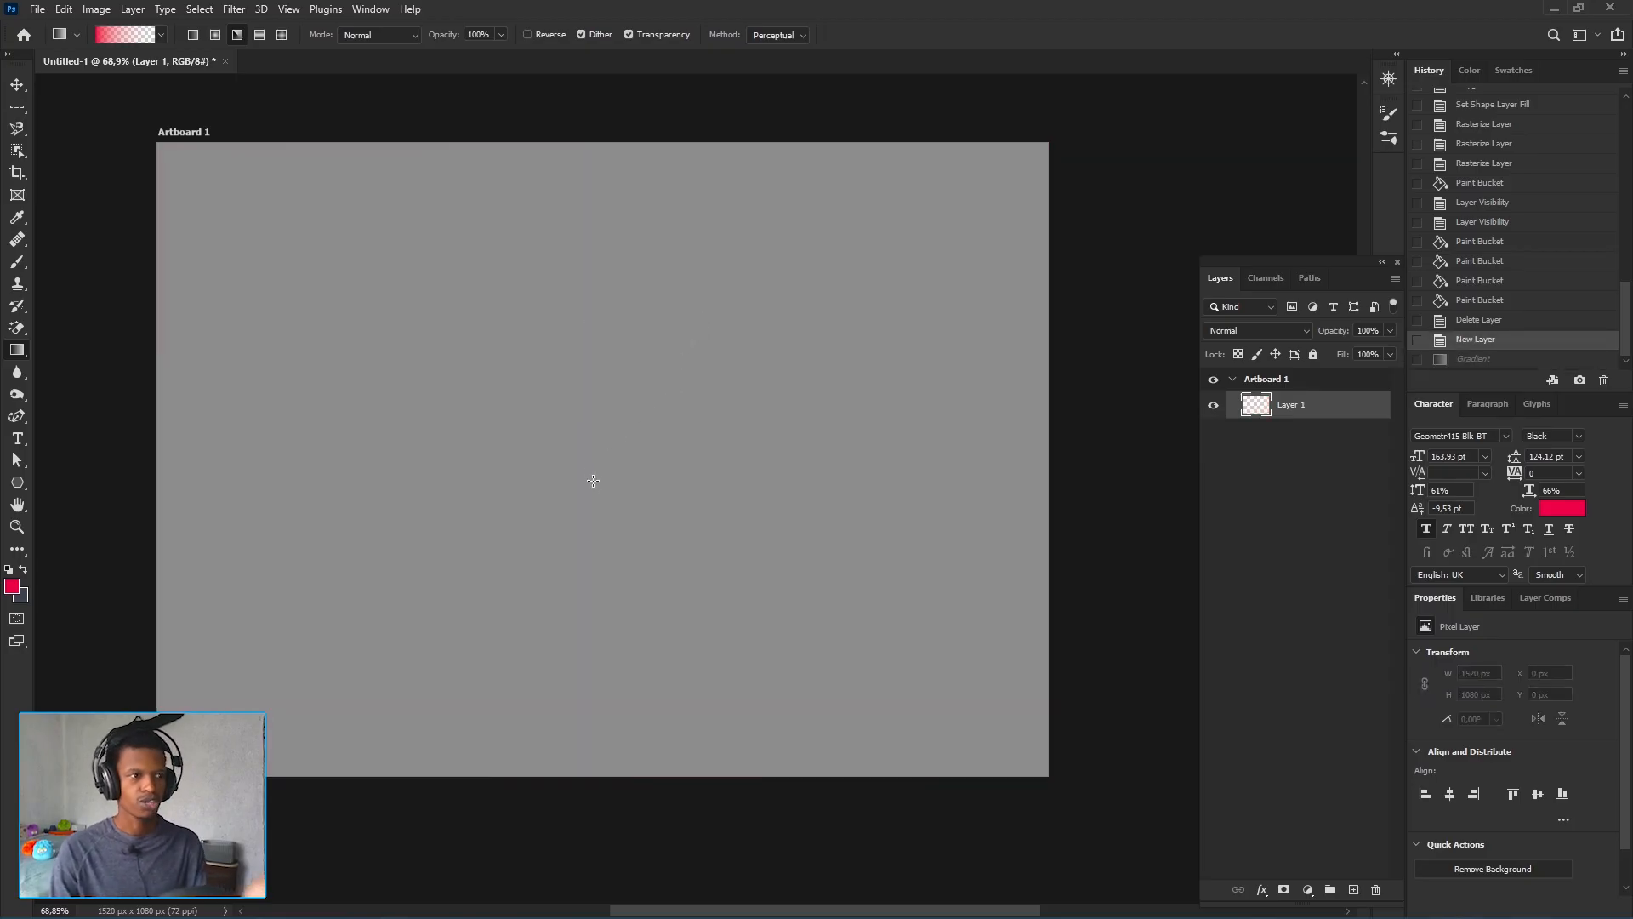
- Try two opposing angle gradients, one running rightward from near the centre and one leftward above it, and undo both
{"action": "left_click_drag", "start_coordinate": [570, 402], "coordinate": [942, 394]}
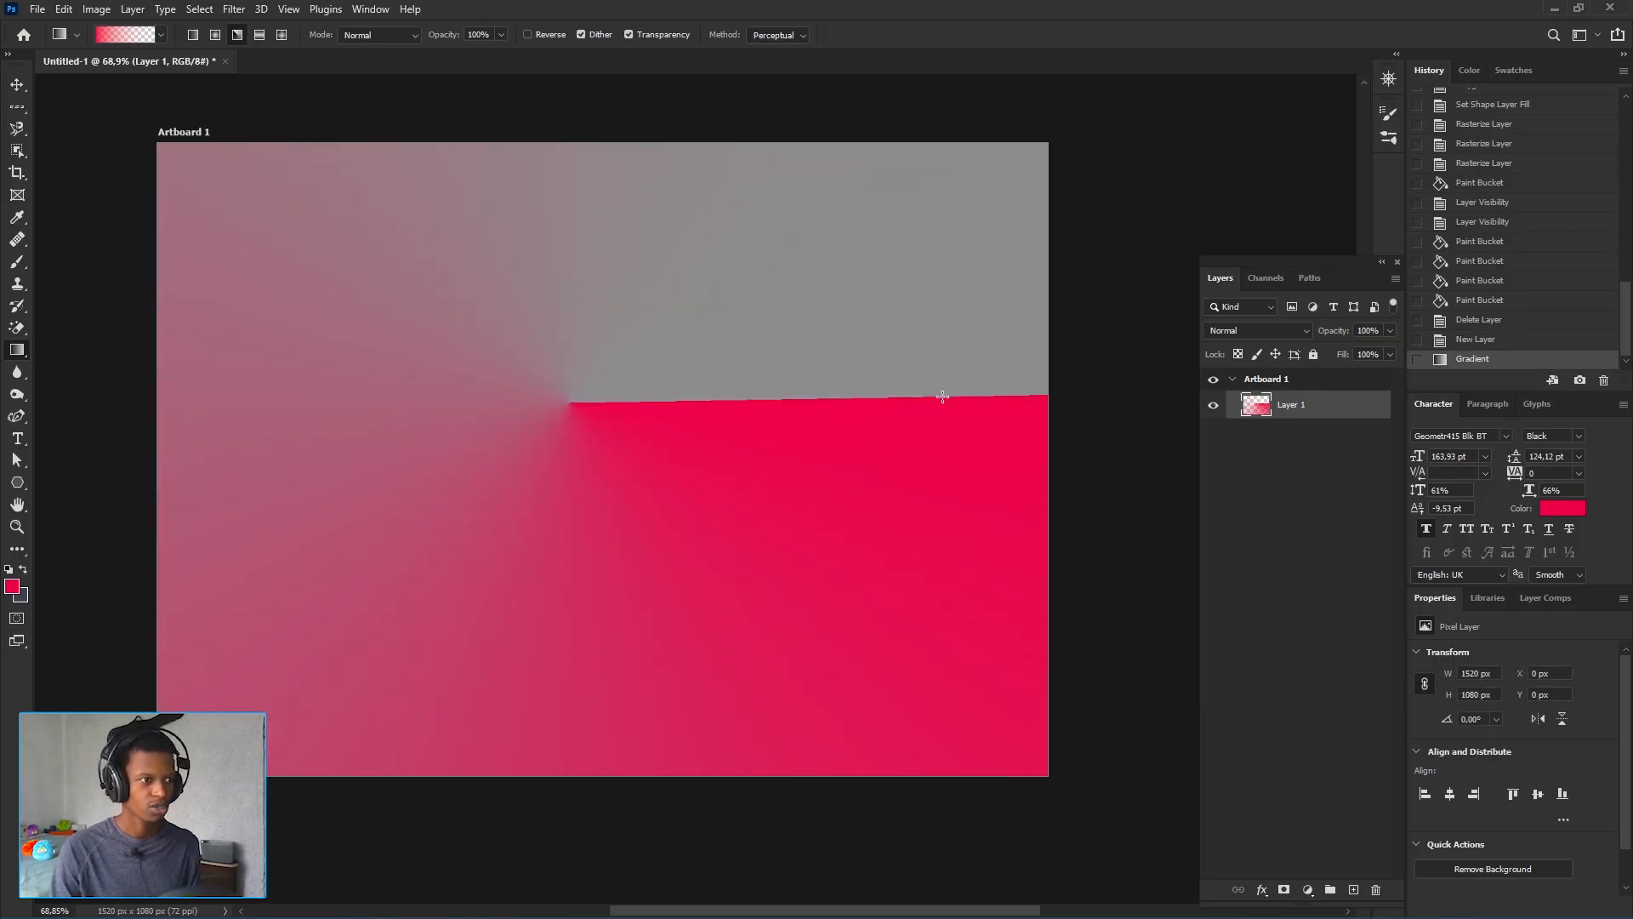
{"action": "left_click_drag", "start_coordinate": [691, 311], "coordinate": [271, 382]}
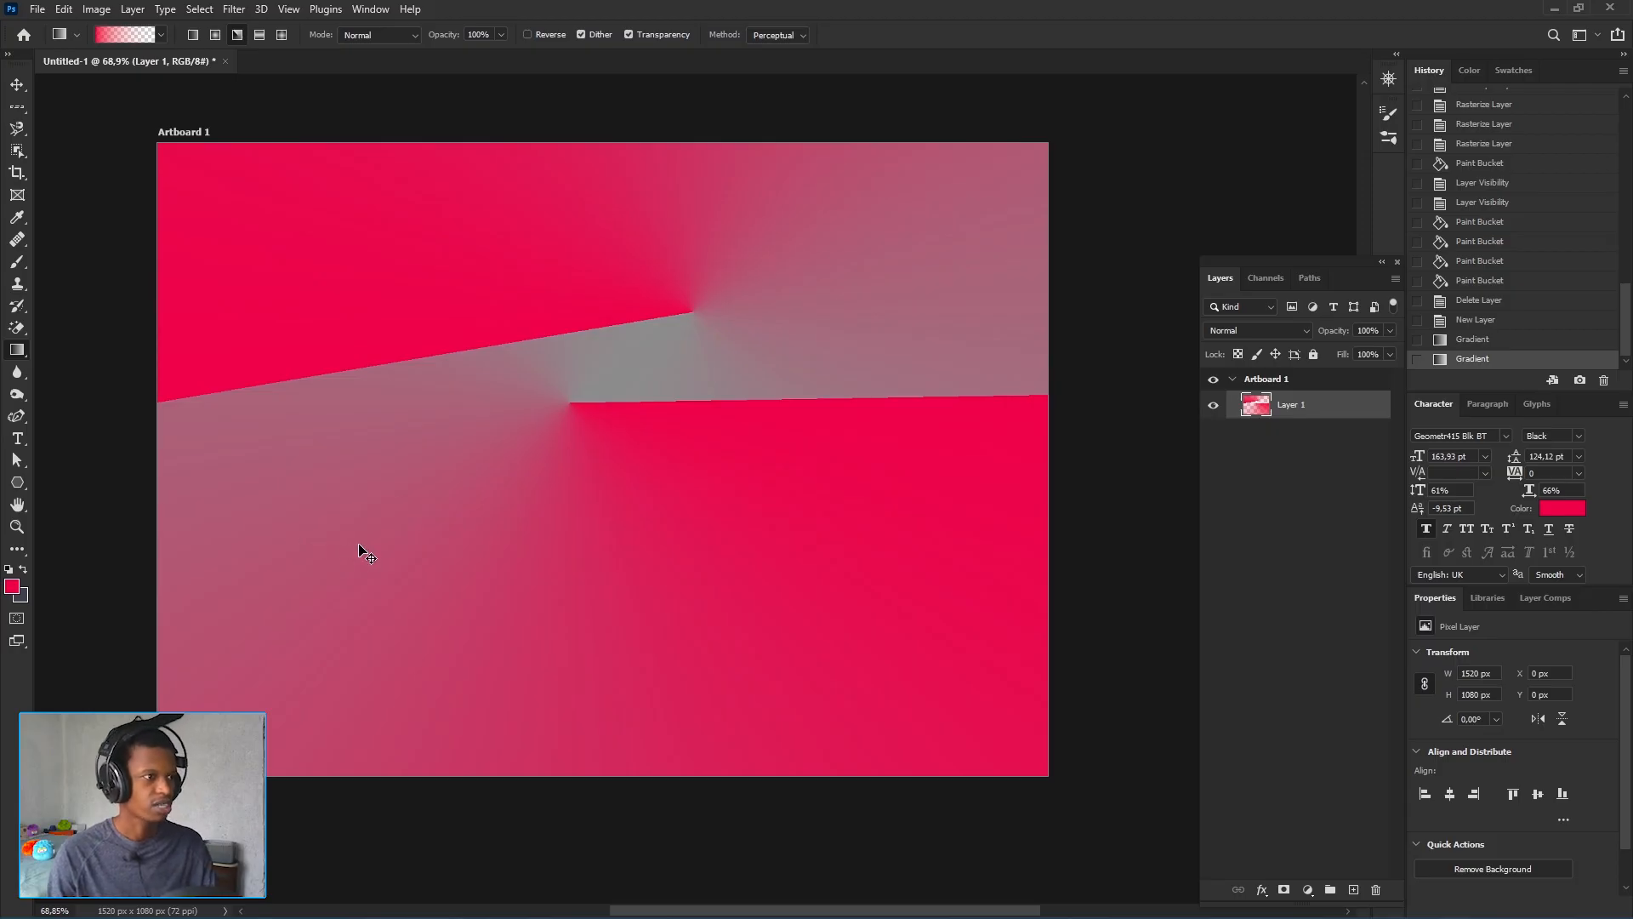
{"action": "key", "text": "ctrl+z"}
{"action": "key", "text": "ctrl+z"}
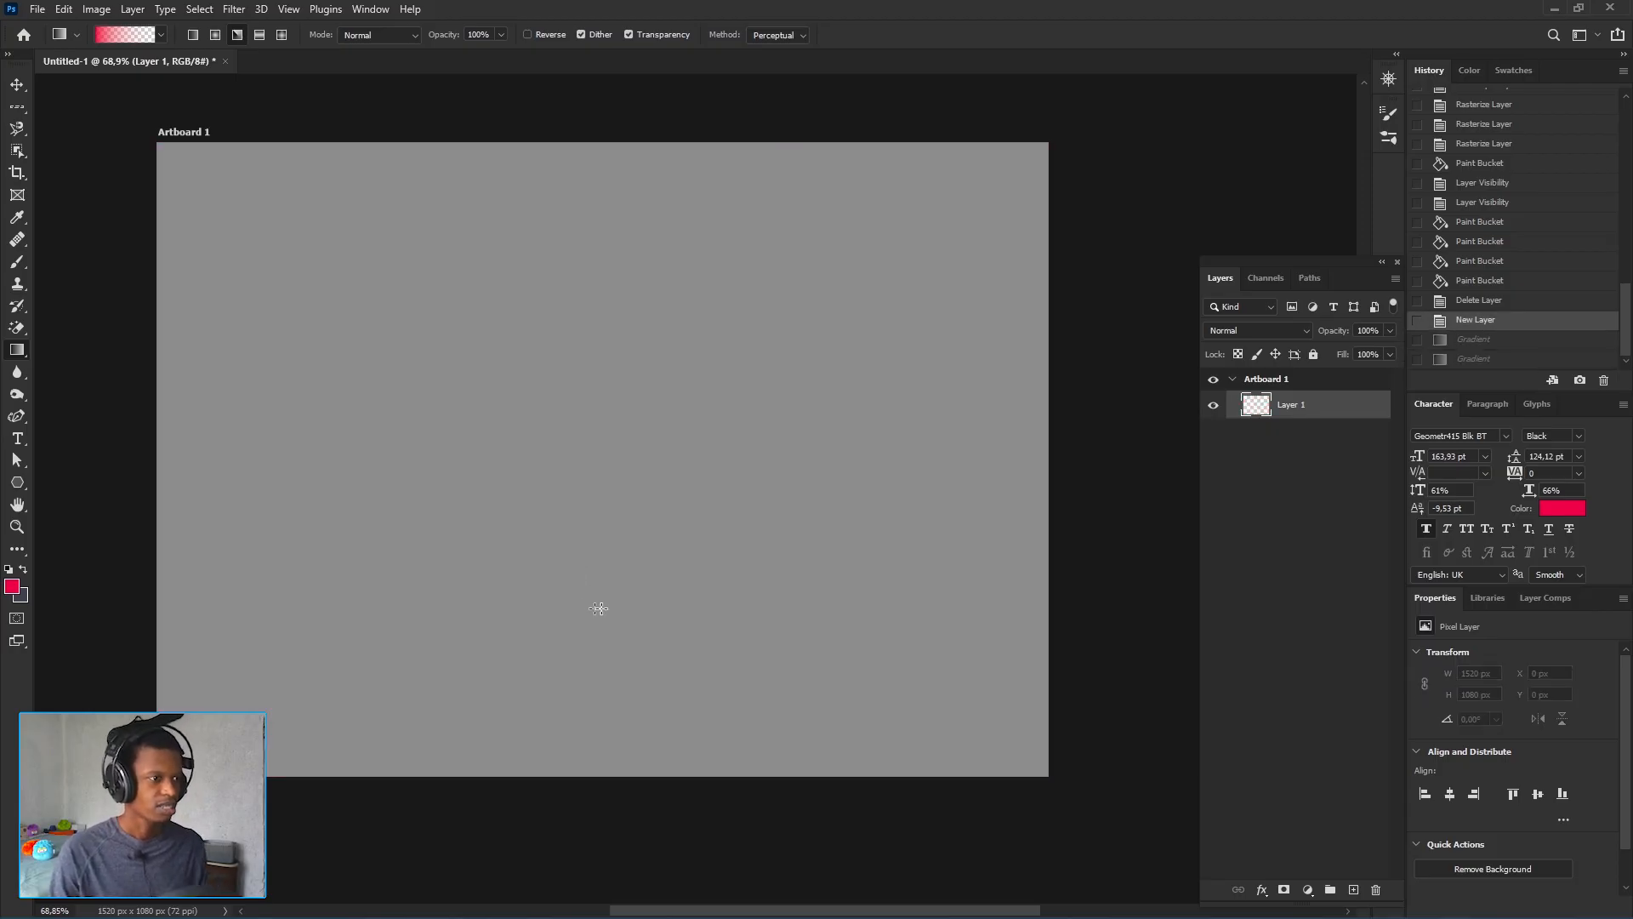
- Try four overlapping red angle gradients in varied diagonal directions across the artboard, inspect the folded pattern, and undo them all
{"action": "left_click_drag", "start_coordinate": [920, 530], "coordinate": [983, 491]}
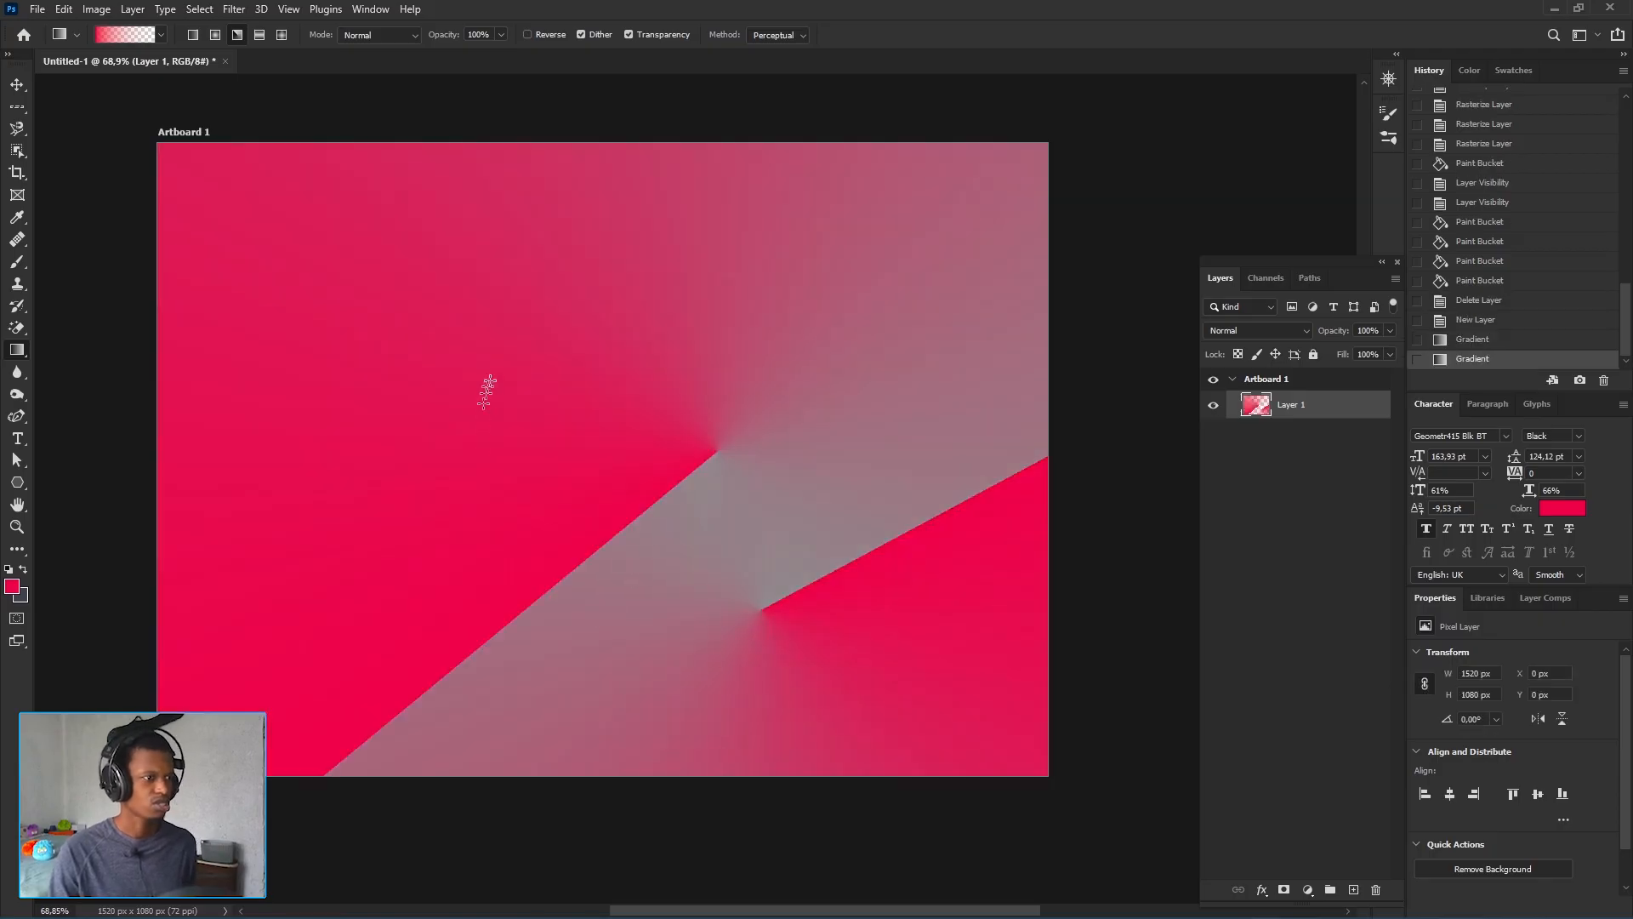
{"action": "left_click_drag", "start_coordinate": [483, 375], "coordinate": [677, 237]}
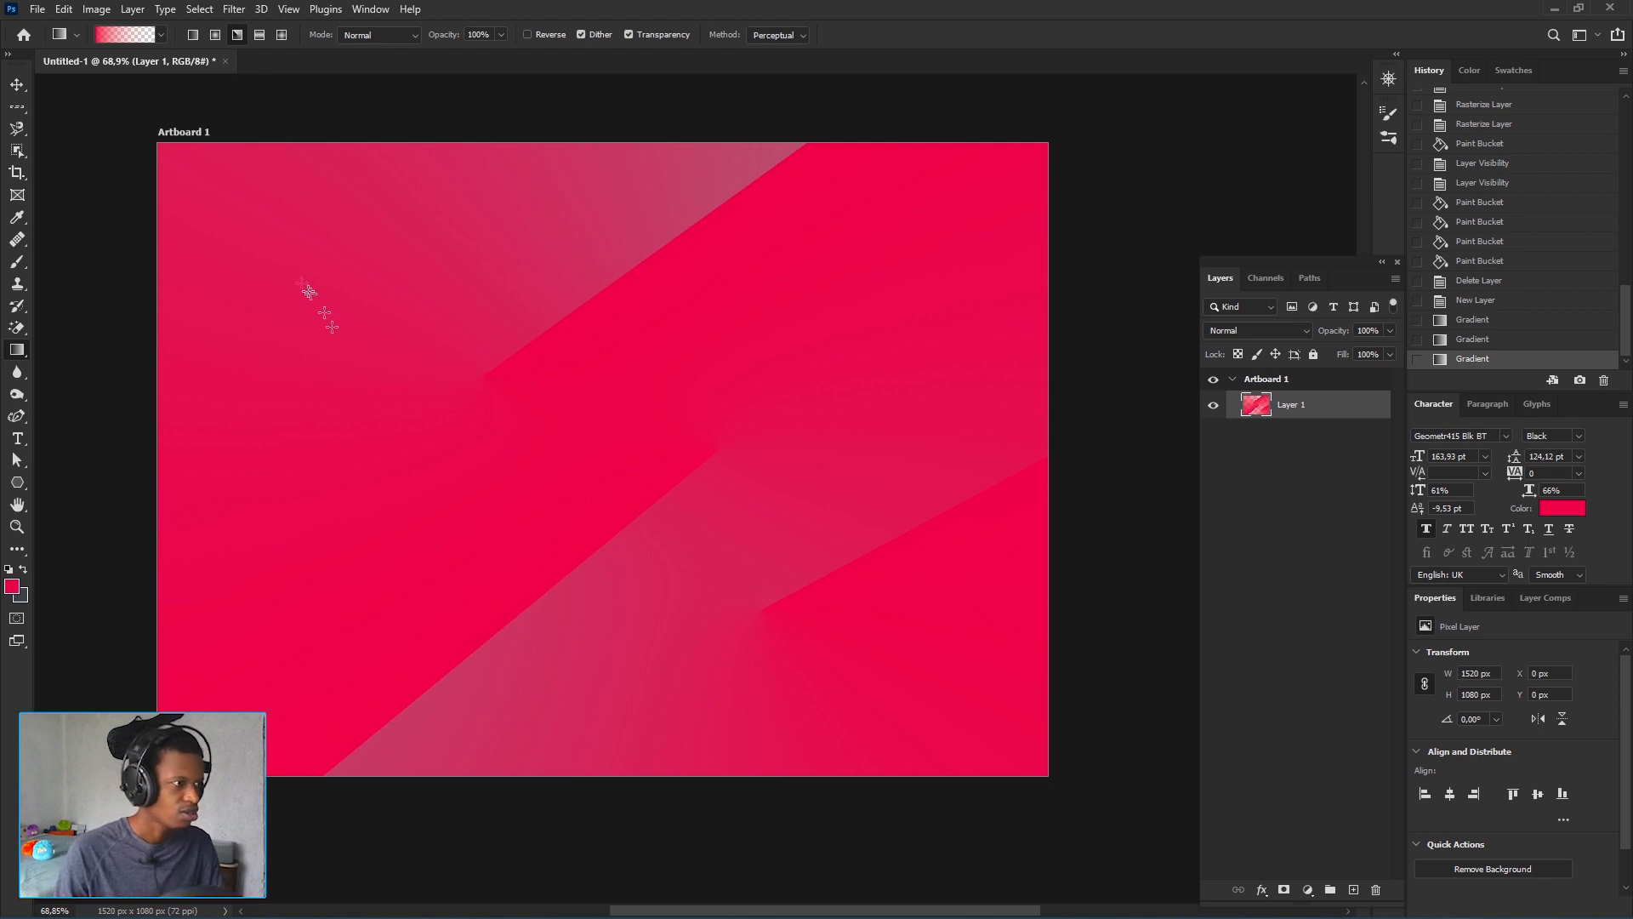
{"action": "left_click_drag", "start_coordinate": [284, 229], "coordinate": [150, 279]}
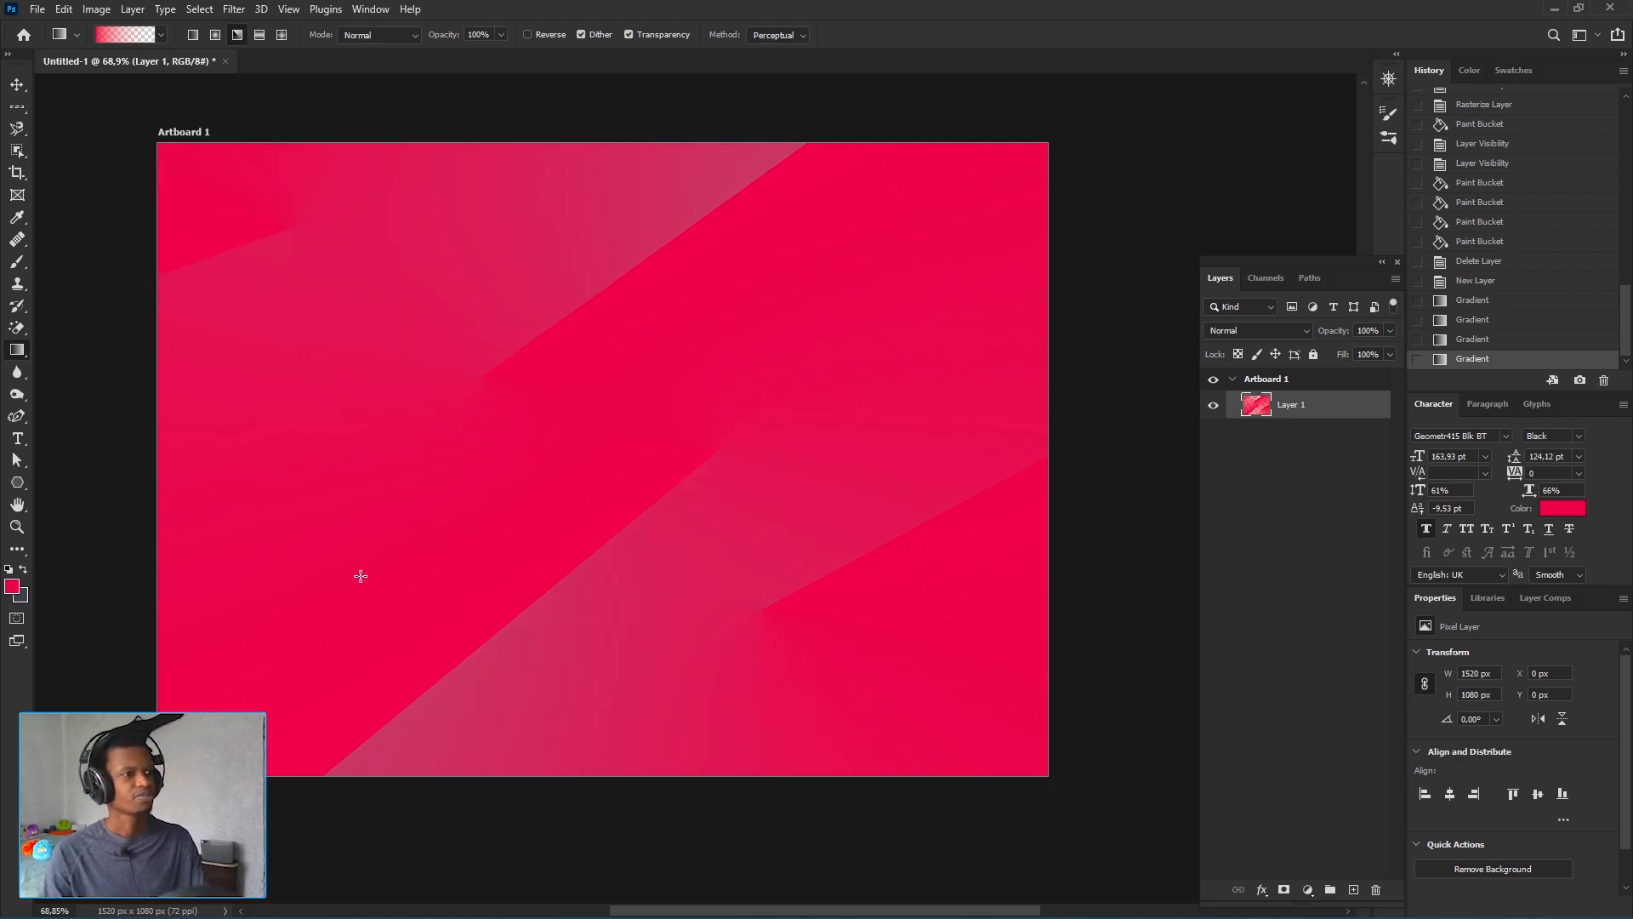
{"action": "scroll", "coordinate": [593, 581], "scroll_direction": "up", "scroll_amount": 2}
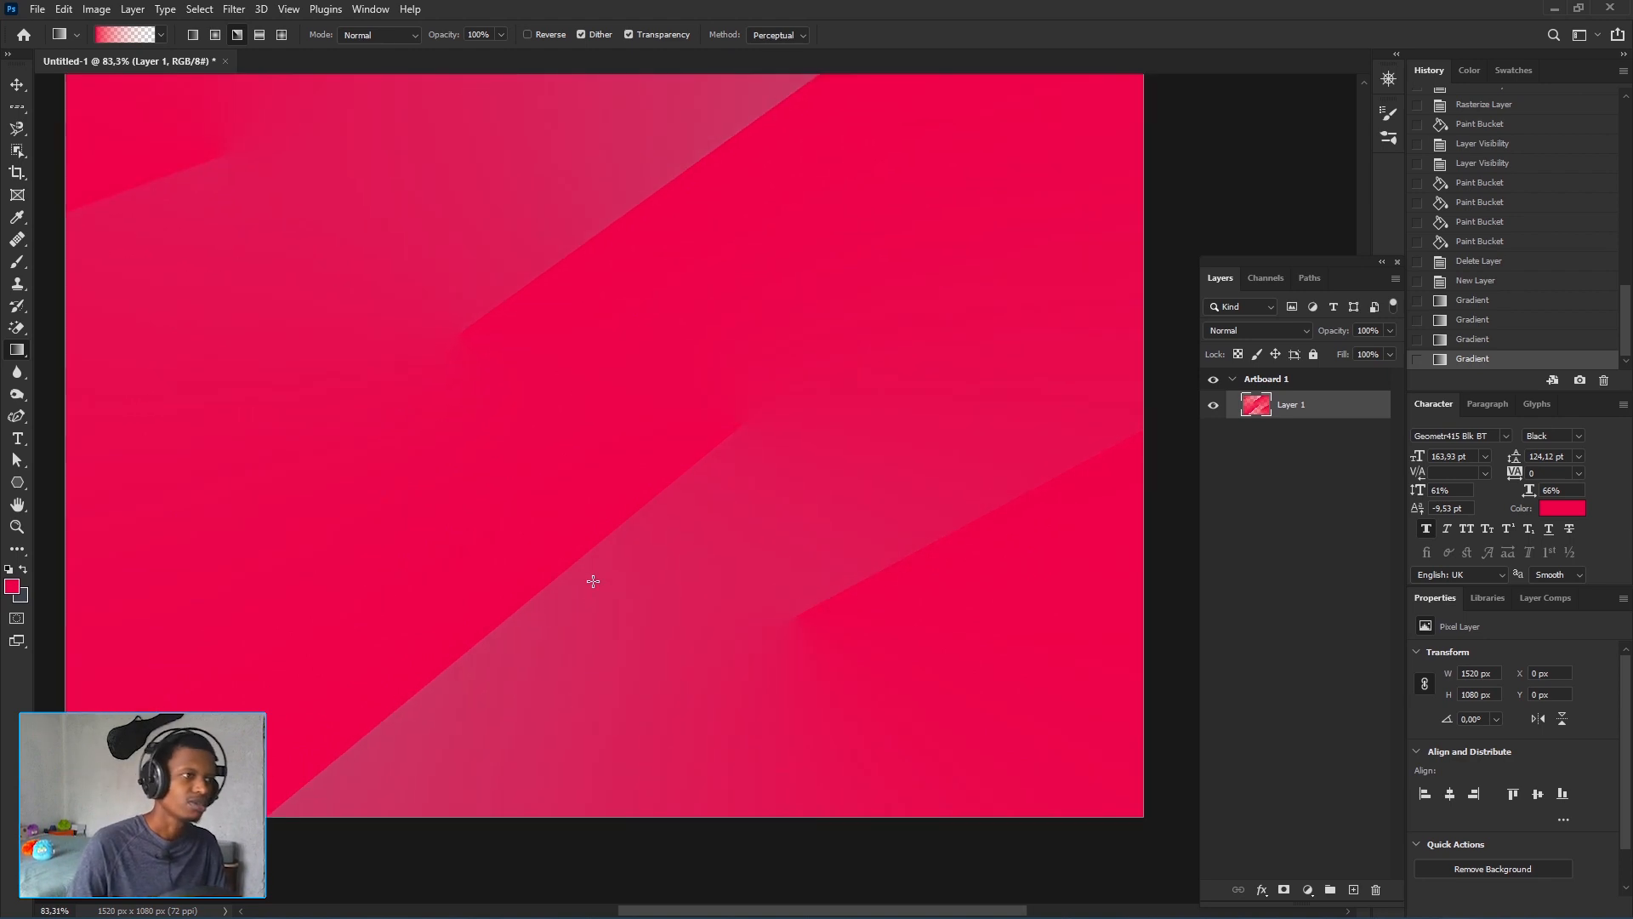
{"action": "scroll", "coordinate": [593, 581], "scroll_direction": "down", "scroll_amount": 3}
{"action": "scroll", "coordinate": [592, 581], "scroll_direction": "up", "scroll_amount": 1}
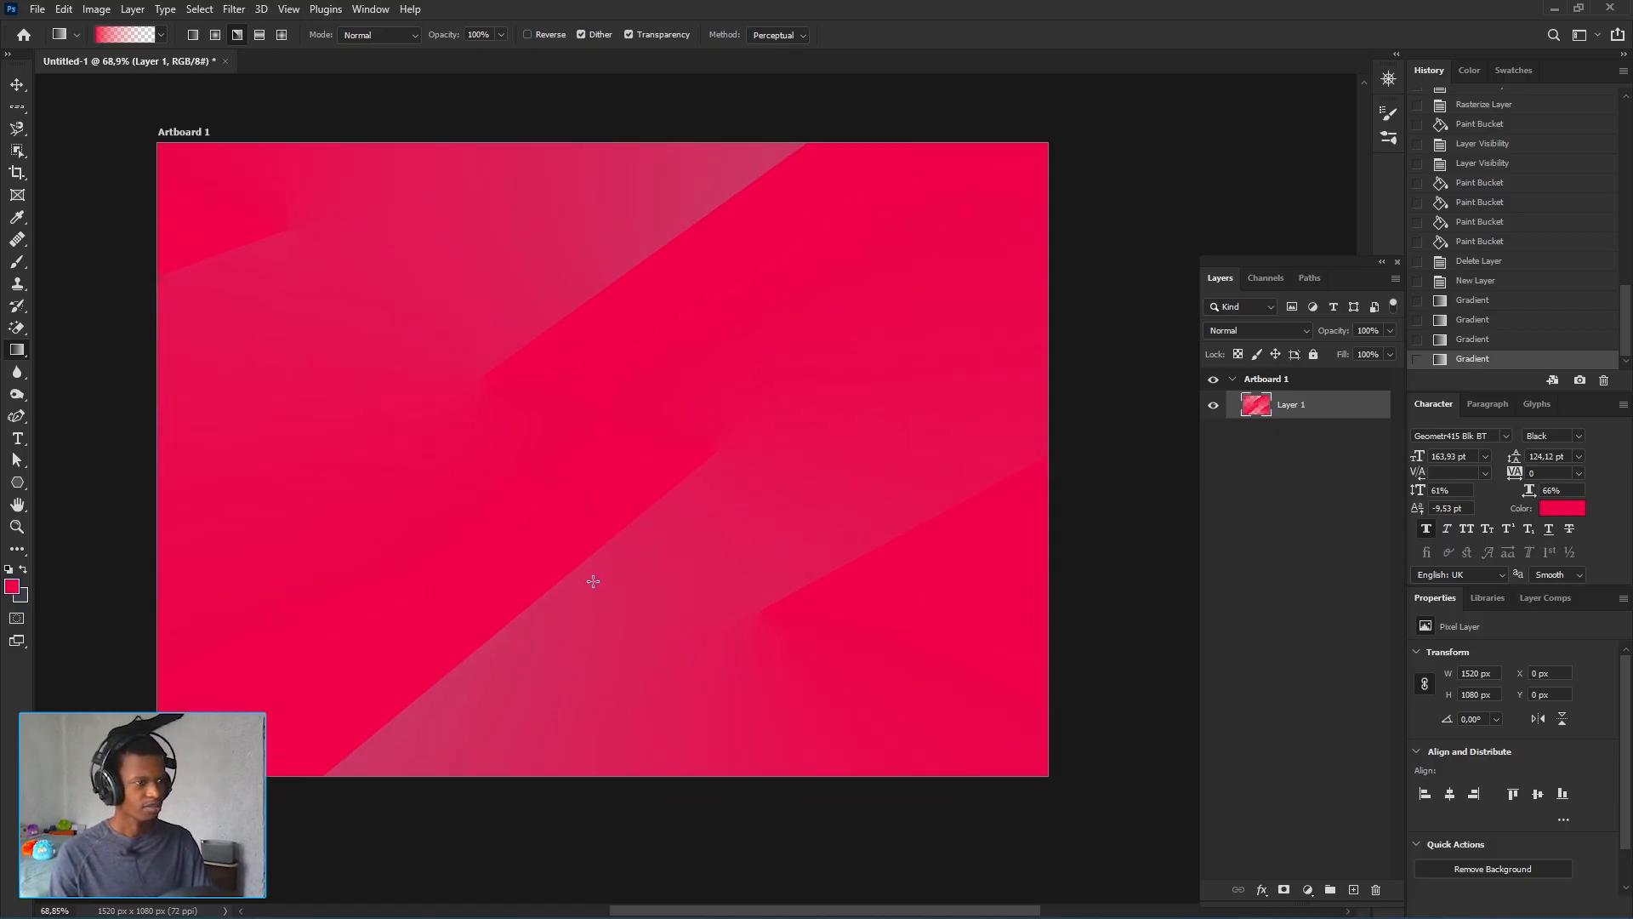
{"action": "key", "text": "ctrl+z"}
{"action": "key", "text": "ctrl+z"}
{"action": "key", "text": "ctrl+z"}
{"action": "key", "text": "ctrl+z"}
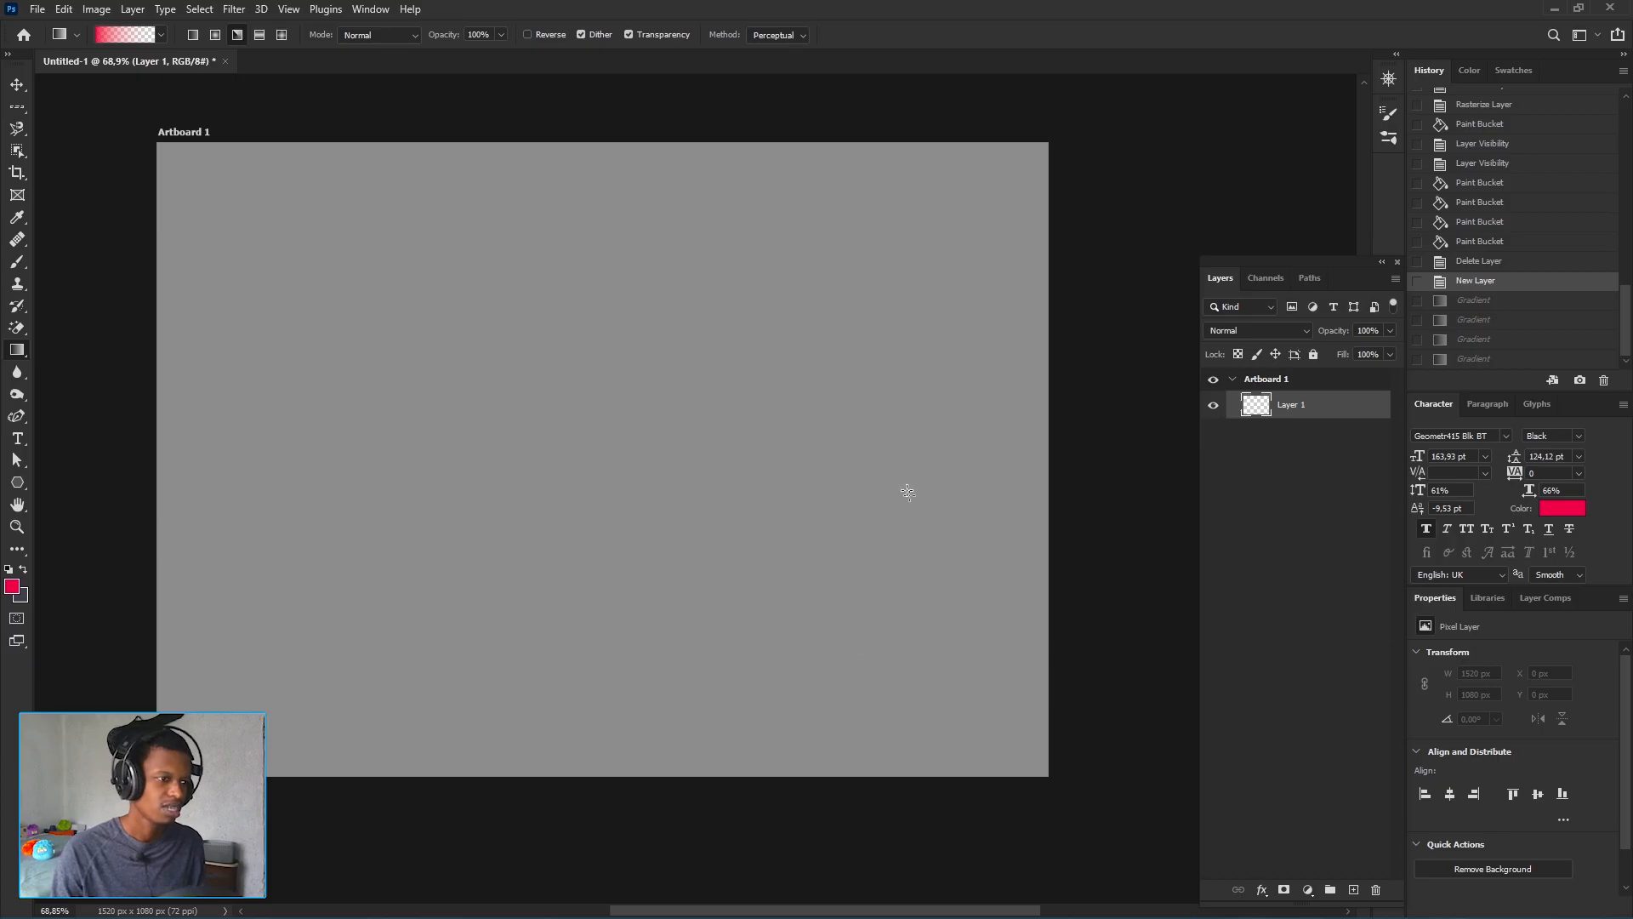
- Try three roughly parallel angle gradients pointing down and right in the artboard's lower half, and undo them
{"action": "left_click_drag", "start_coordinate": [906, 490], "coordinate": [936, 520]}
{"action": "left_click_drag", "start_coordinate": [849, 566], "coordinate": [875, 648]}
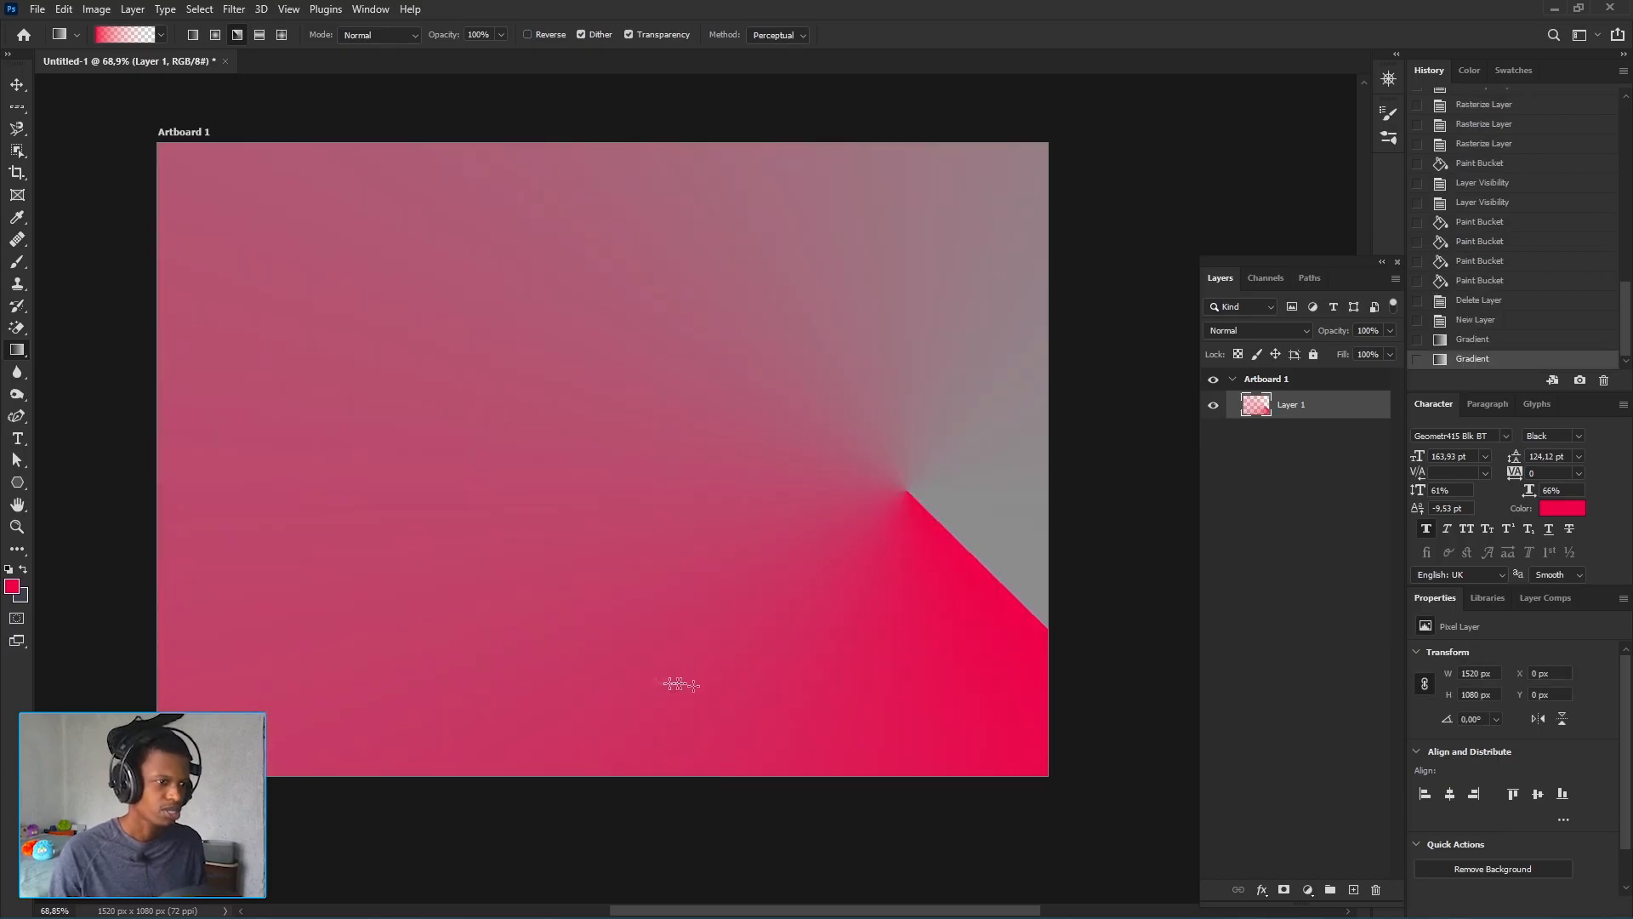
{"action": "left_click_drag", "start_coordinate": [601, 638], "coordinate": [693, 749]}
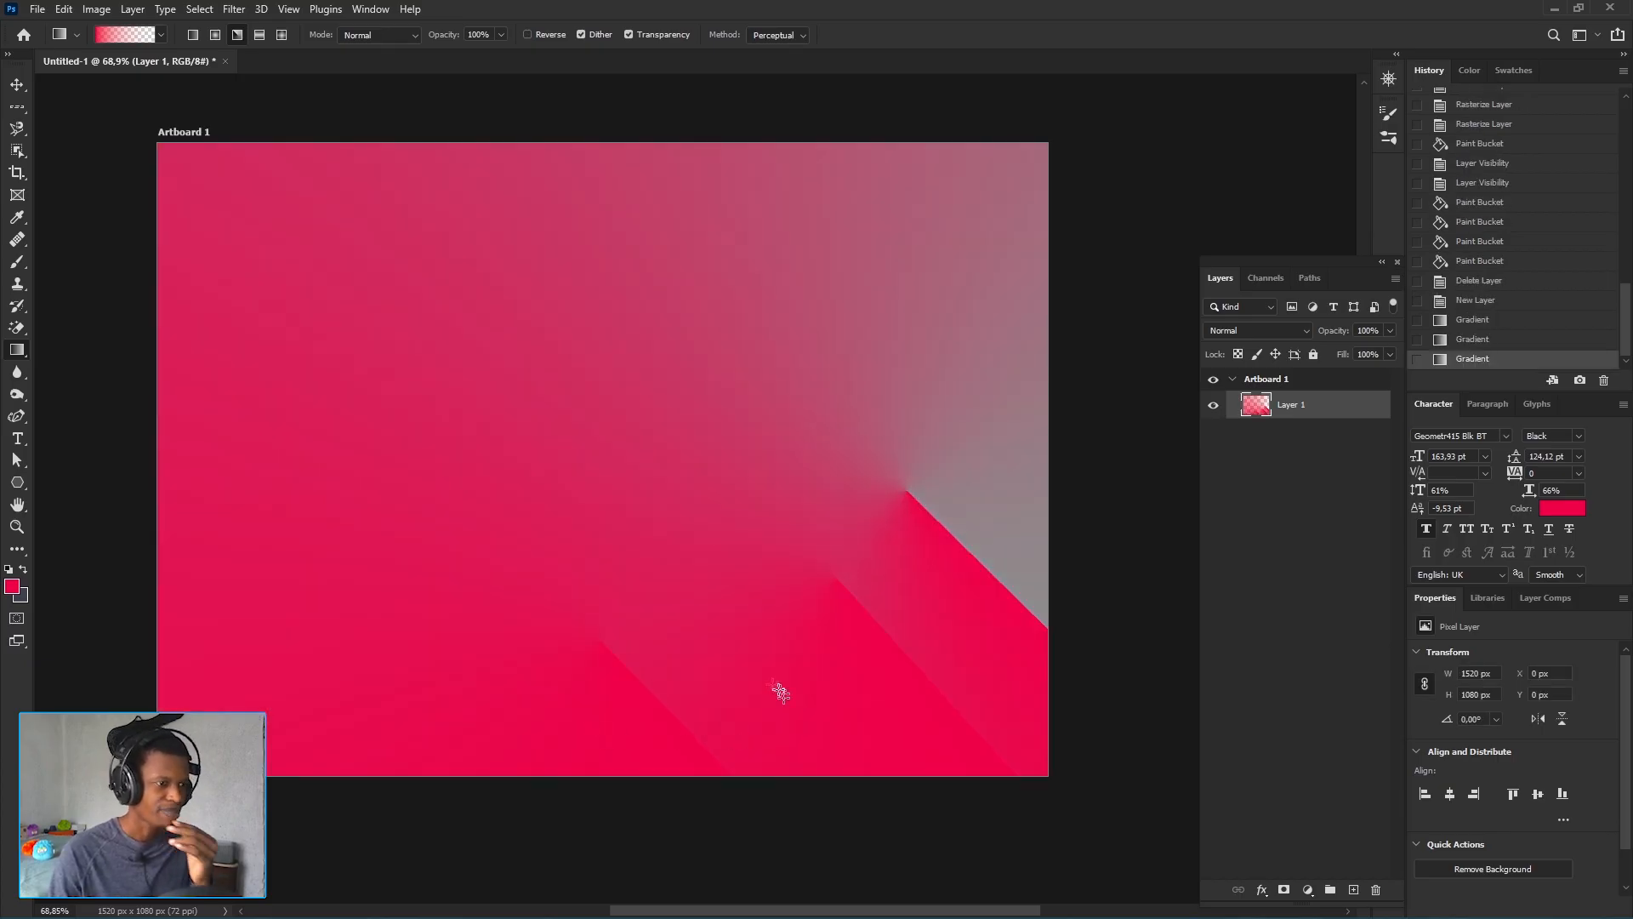
{"action": "key", "text": "ctrl+z"}
{"action": "key", "text": "ctrl+z"}
{"action": "key", "text": "ctrl+z"}
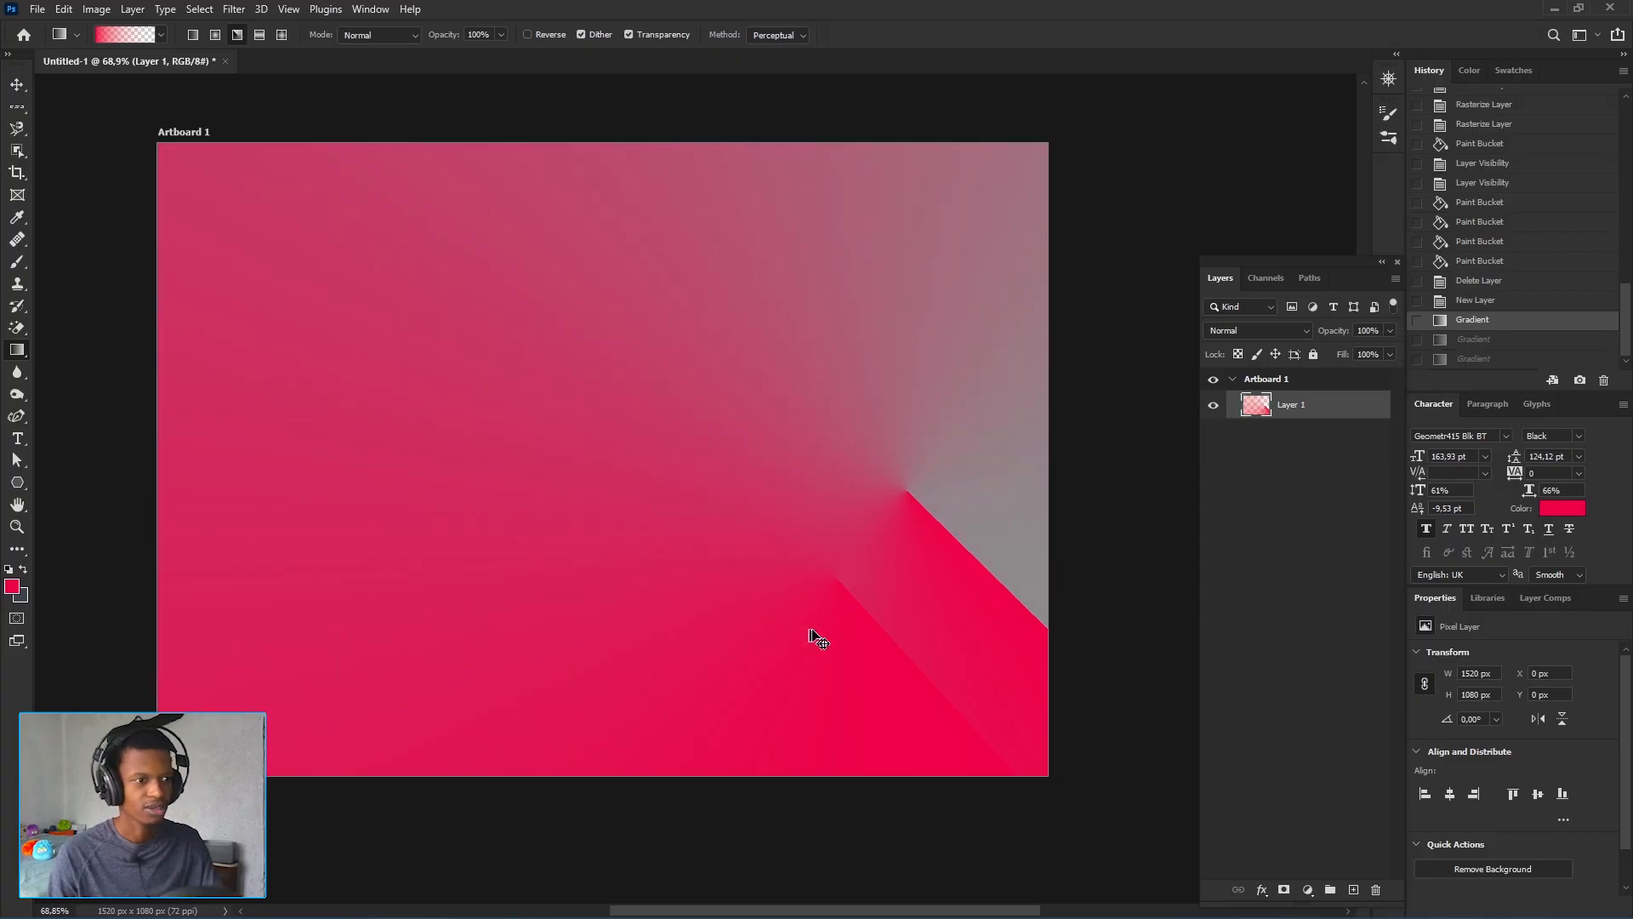
- Try a series of overlapping angle gradients stepping down from the artboard's right side to its bottom edge
{"action": "left_click_drag", "start_coordinate": [960, 365], "coordinate": [1001, 515]}
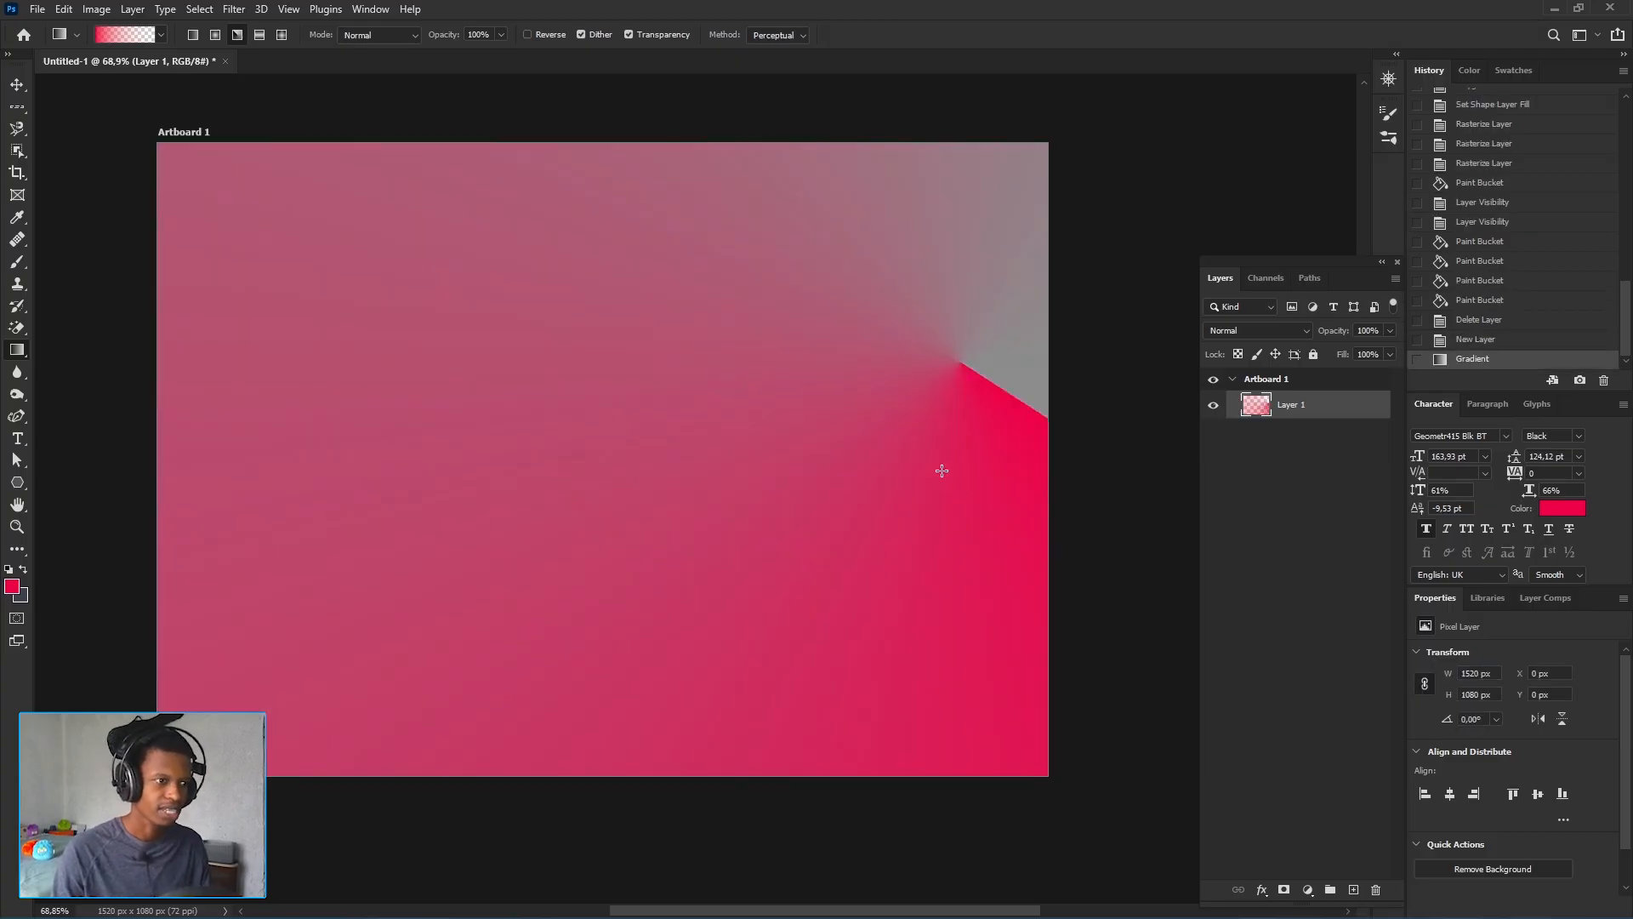
{"action": "left_click_drag", "start_coordinate": [941, 469], "coordinate": [1007, 649]}
{"action": "left_click_drag", "start_coordinate": [903, 598], "coordinate": [1012, 825]}
{"action": "left_click_drag", "start_coordinate": [735, 725], "coordinate": [861, 827]}
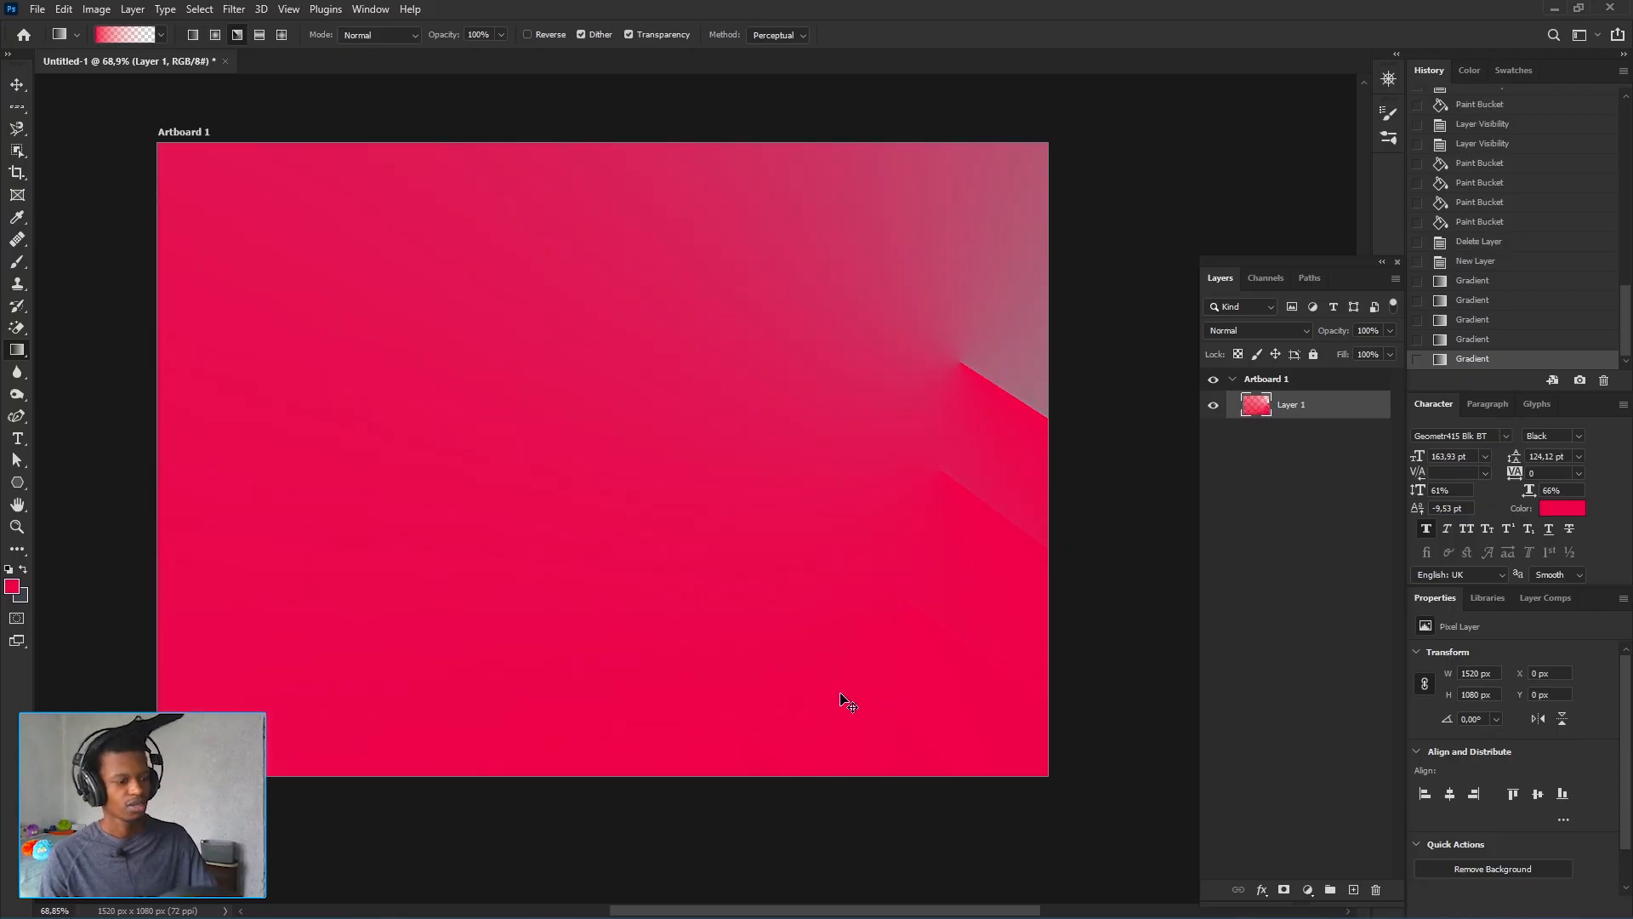
- Undo the whole series of angle gradients together with the creation of Layer 1
{"action": "key", "text": "ctrl+z"}
{"action": "key", "text": "ctrl+z"}
{"action": "key", "text": "ctrl+z"}
{"action": "key", "text": "ctrl+z"}
{"action": "key", "text": "ctrl+z"}
{"action": "key", "text": "ctrl+z"}
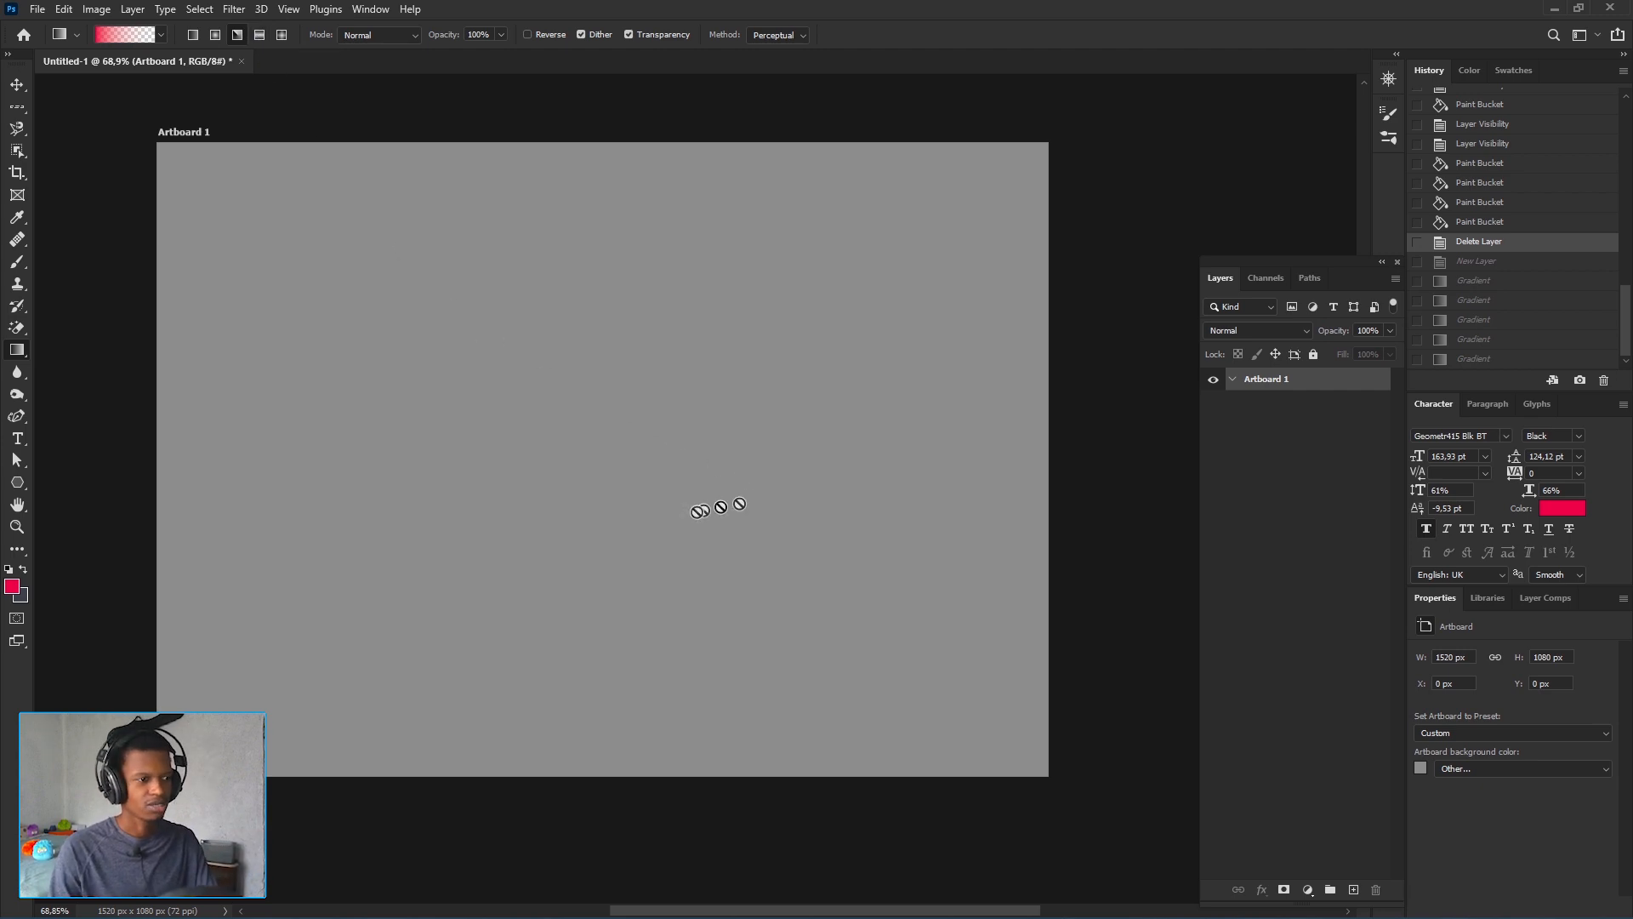
- Undo back past the layer deletion, and redo up to the creation of the empty Layer 1
{"action": "key", "text": "ctrl+z"}
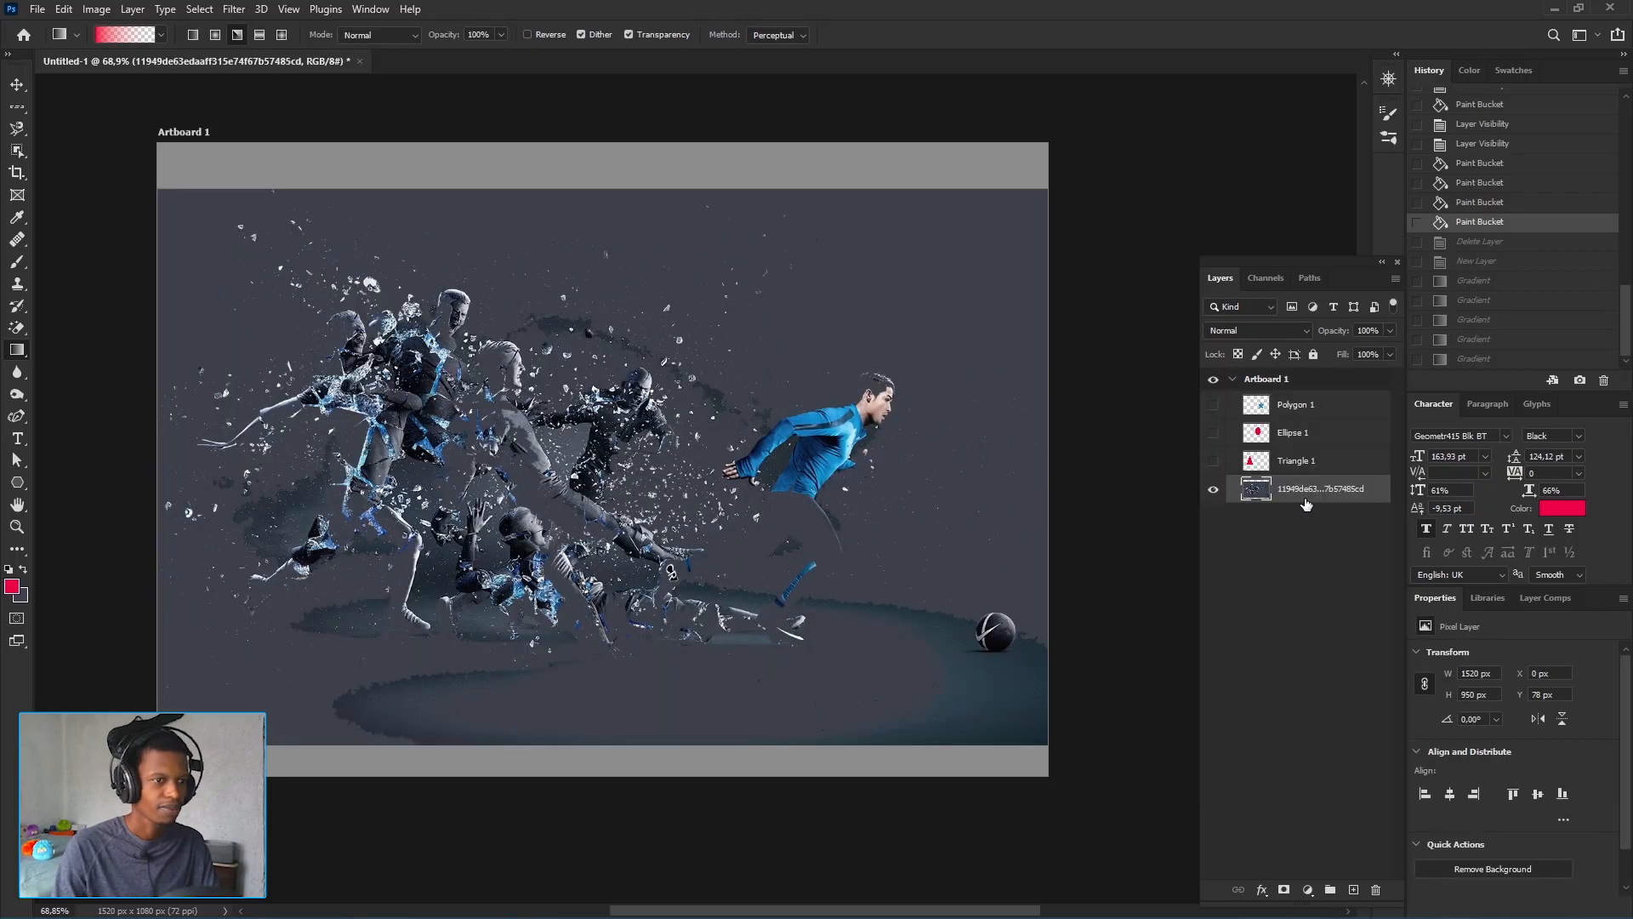
{"action": "key", "text": "ctrl+z"}
{"action": "key", "text": "ctrl+shift+z"}
{"action": "key", "text": "ctrl+shift+z"}
{"action": "key", "text": "ctrl+shift+z"}
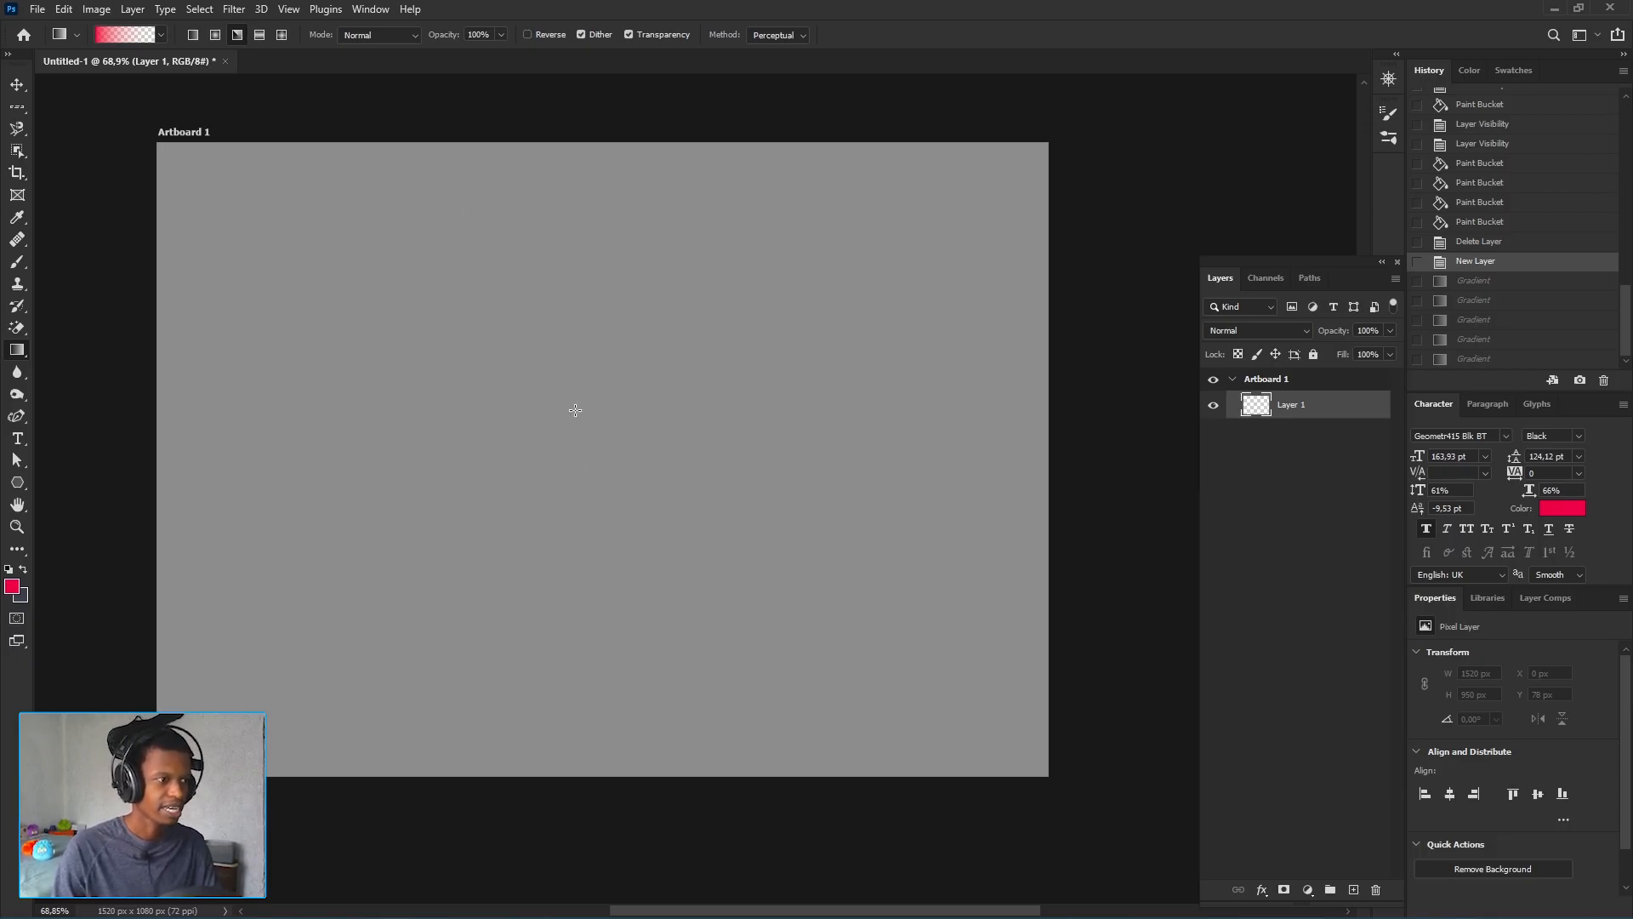
- Try one red angle gradient running upward from the middle of the artboard, and undo it
{"action": "left_click_drag", "start_coordinate": [562, 374], "coordinate": [571, 310]}
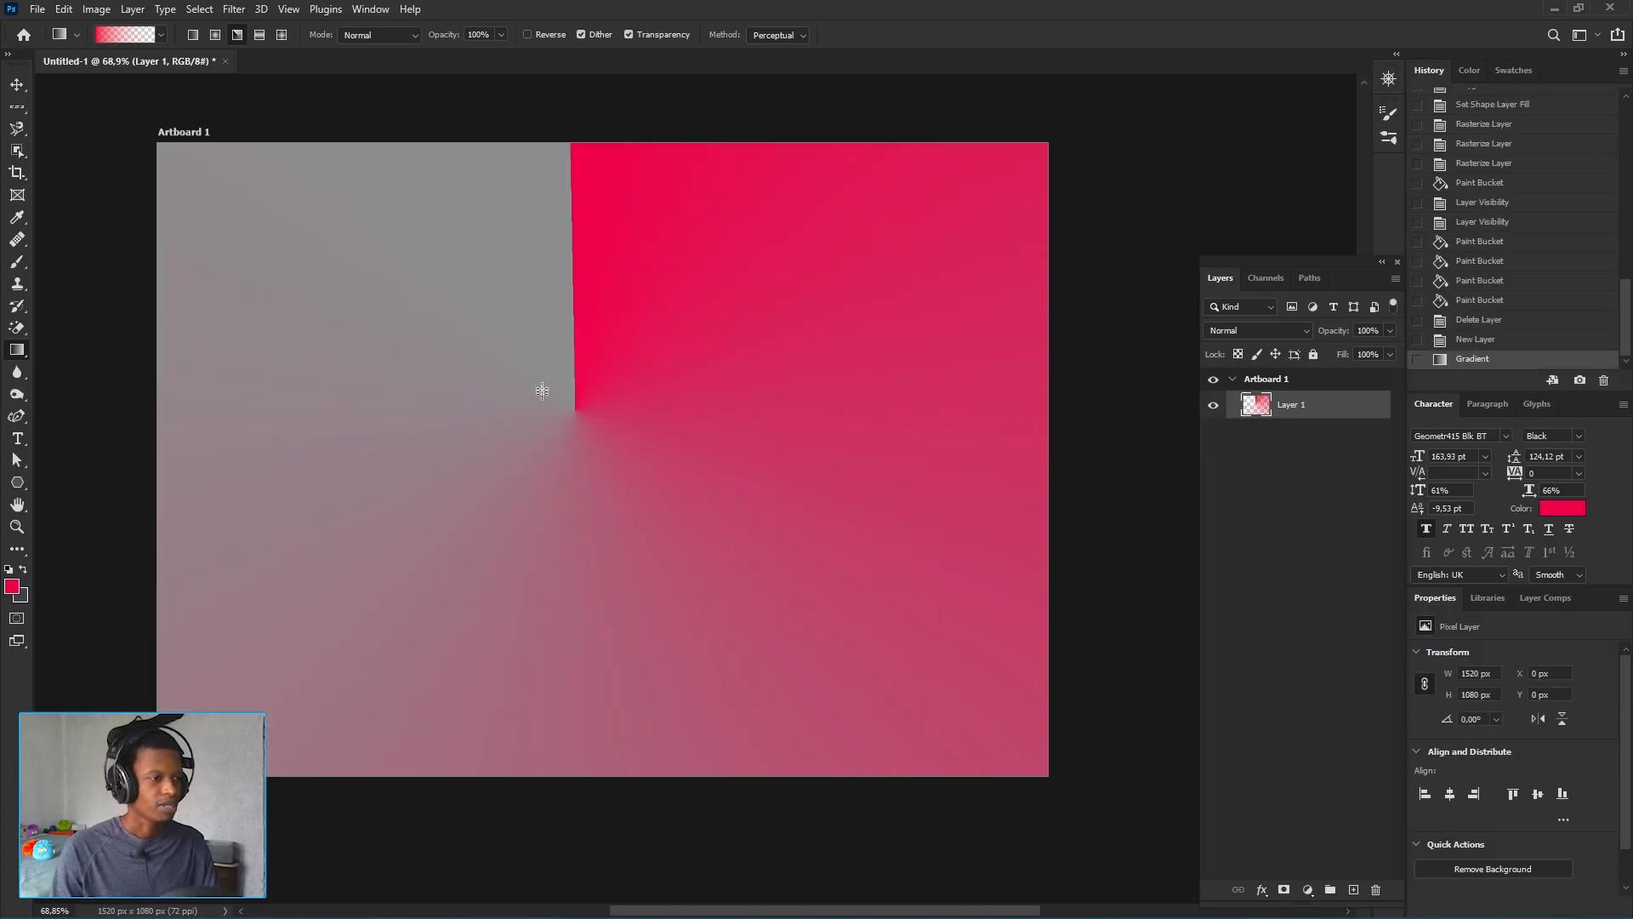
{"action": "key", "text": "ctrl+z"}
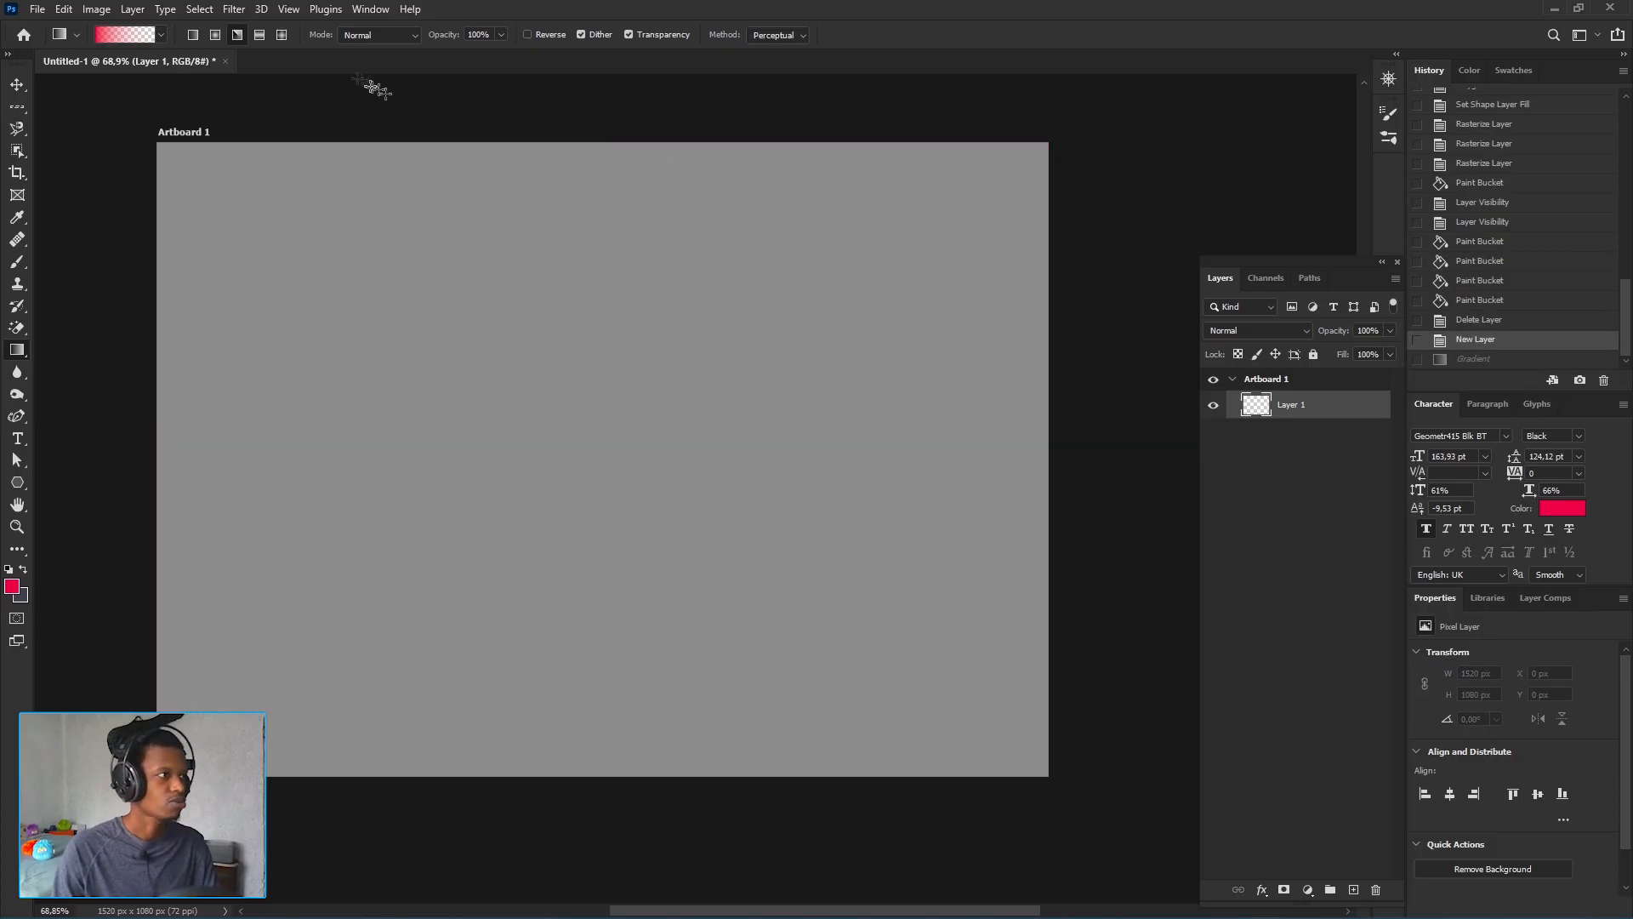
- Switch to the reflected gradient type, try a short and a longer upward gradient from the artboard's centre, and undo each
{"action": "left_click", "coordinate": [263, 40]}
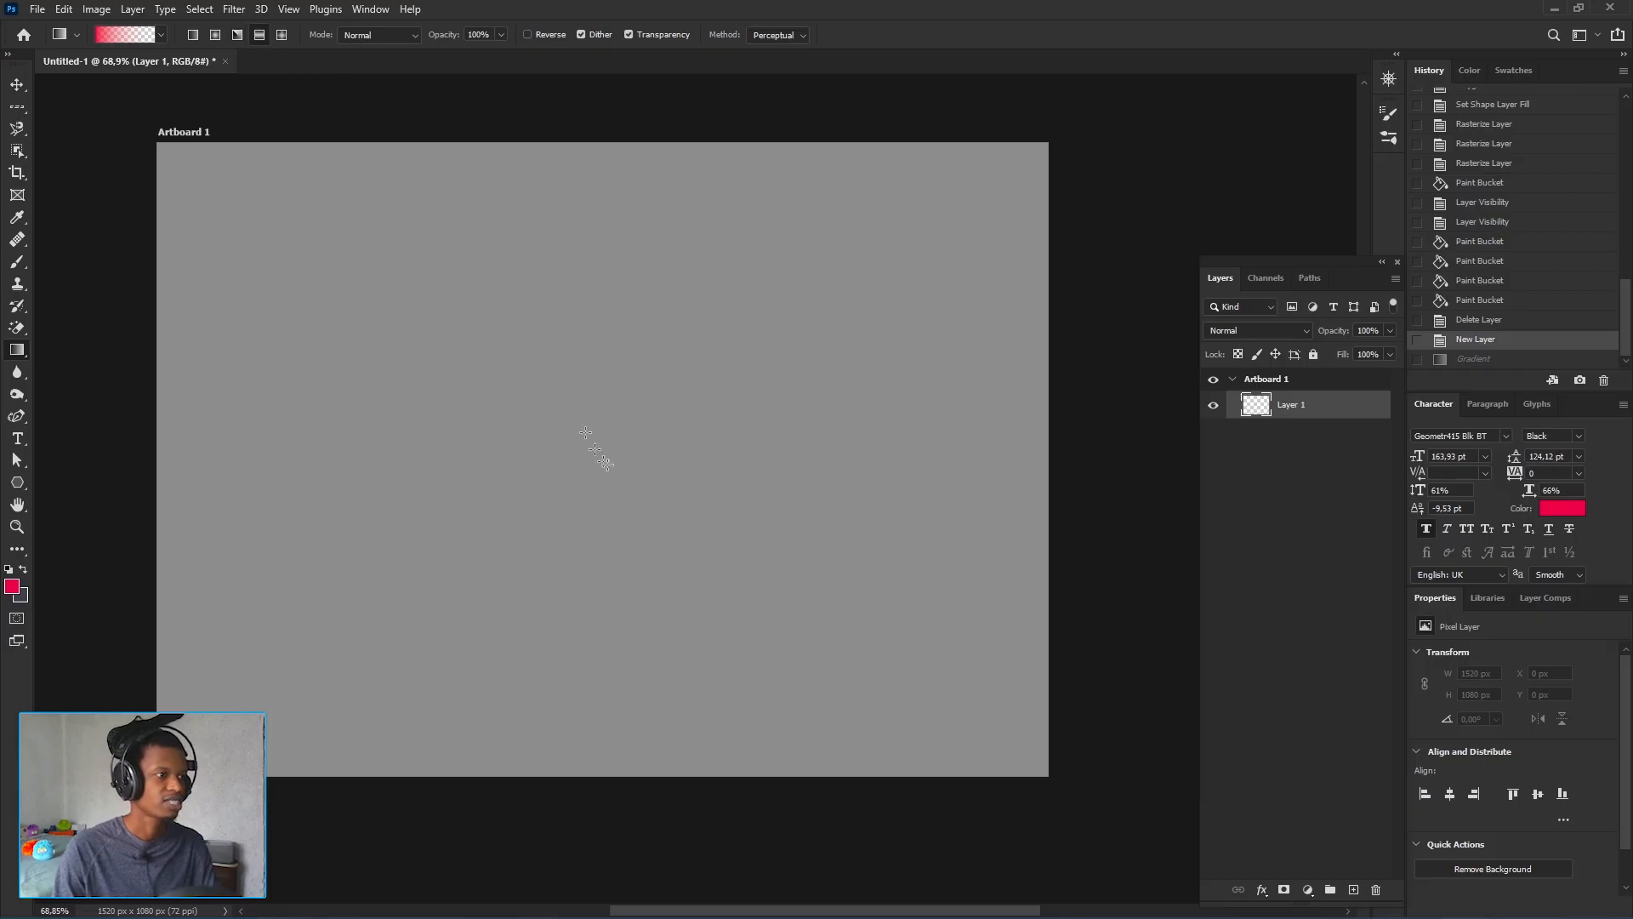
{"action": "left_click_drag", "start_coordinate": [593, 424], "coordinate": [583, 303]}
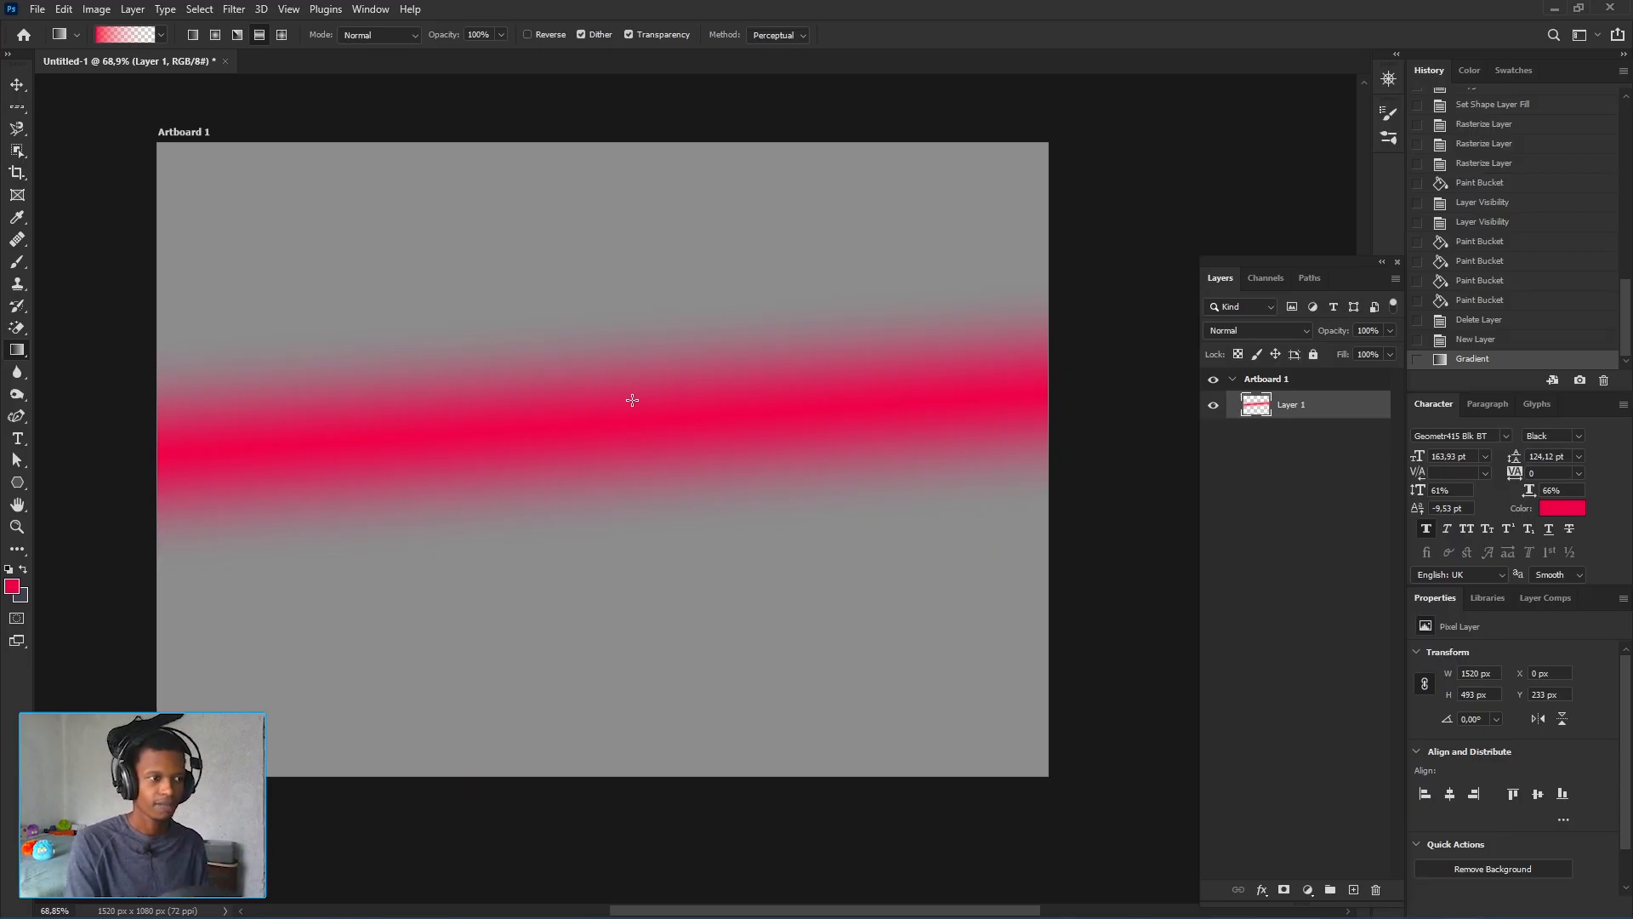
{"action": "key", "text": "ctrl+z"}
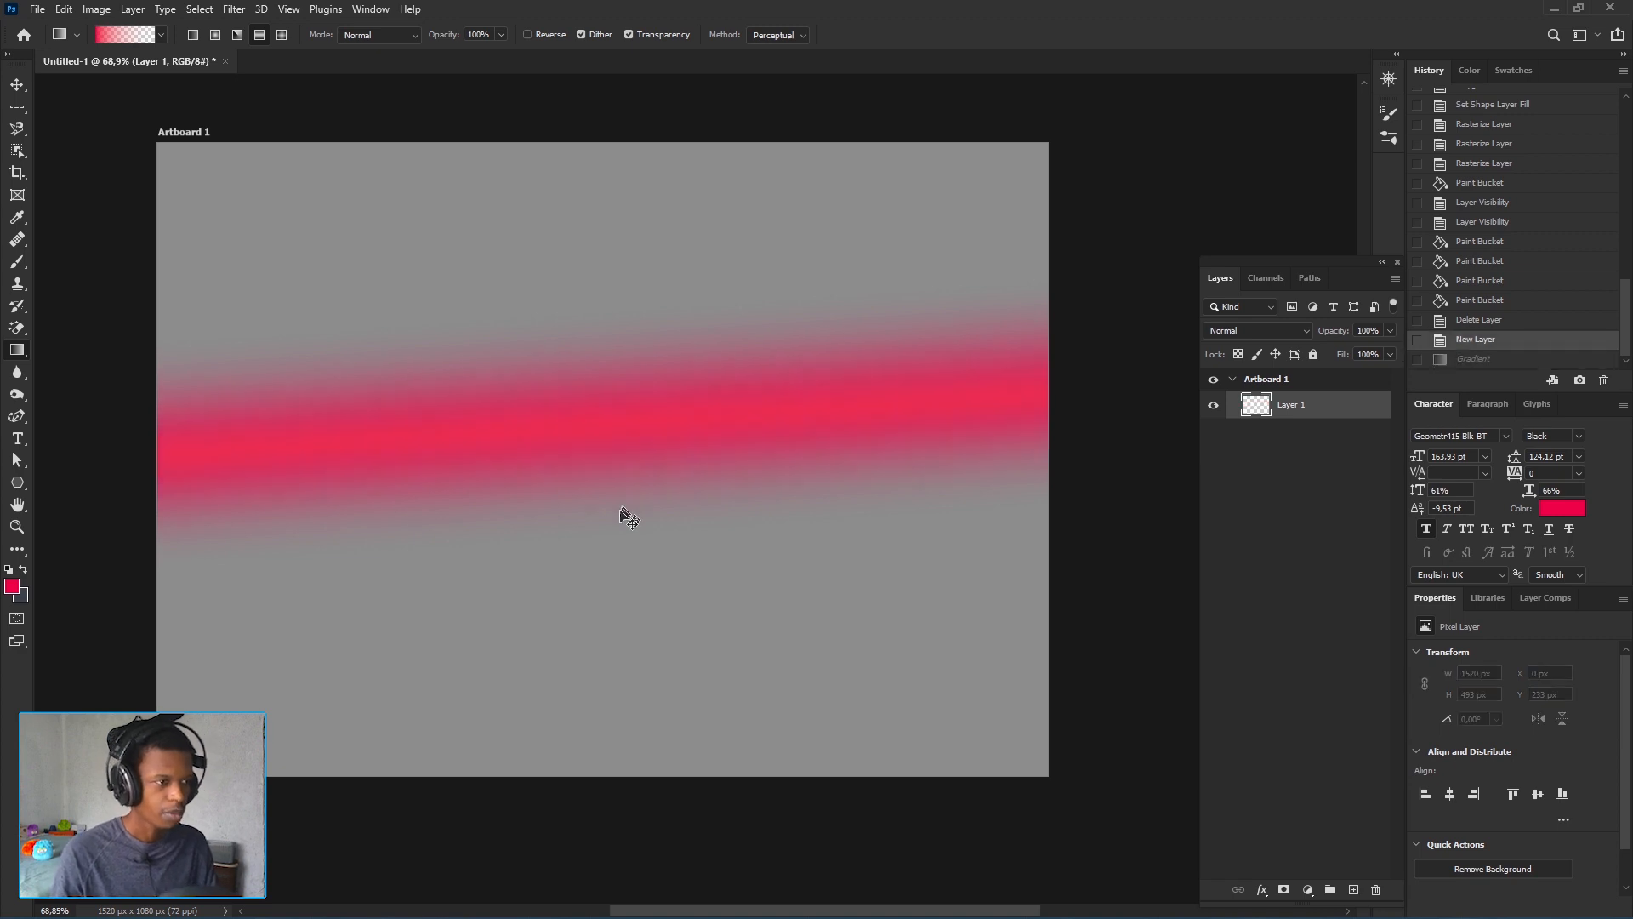
{"action": "left_click_drag", "start_coordinate": [620, 436], "coordinate": [587, 204]}
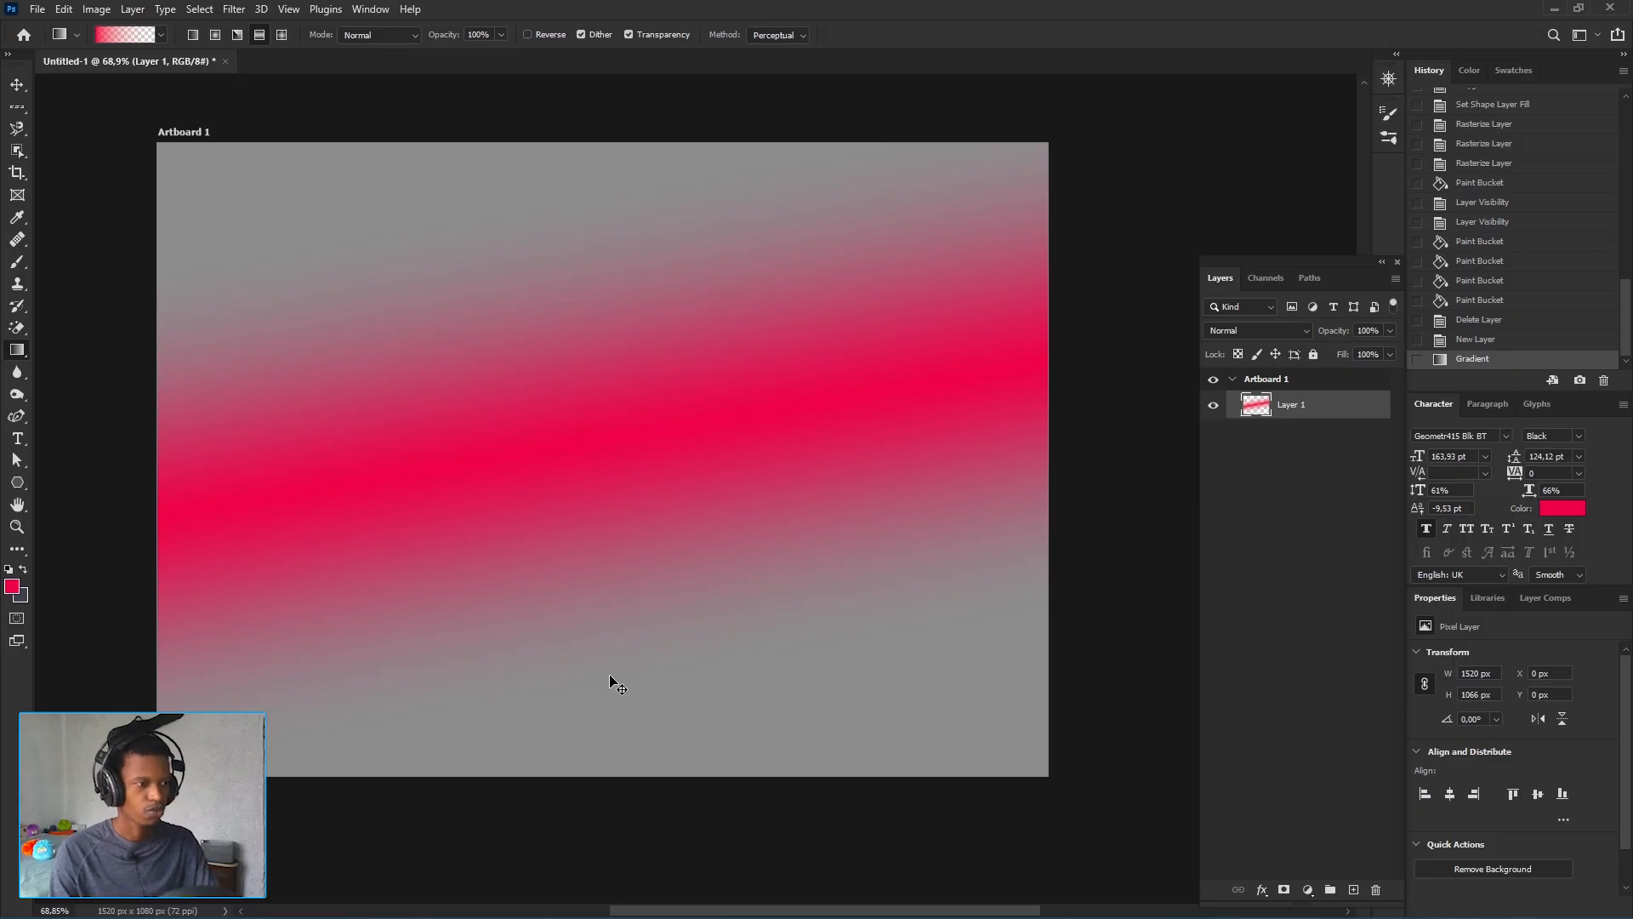
{"action": "key", "text": "ctrl+z"}
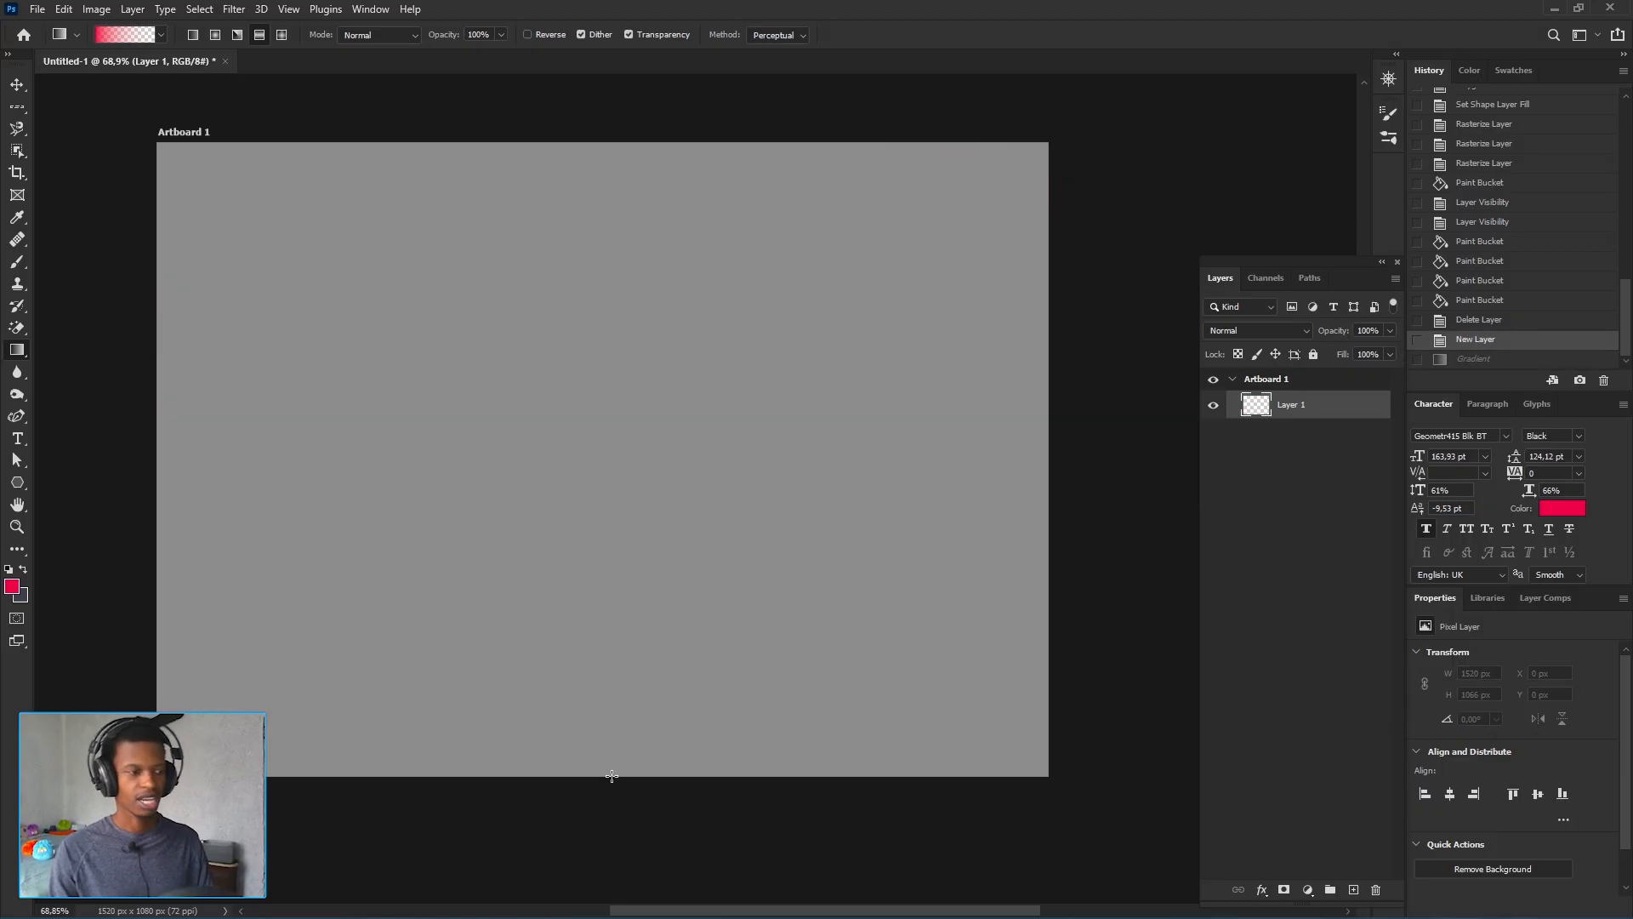
- Try a reflected gradient from the artboard's bottom edge up to the middle and another from the centre to the top, undoing each
{"action": "left_click_drag", "start_coordinate": [611, 776], "coordinate": [607, 387]}
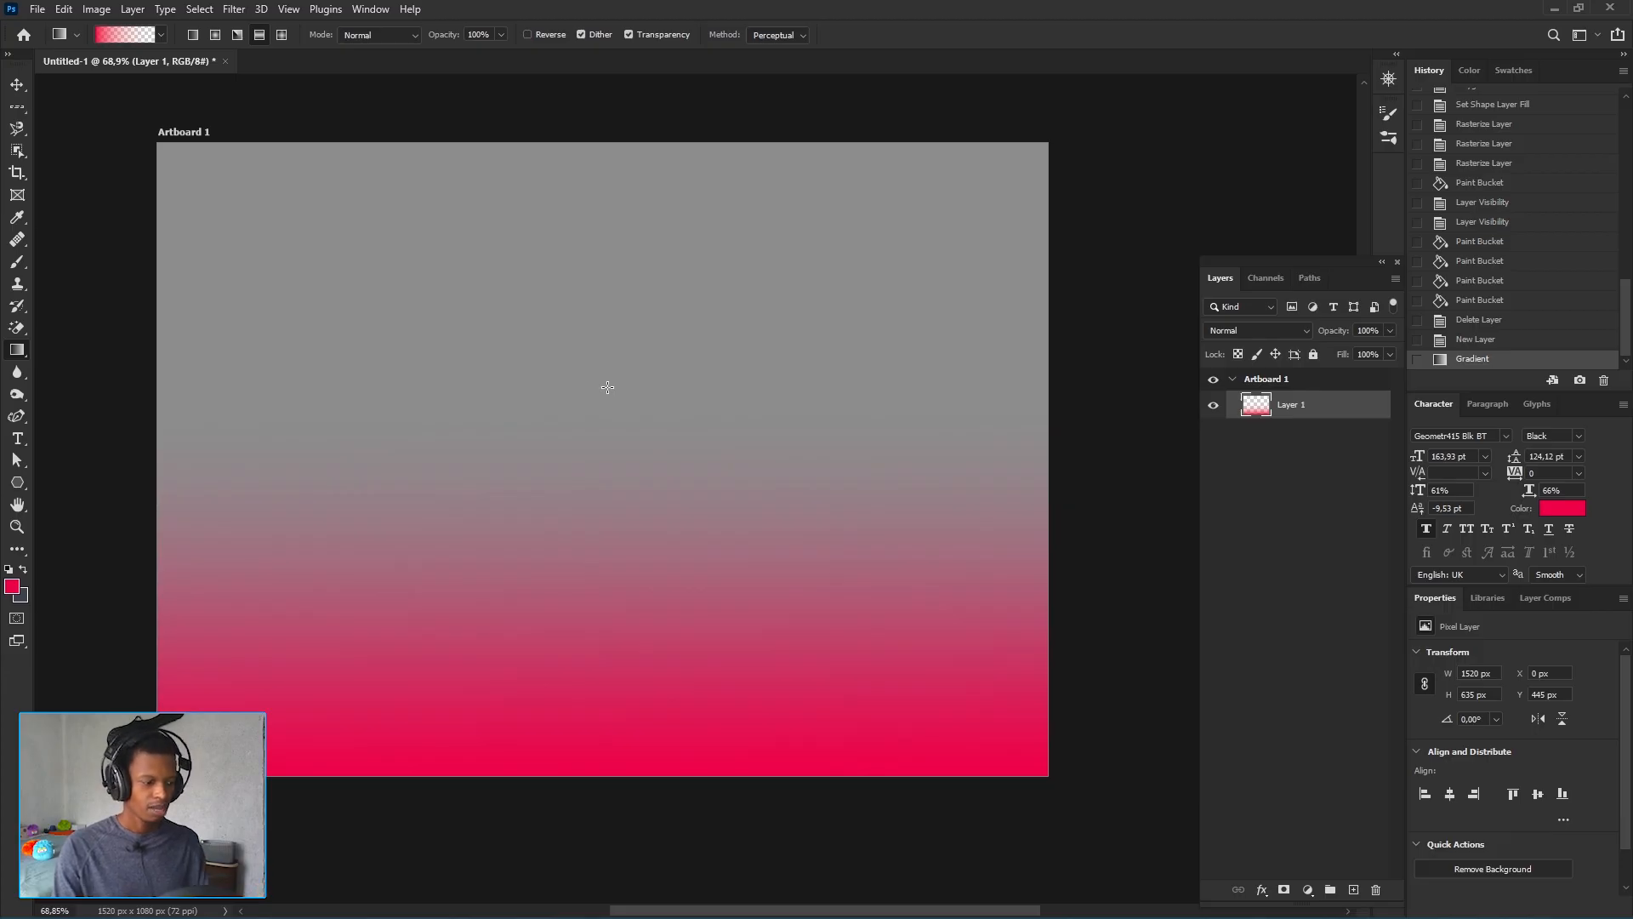
{"action": "key", "text": "ctrl+z"}
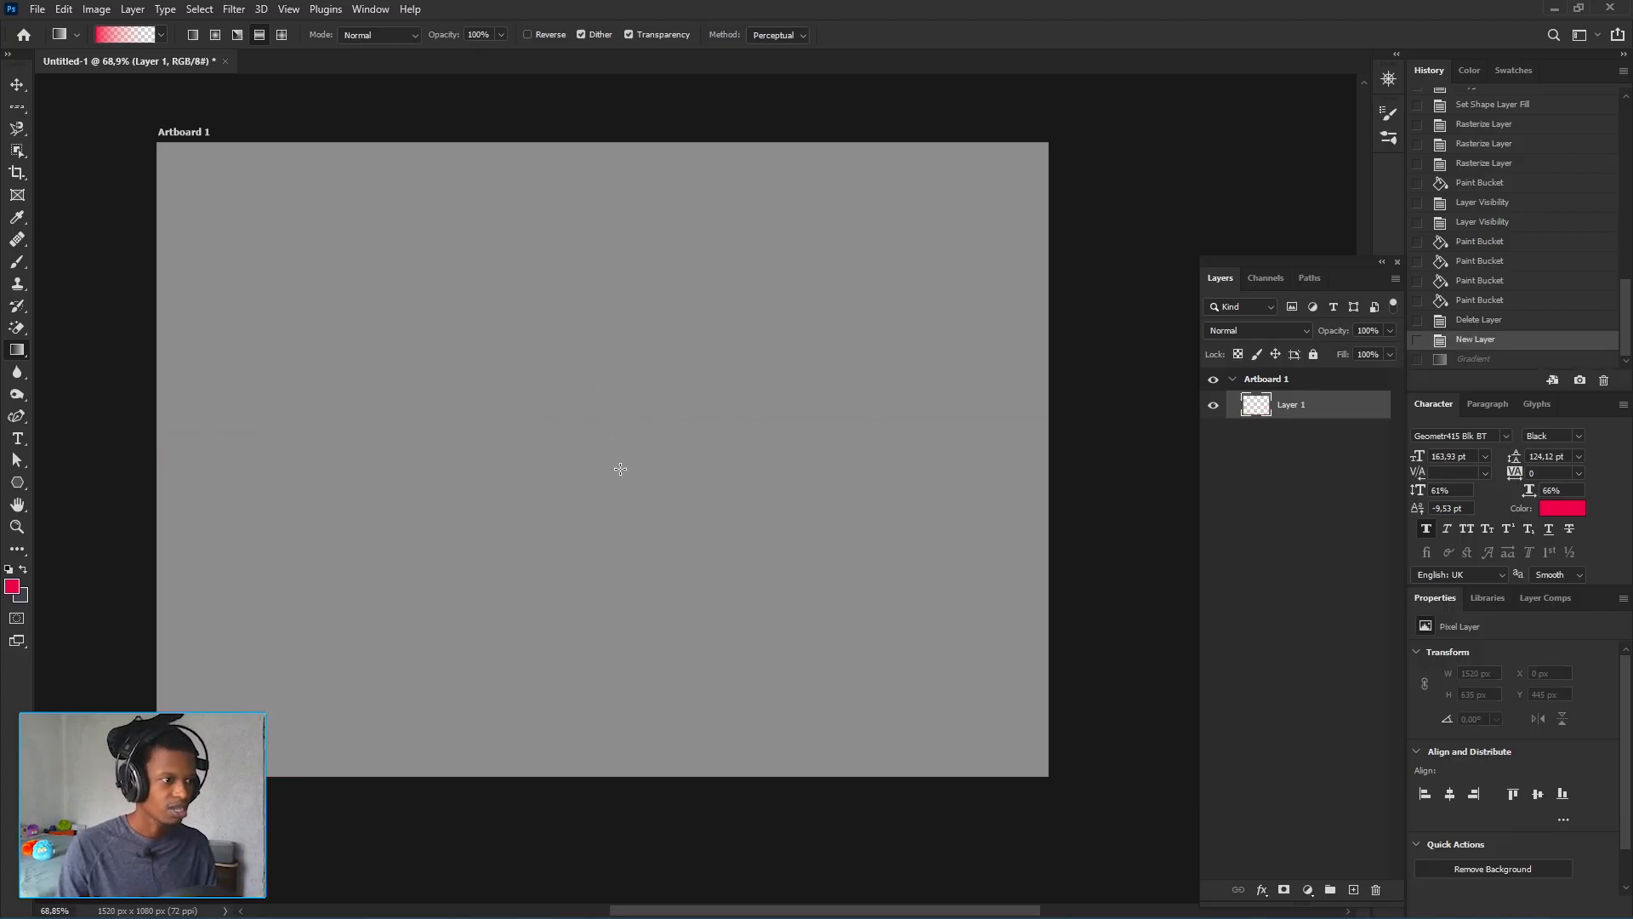
{"action": "left_click_drag", "start_coordinate": [620, 469], "coordinate": [600, 153]}
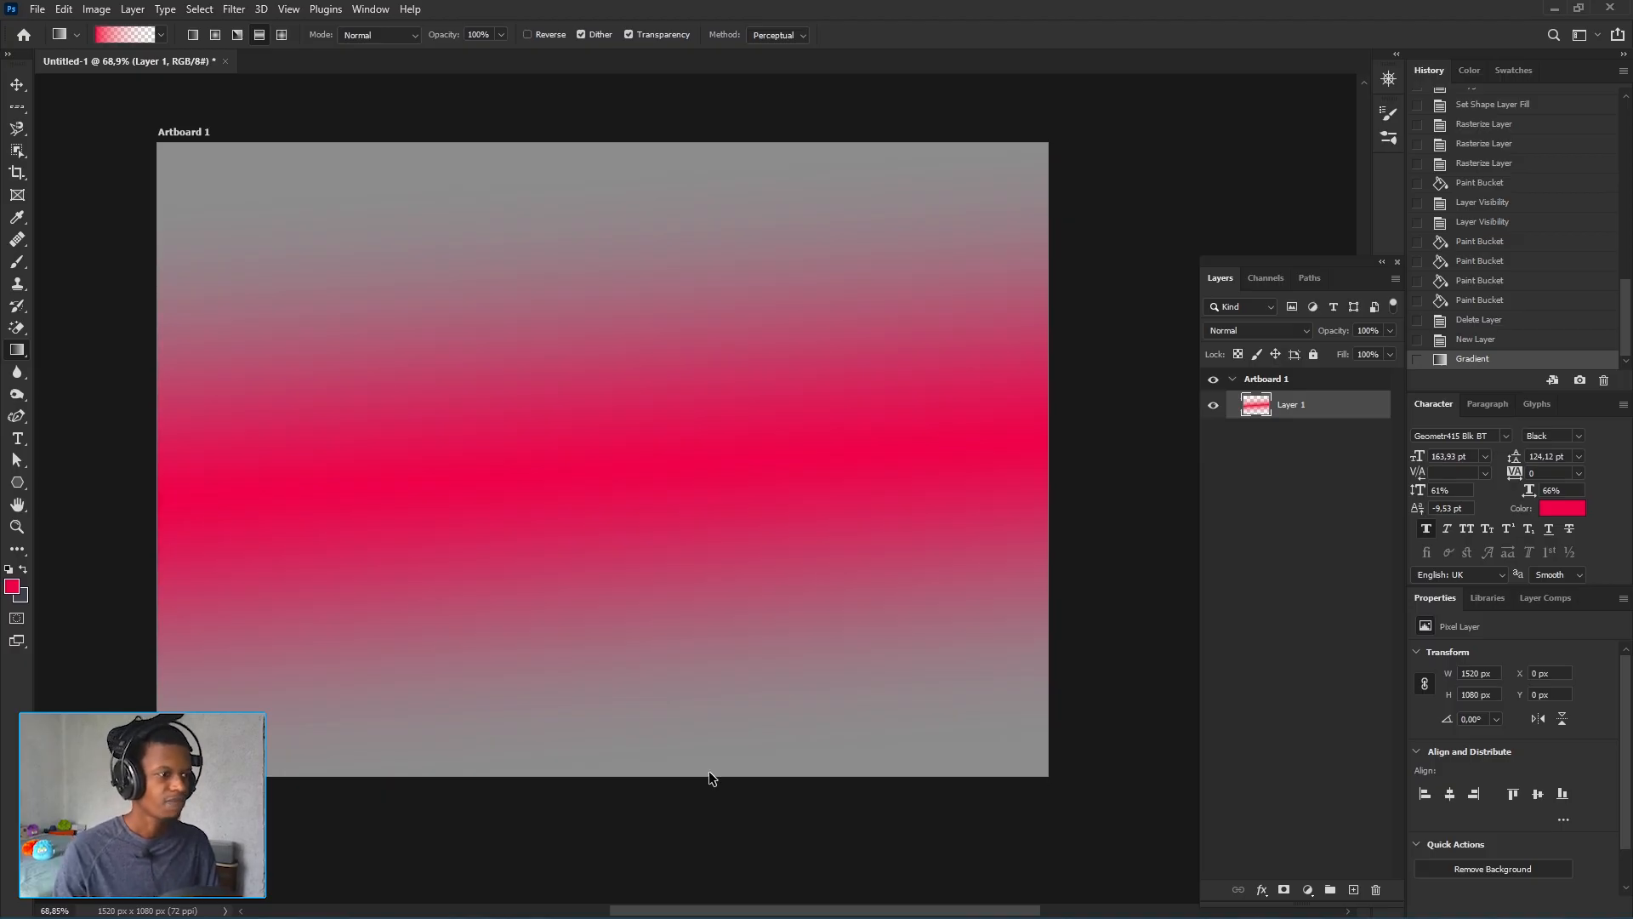
{"action": "key", "text": "ctrl+z"}
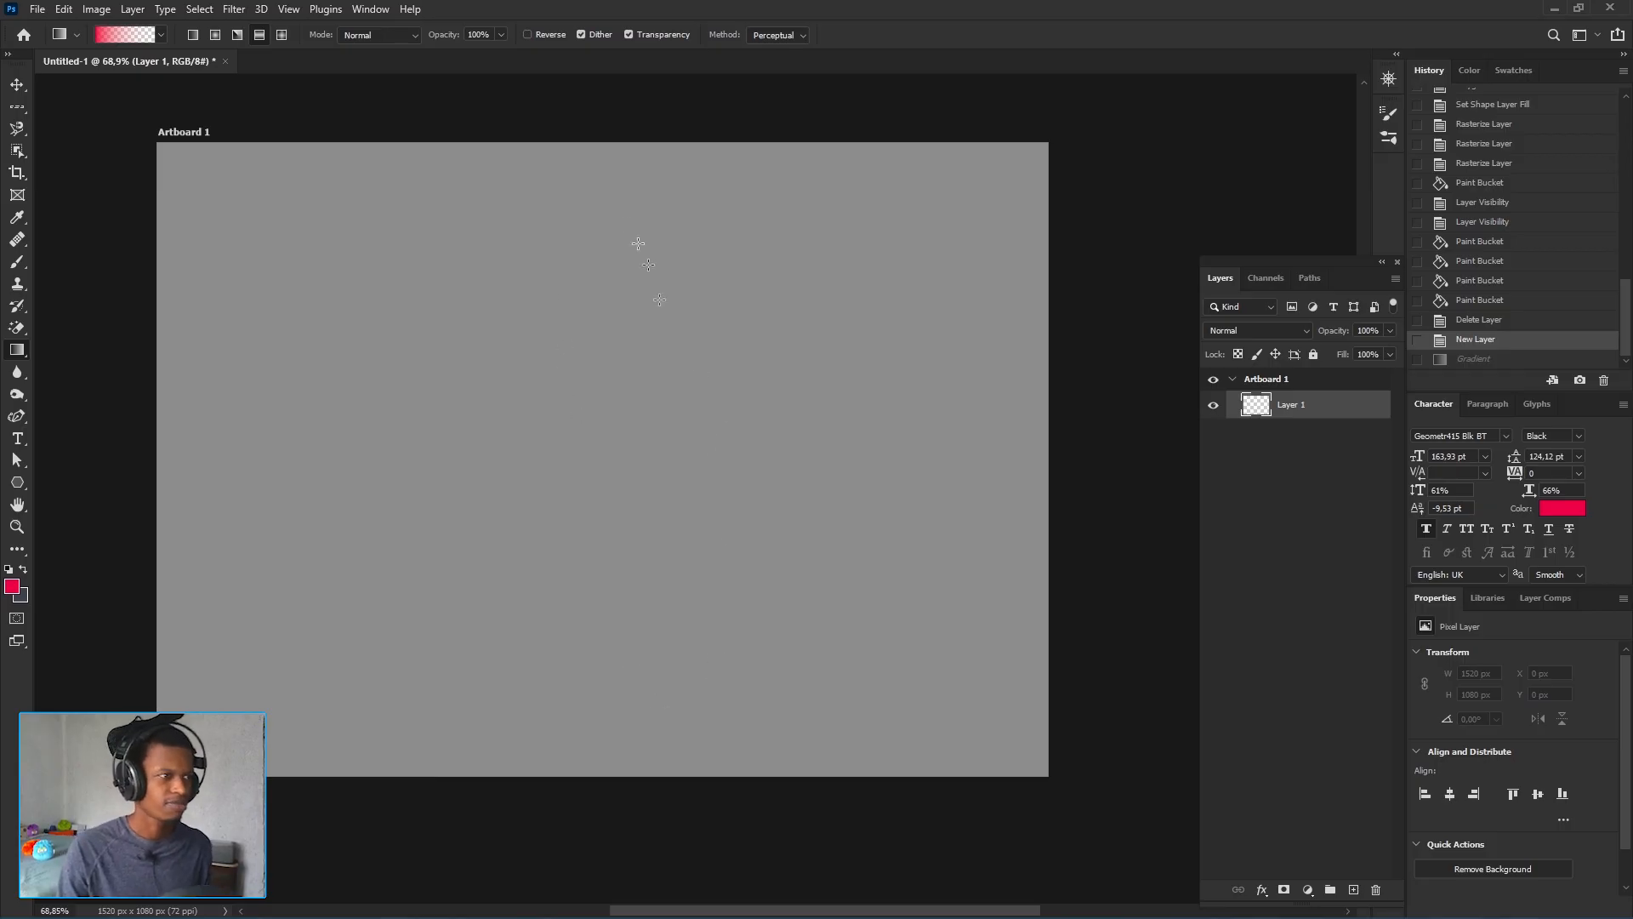
- Try five reflected gradients at increasingly steep angles, stepping from the artboard's top edge to its lower-right corner, and undo them all
{"action": "left_click_drag", "start_coordinate": [597, 192], "coordinate": [597, 193]}
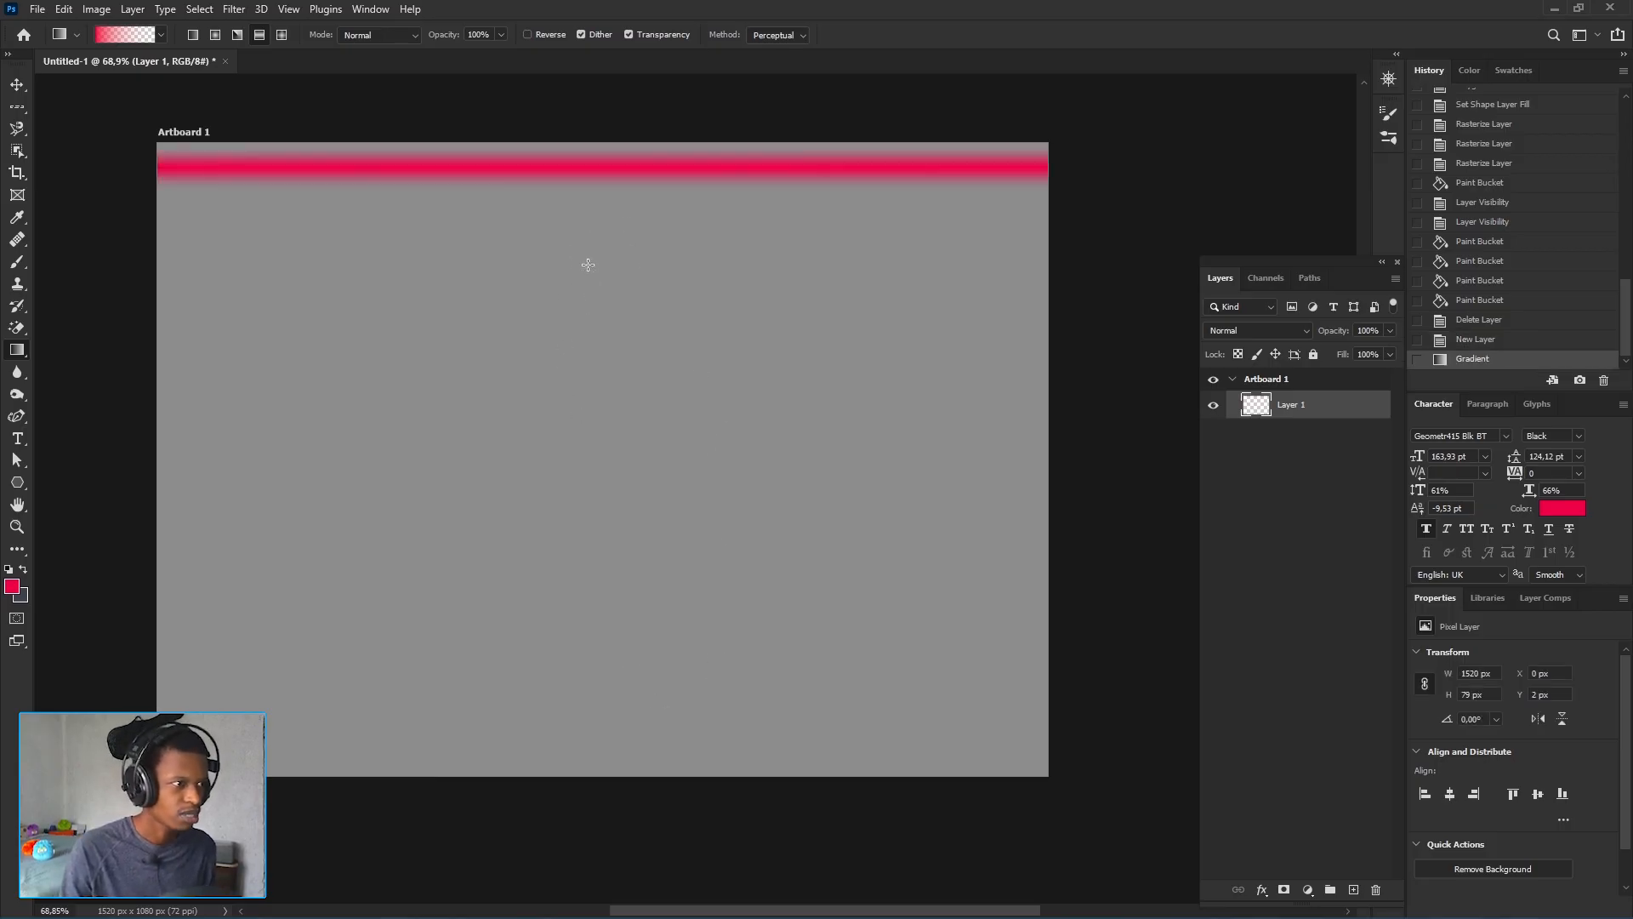
{"action": "mouse_move", "coordinate": [586, 263]}
{"action": "left_mouse_down"}
{"action": "mouse_move", "coordinate": [595, 431]}
{"action": "mouse_move", "coordinate": [581, 420]}
{"action": "mouse_move", "coordinate": [631, 626]}
{"action": "mouse_move", "coordinate": [753, 727]}
{"action": "left_mouse_up"}
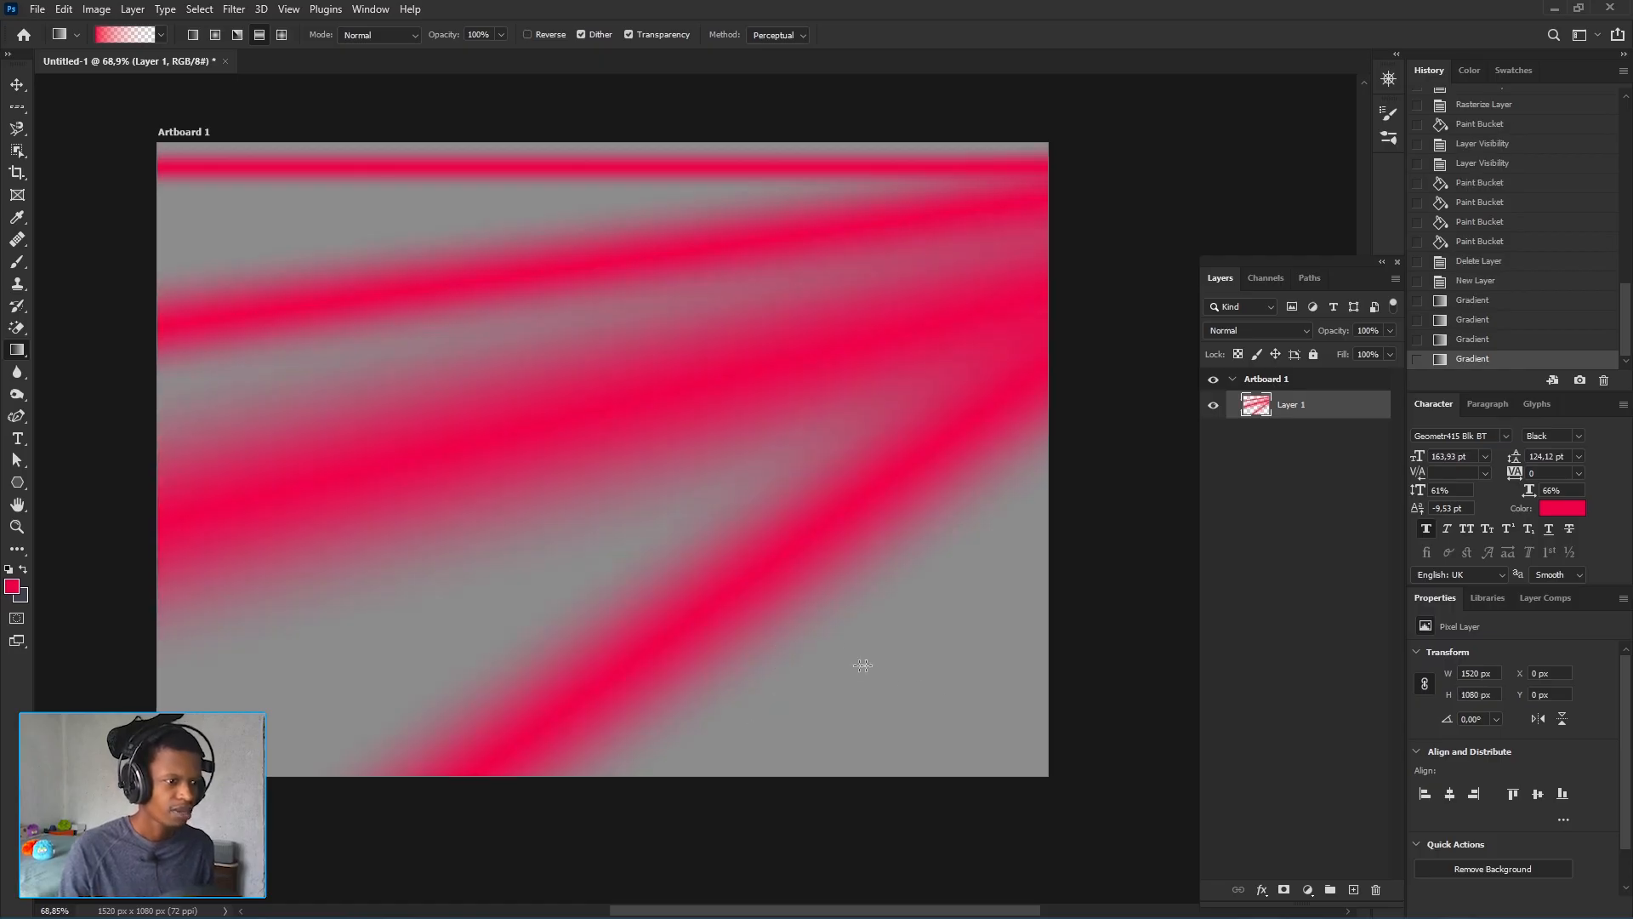
{"action": "left_click_drag", "start_coordinate": [860, 662], "coordinate": [1054, 761]}
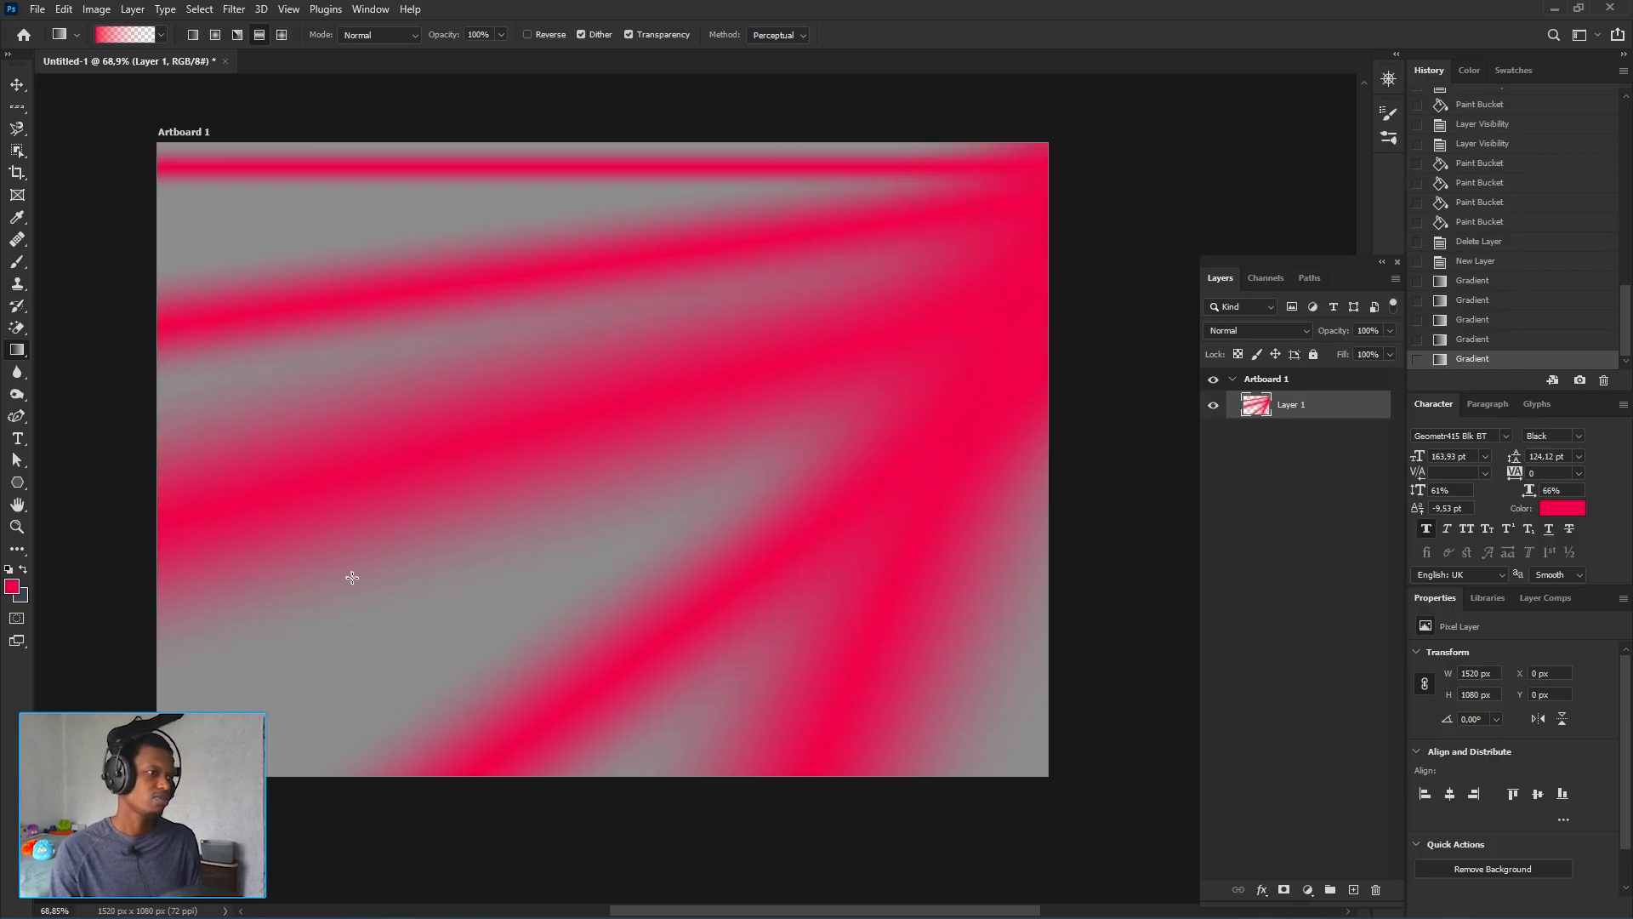
{"action": "key", "text": "ctrl+z"}
{"action": "key", "text": "ctrl+z"}
{"action": "key", "text": "ctrl+z"}
{"action": "key", "text": "ctrl+z"}
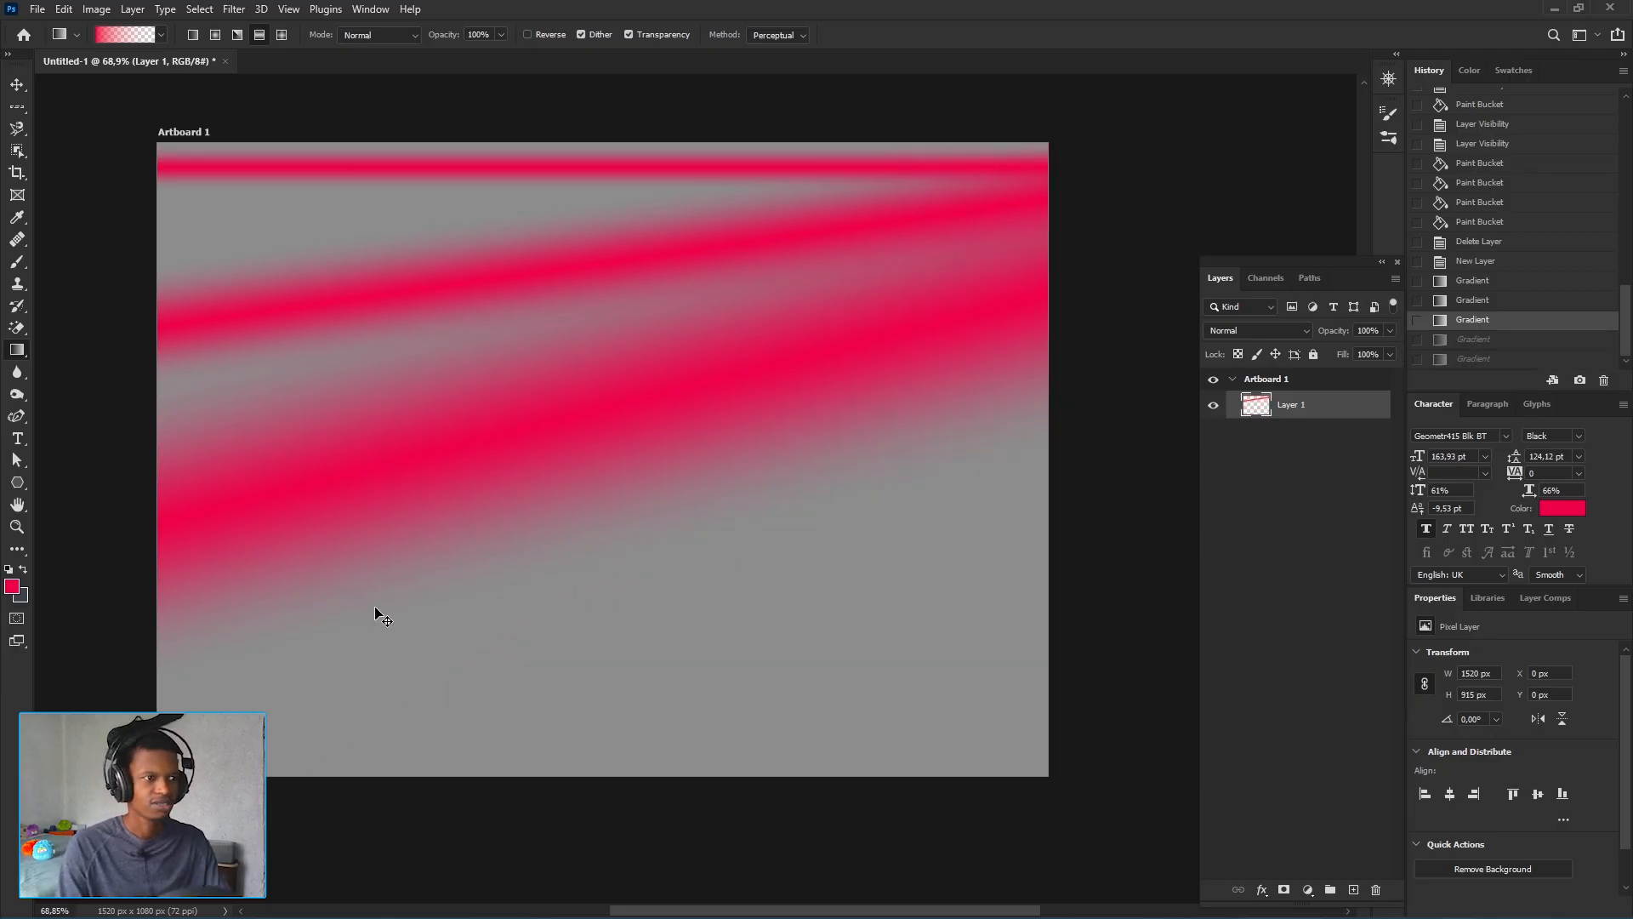
{"action": "key", "text": "ctrl+z"}
- Try three horizontal reflected bands stacked down the artboard plus a thin slanted one across the upper part, and undo them all
{"action": "left_click_drag", "start_coordinate": [615, 185], "coordinate": [620, 384]}
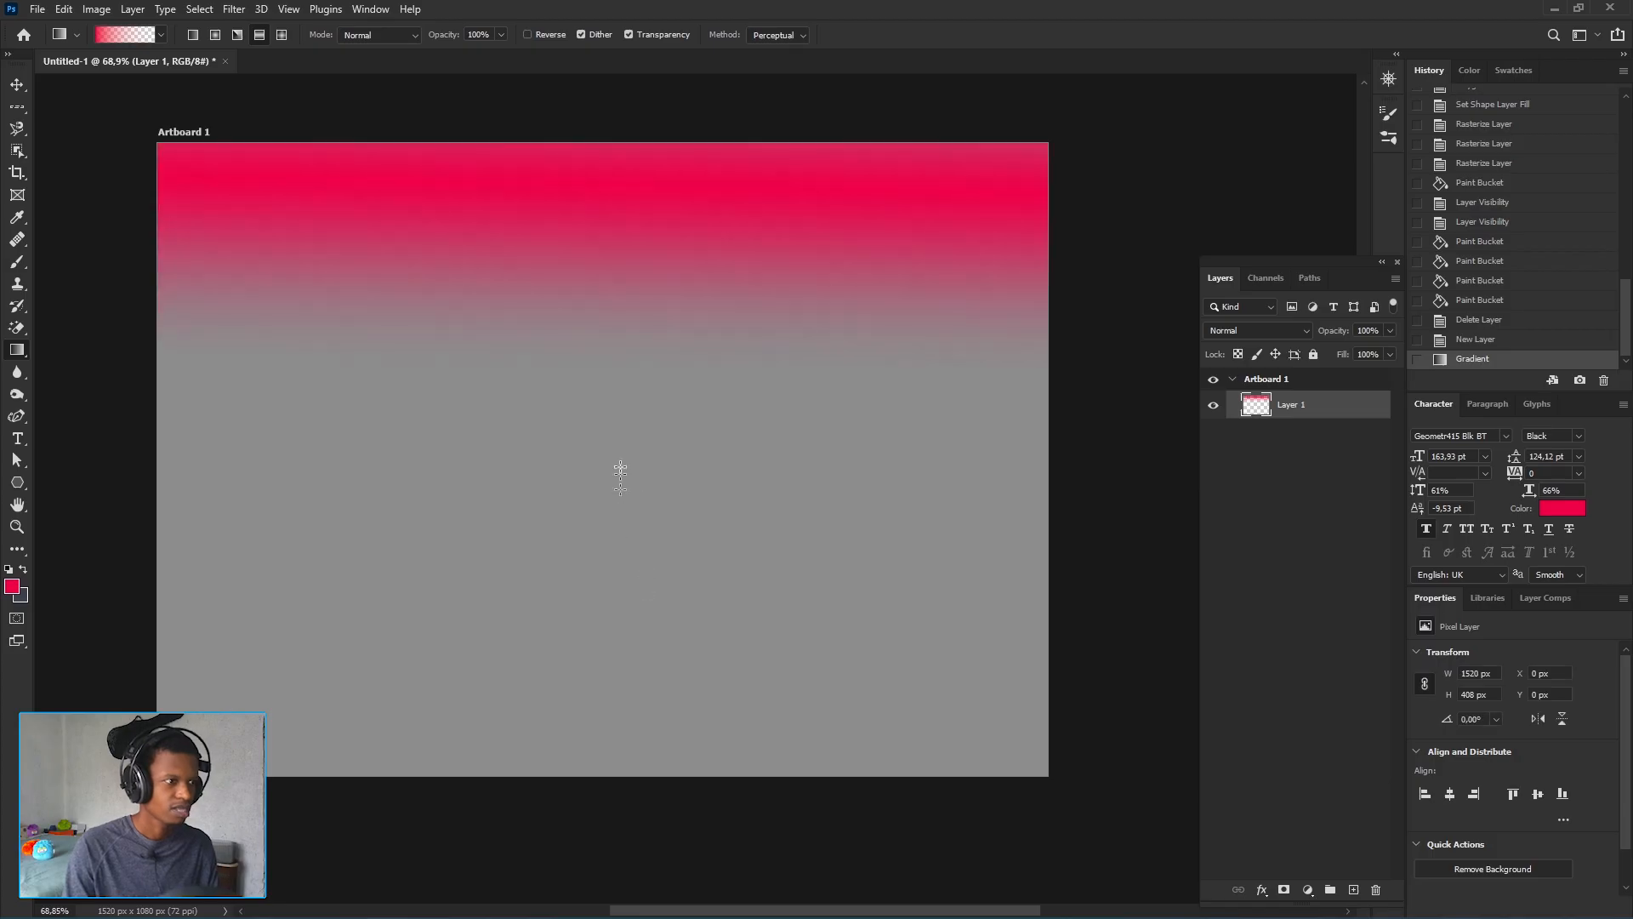
{"action": "left_click_drag", "start_coordinate": [621, 449], "coordinate": [607, 857]}
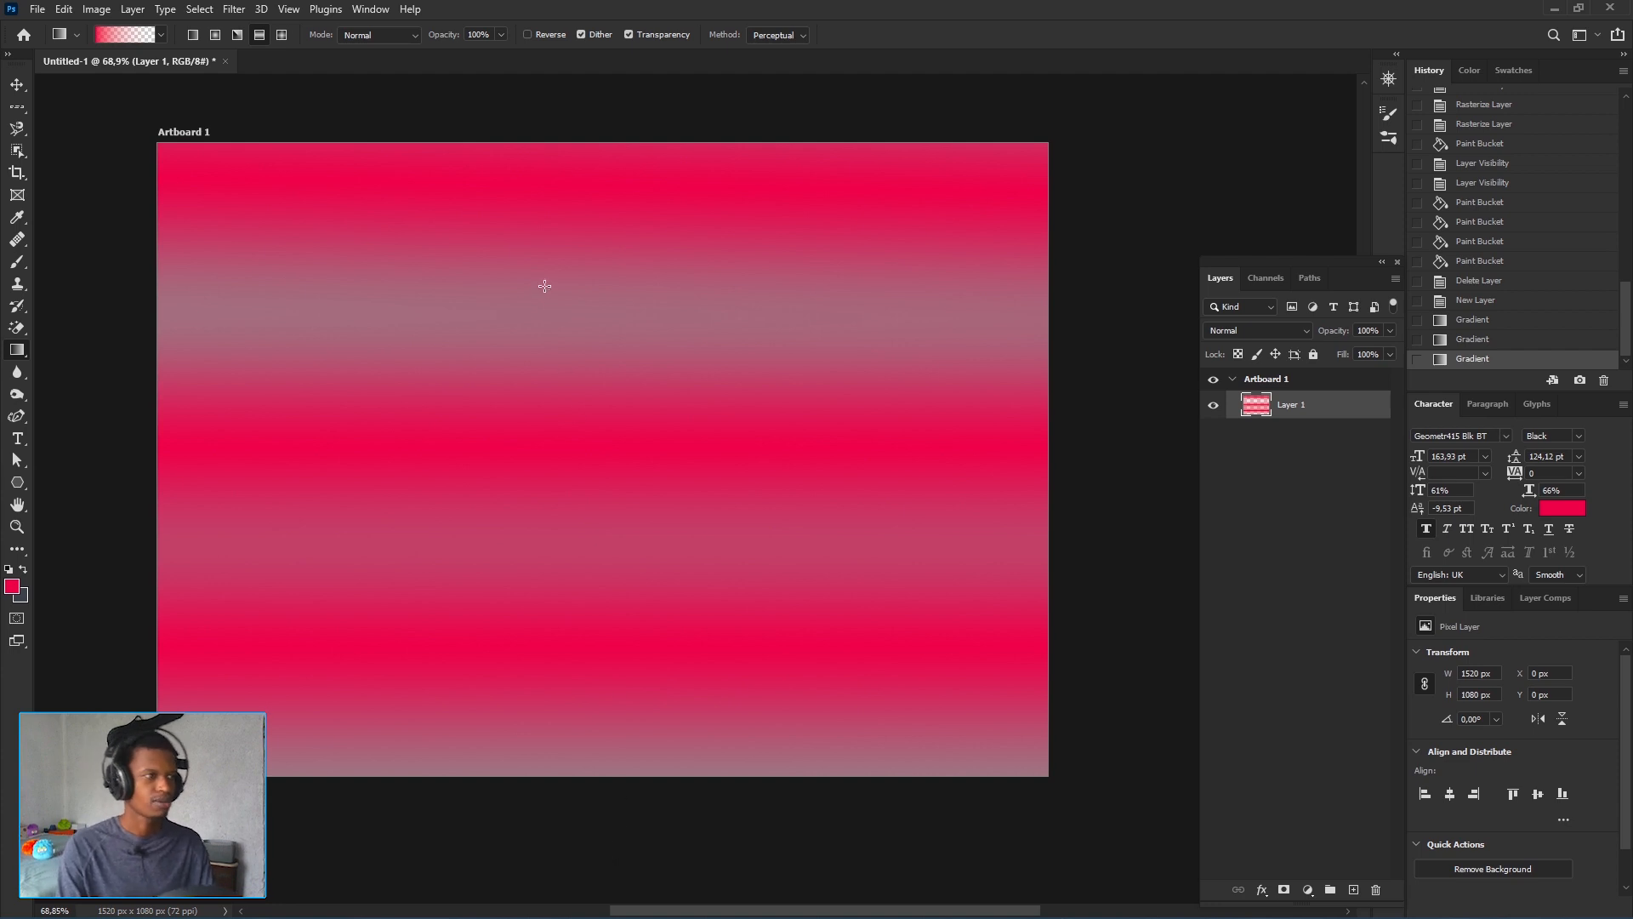
{"action": "left_click_drag", "start_coordinate": [542, 282], "coordinate": [534, 405]}
{"action": "key", "text": "ctrl+z"}
{"action": "key", "text": "ctrl+z"}
{"action": "key", "text": "ctrl+z"}
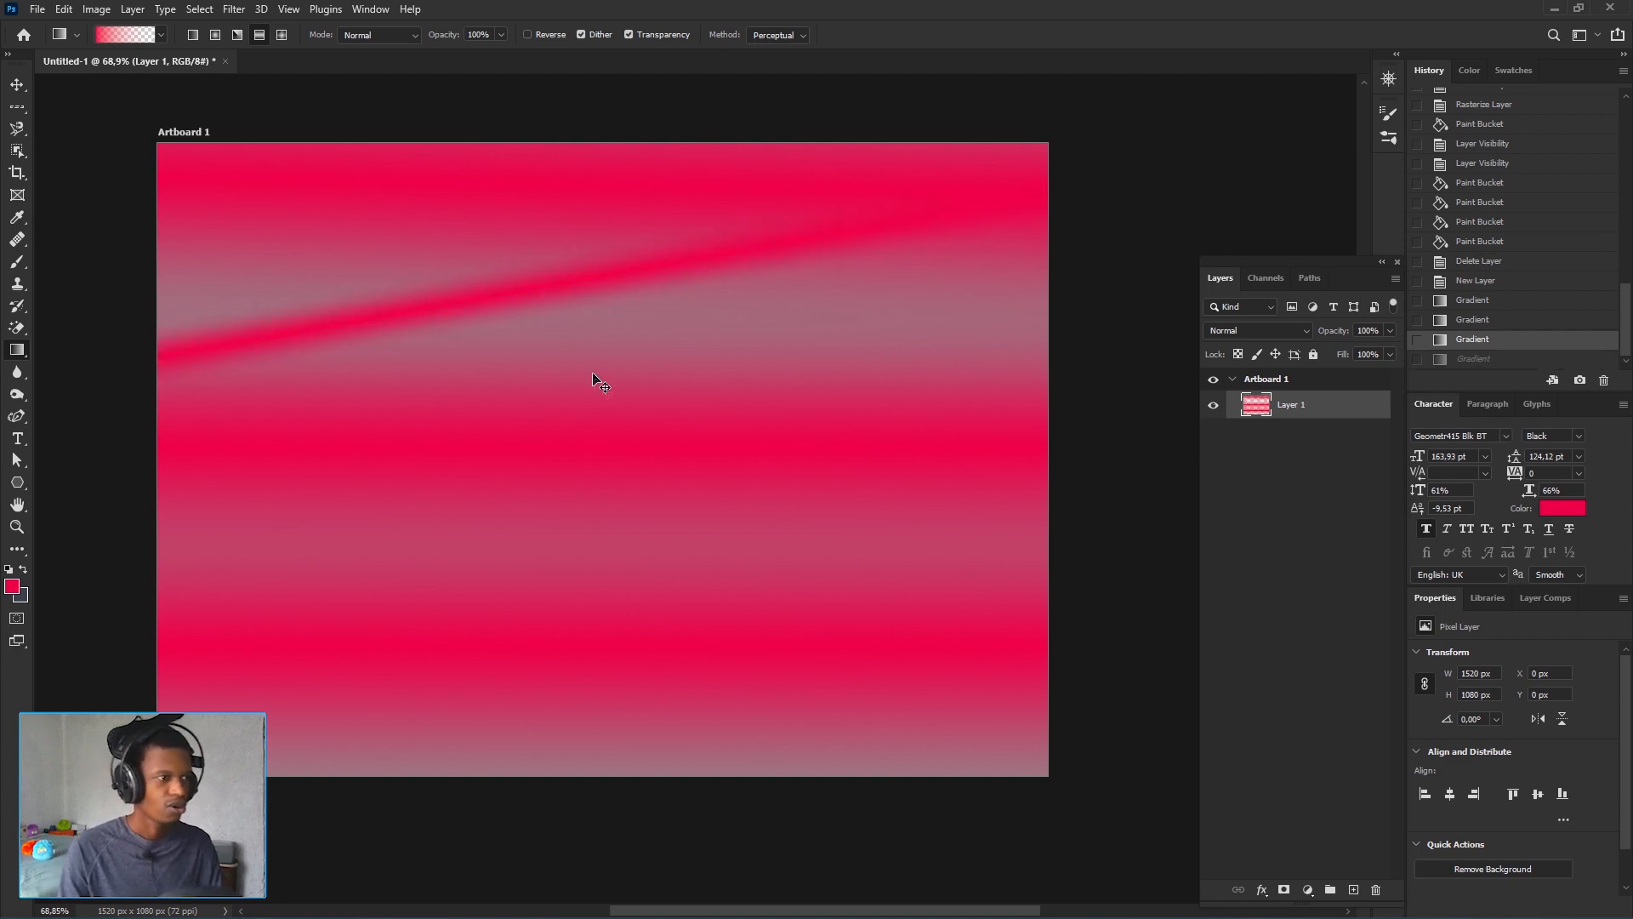
{"action": "key", "text": "ctrl+z"}
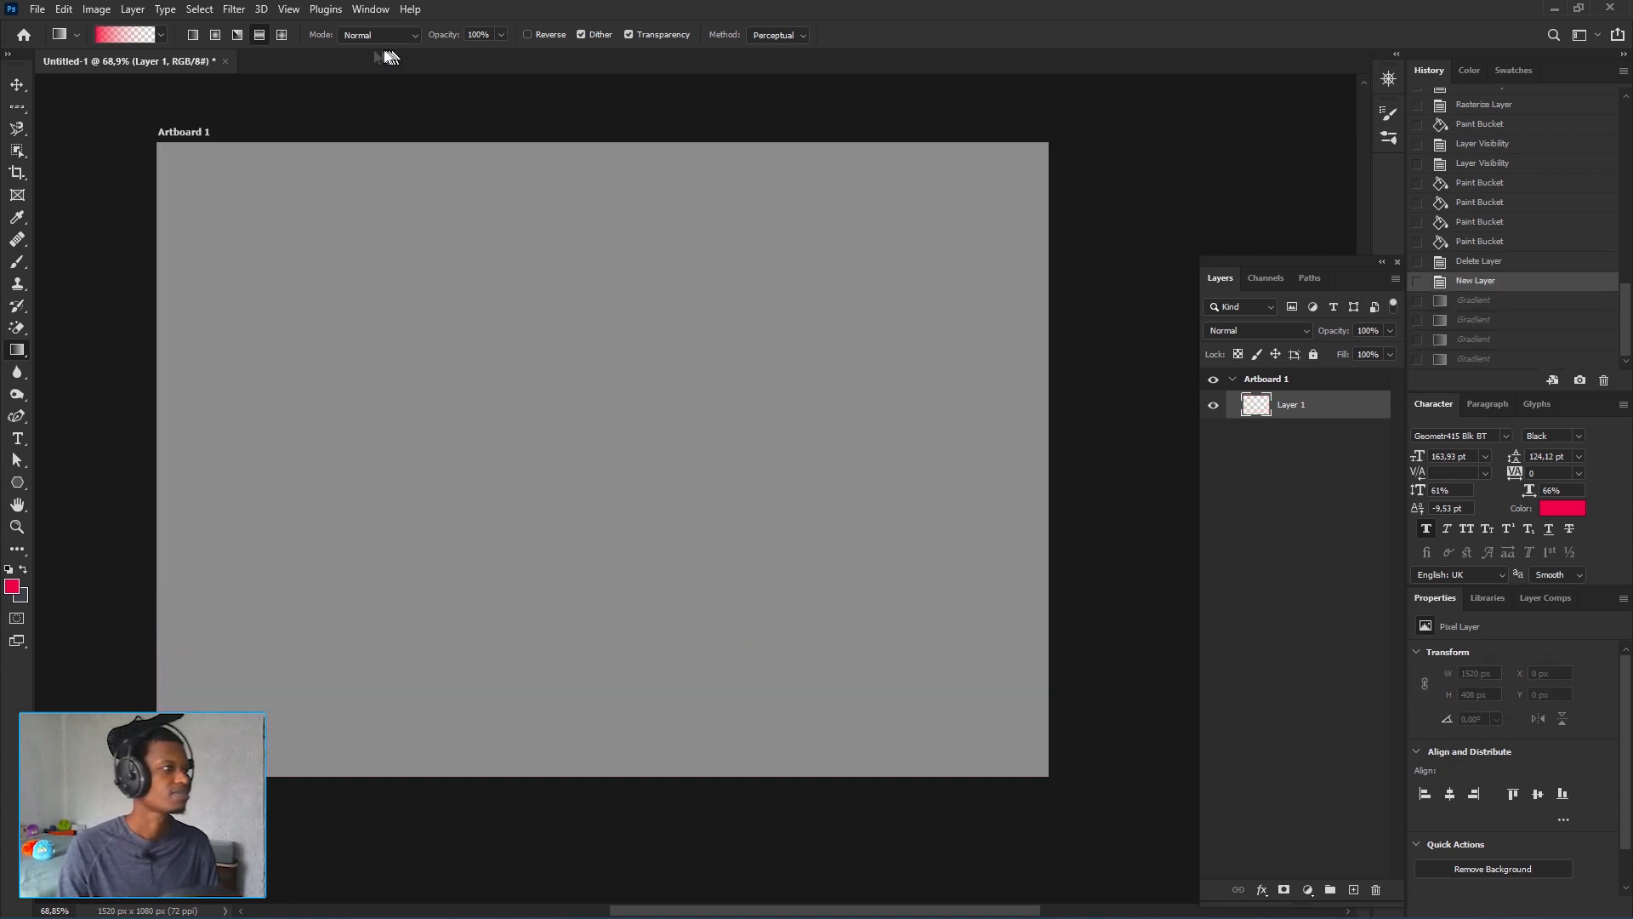
- Switch to the diamond gradient type, try one small and two larger red diamonds around the artboard's centre, and undo them
{"action": "left_click", "coordinate": [281, 35]}
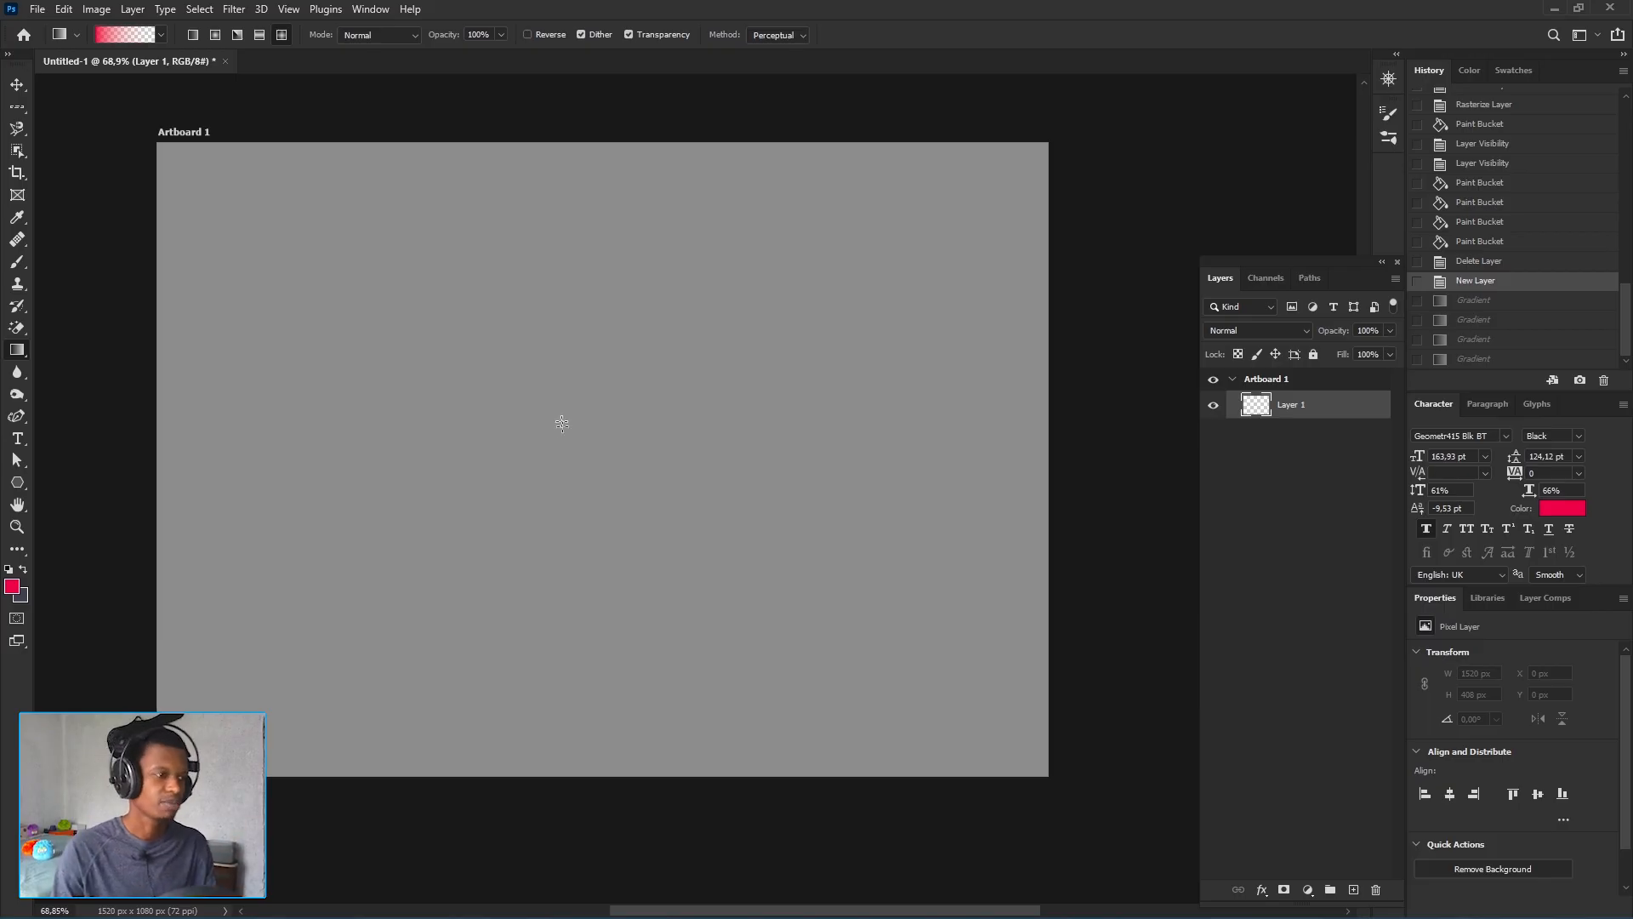
{"action": "left_click_drag", "start_coordinate": [534, 372], "coordinate": [606, 413]}
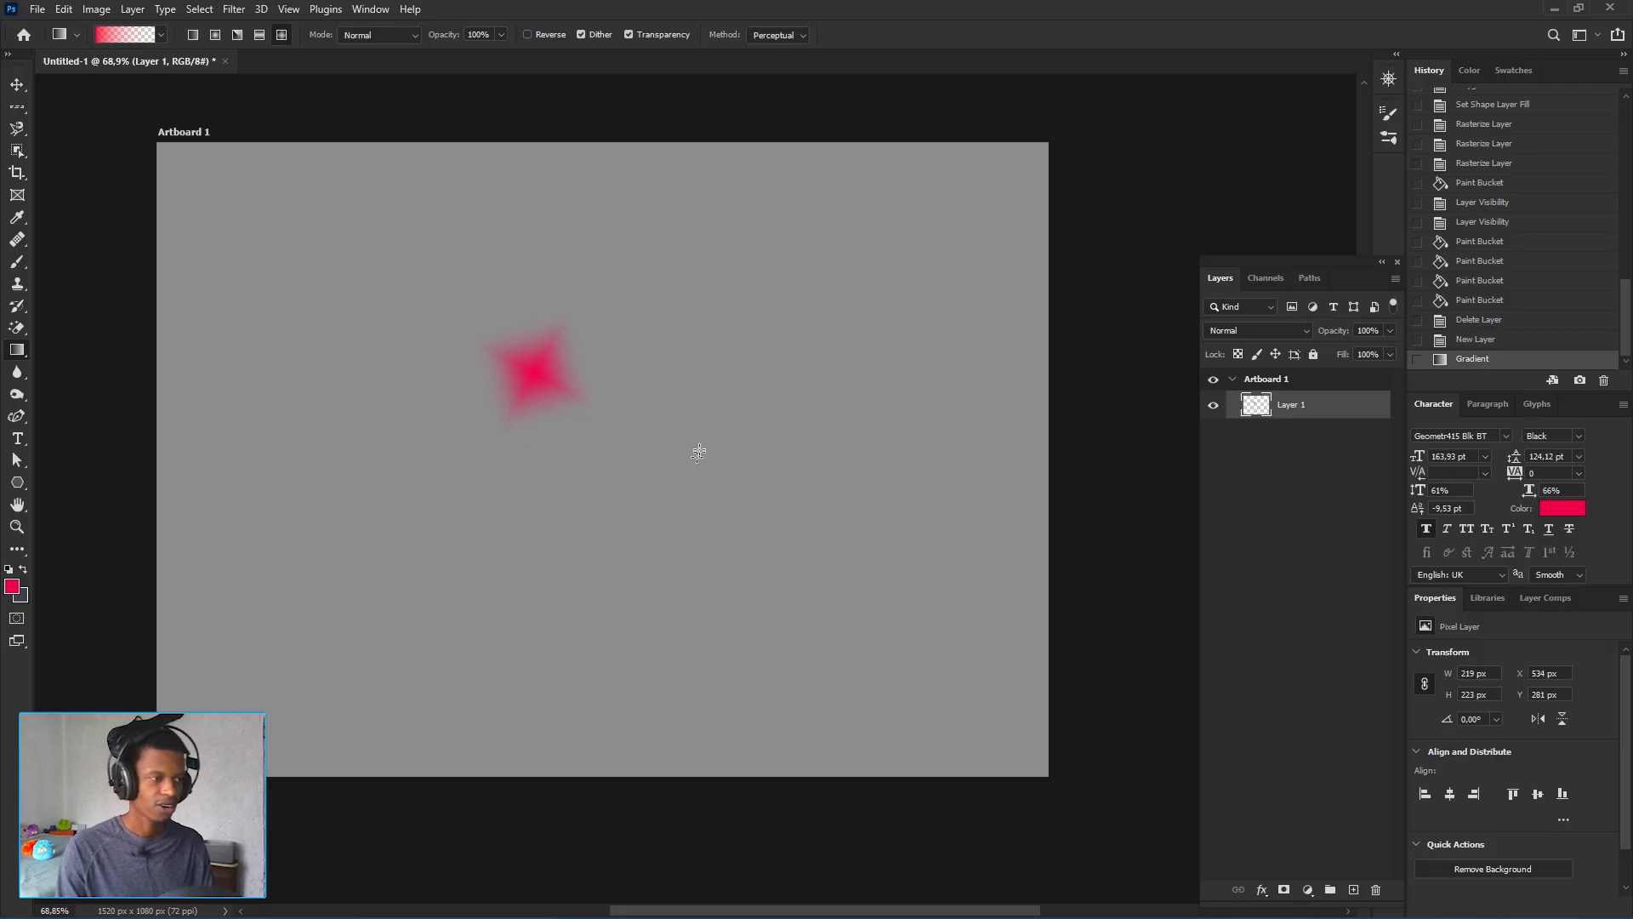
{"action": "left_click_drag", "start_coordinate": [669, 331], "coordinate": [862, 508]}
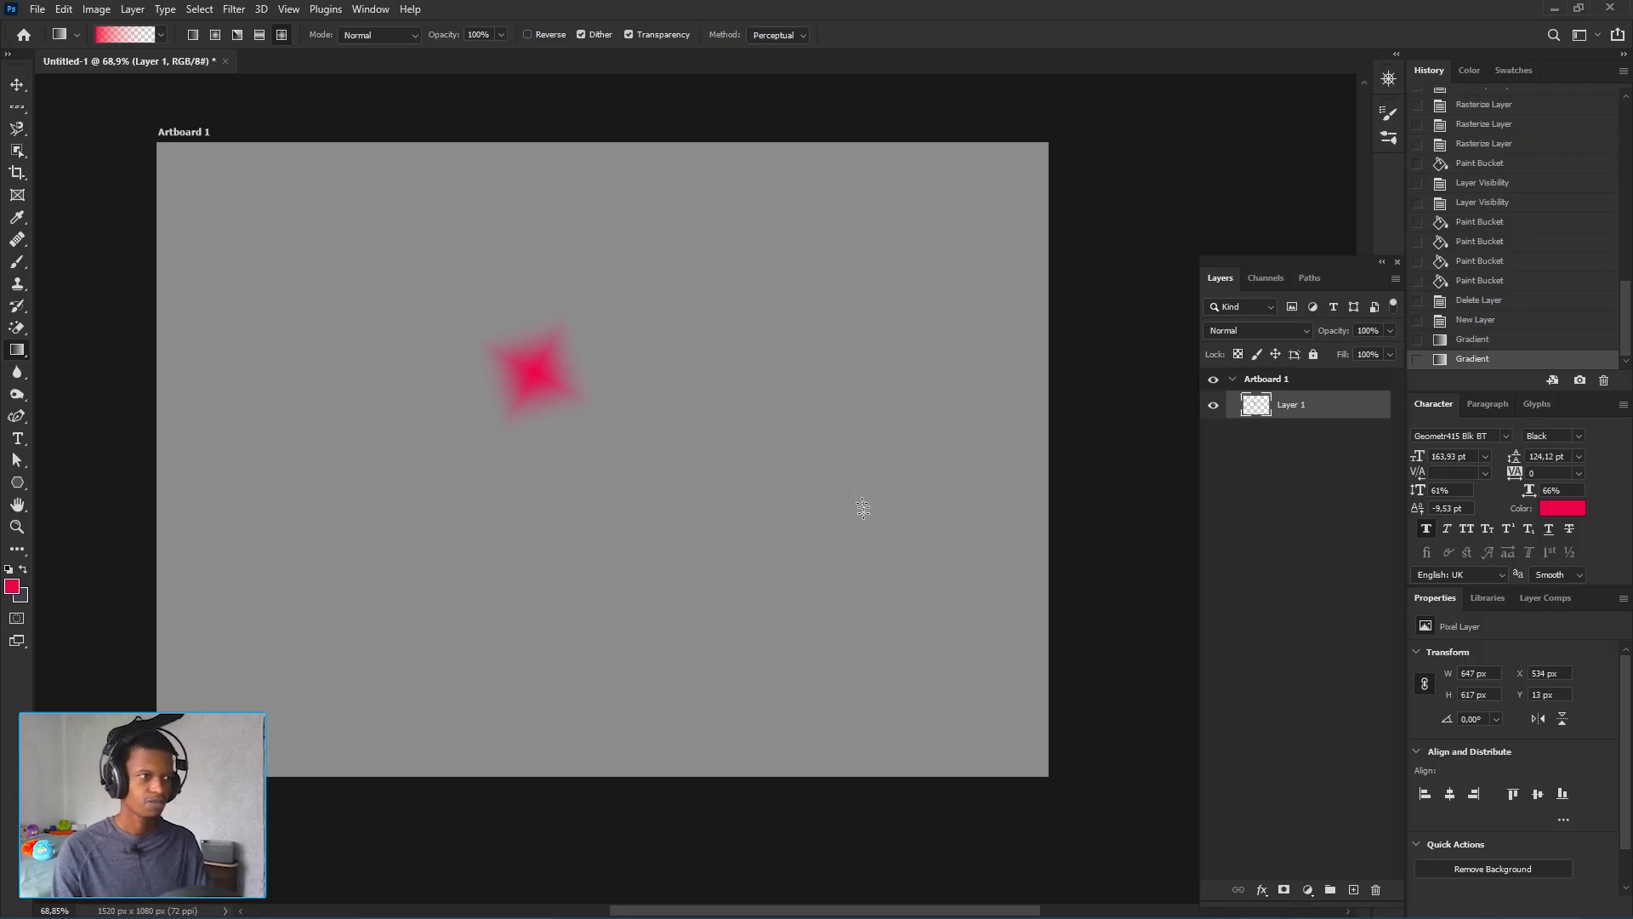
{"action": "left_click_drag", "start_coordinate": [565, 594], "coordinate": [841, 658]}
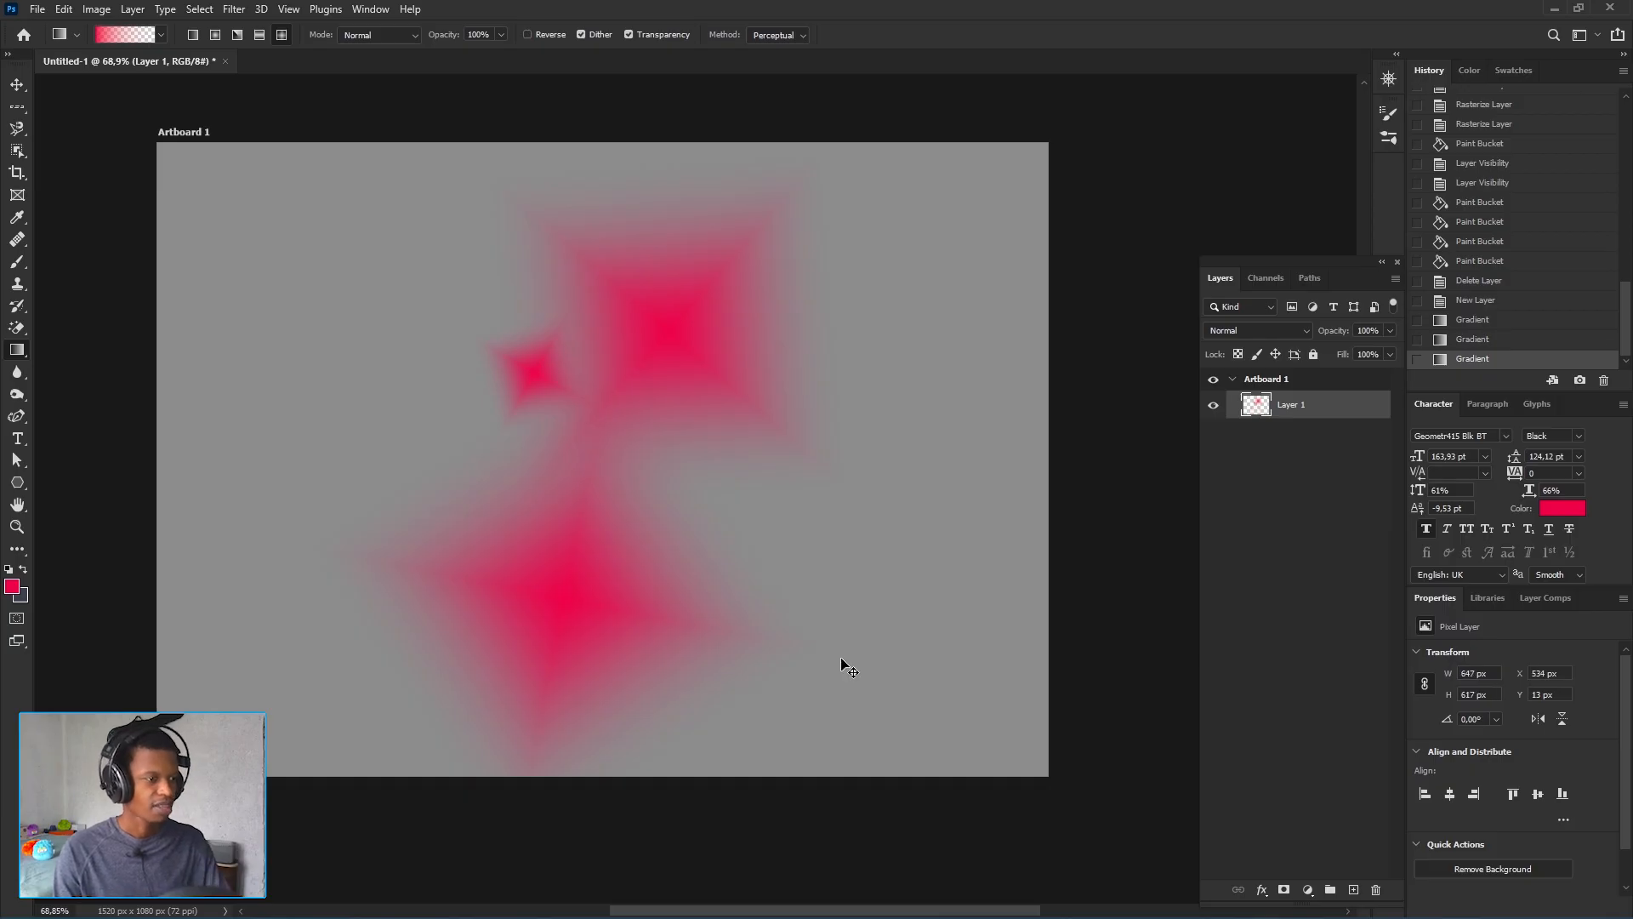
{"action": "key", "text": "ctrl+z"}
{"action": "key", "text": "ctrl+z"}
{"action": "key", "text": "ctrl+z"}
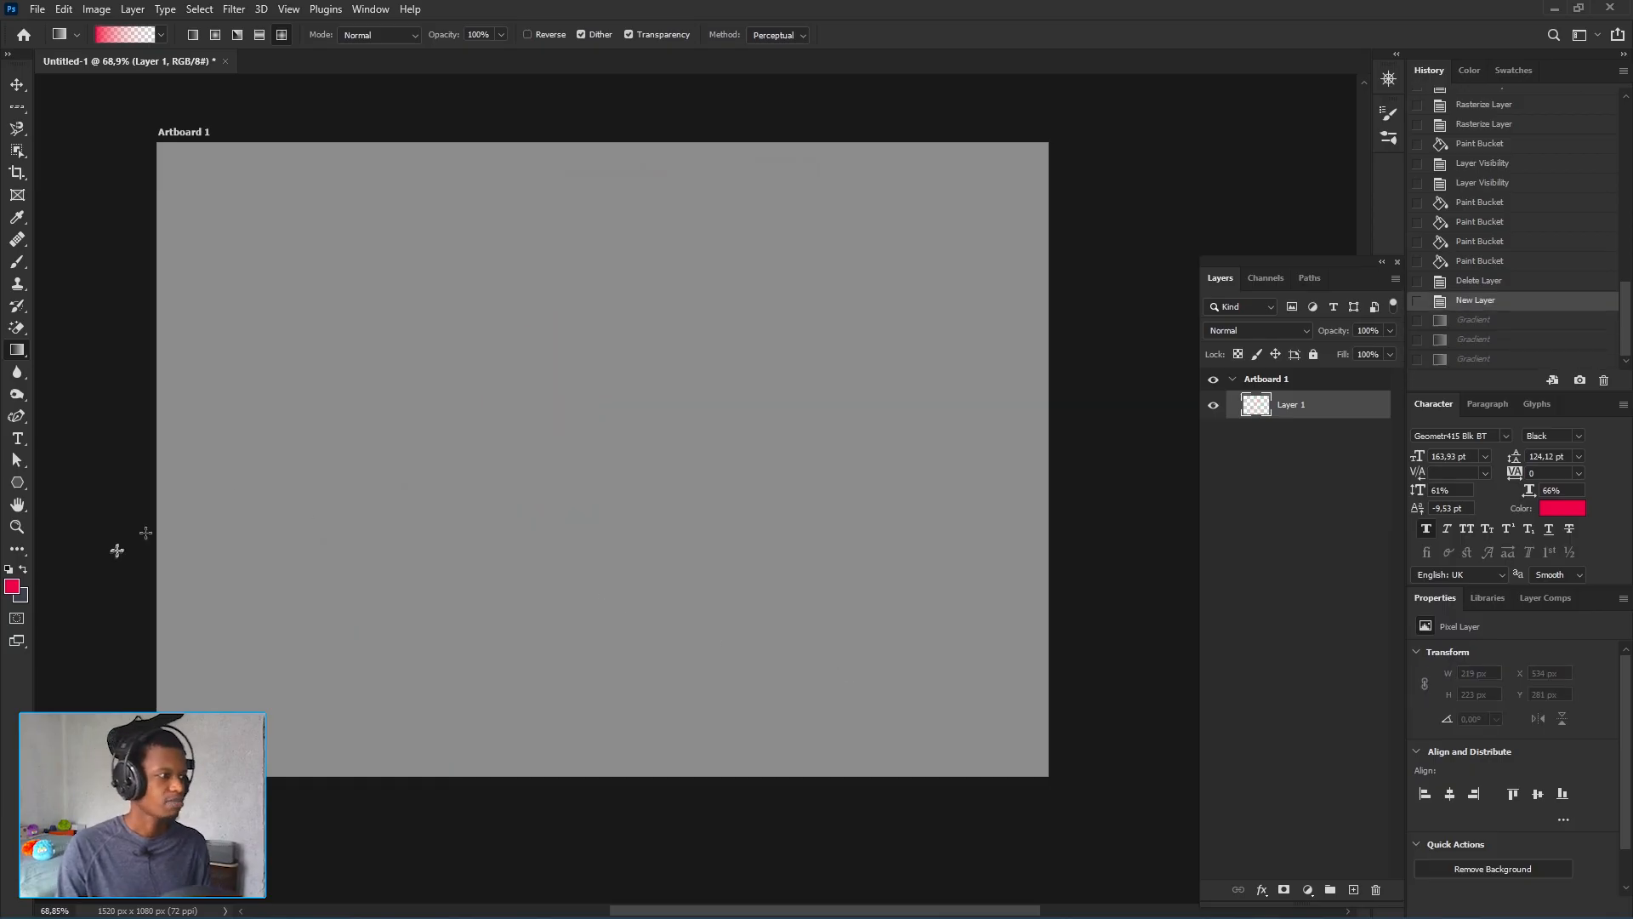
- Set the foreground colour to white (ffffff)
{"action": "left_click", "coordinate": [11, 586]}
{"action": "left_click_drag", "start_coordinate": [1230, 492], "coordinate": [1254, 502]}
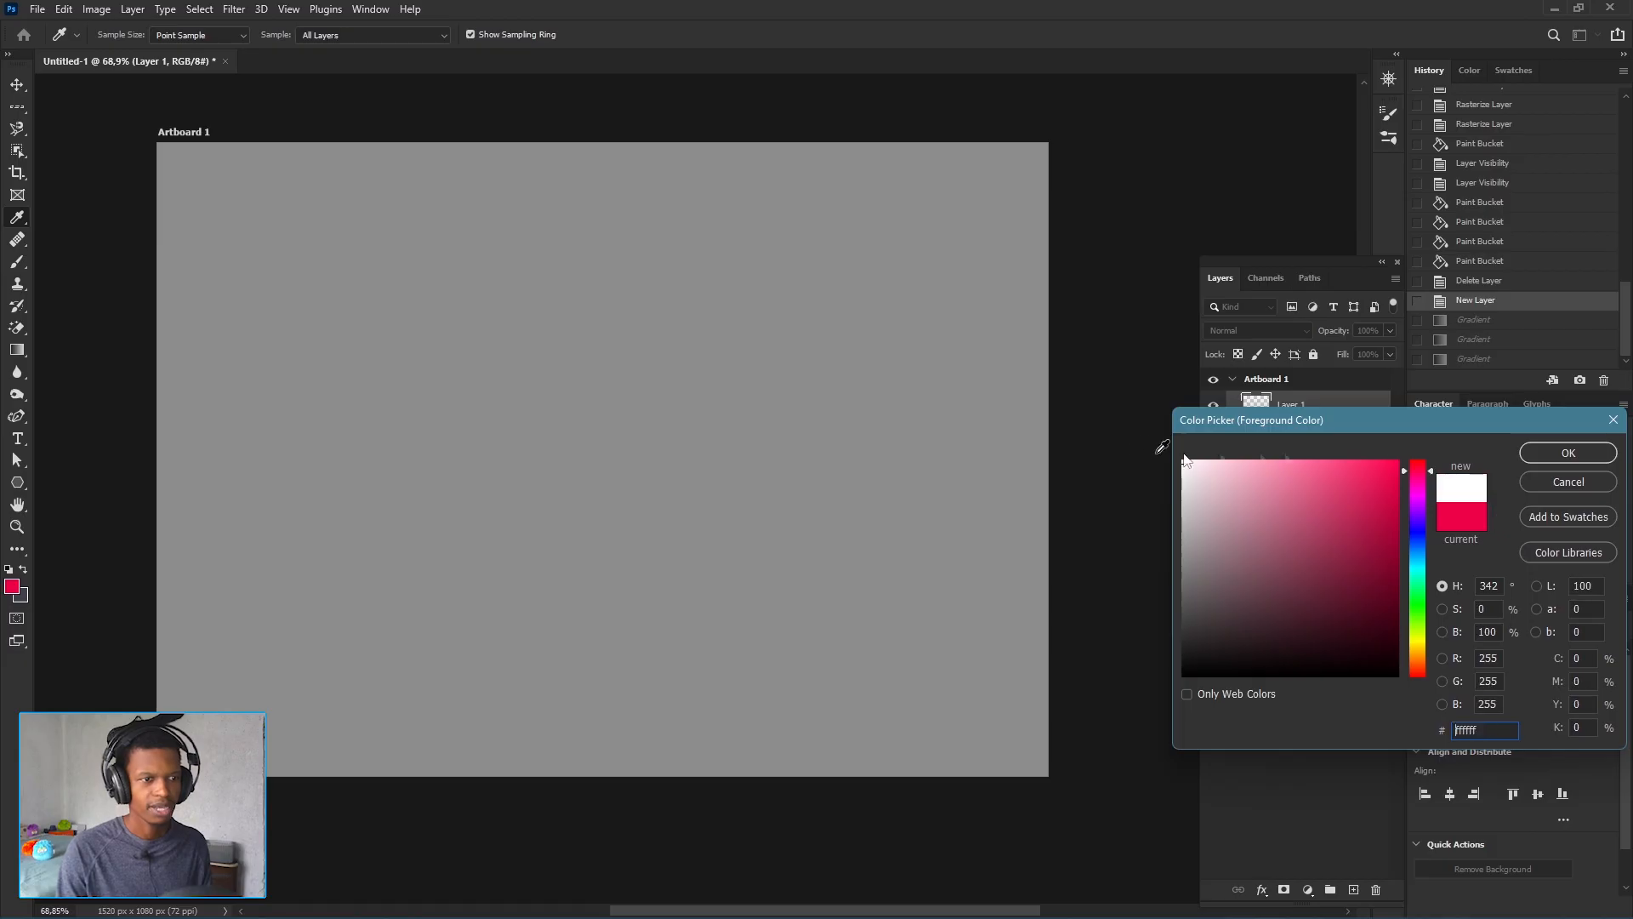
{"action": "left_click", "coordinate": [1540, 450]}
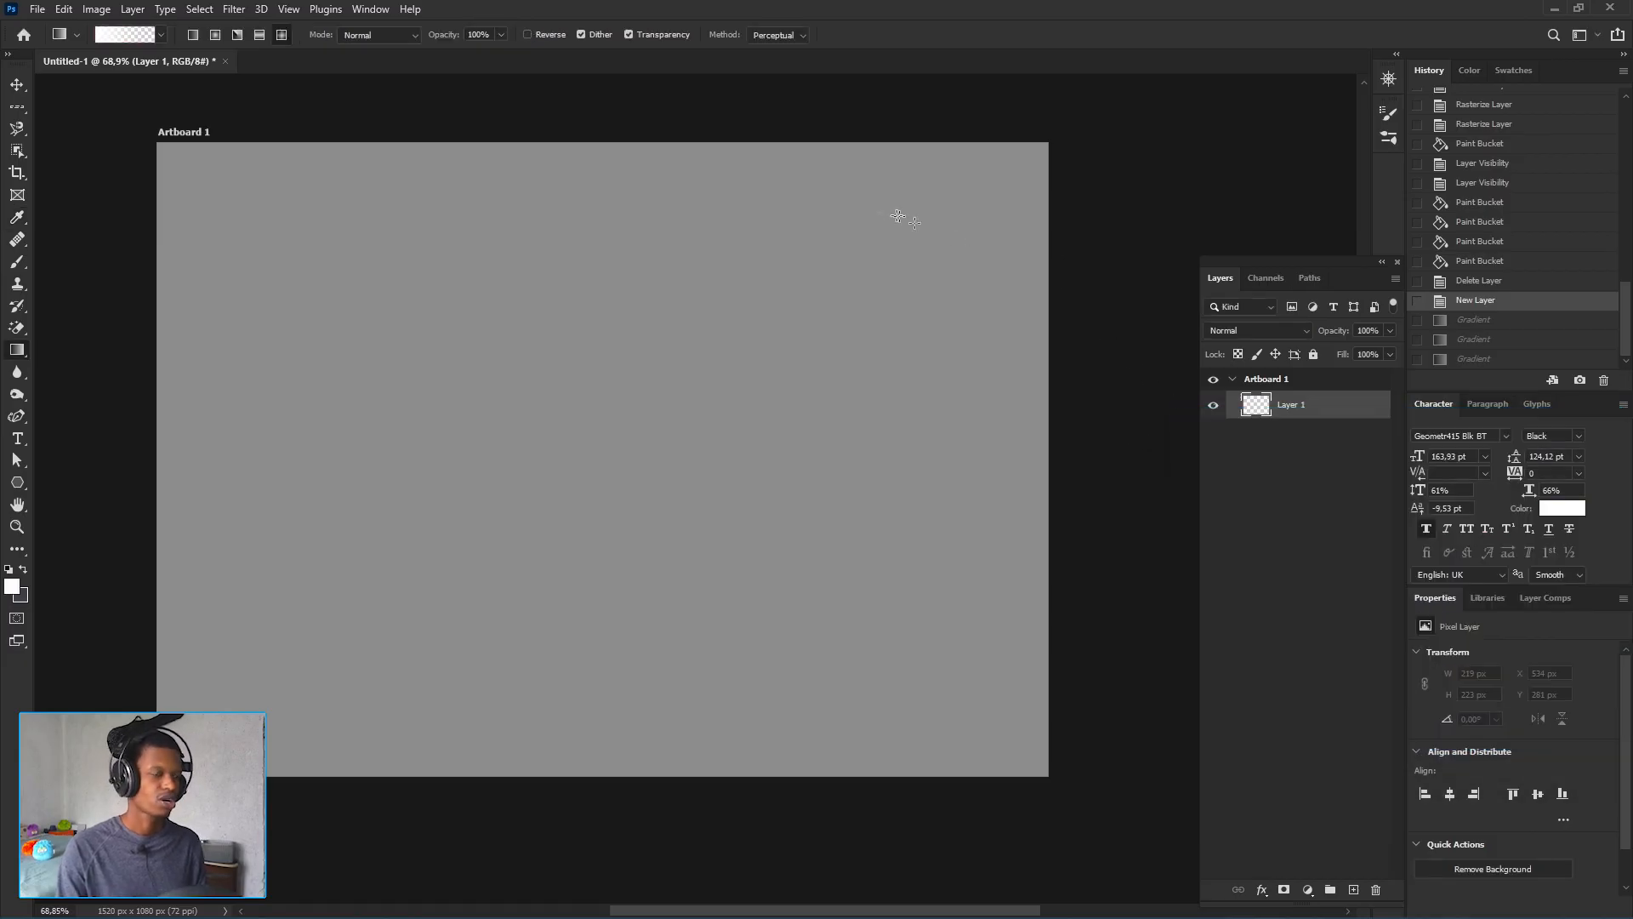
- Try six white diamond gradients of varied sizes as sparkles across the artboard's centre and upper-right area, and undo them all
{"action": "left_click_drag", "start_coordinate": [884, 256], "coordinate": [884, 257]}
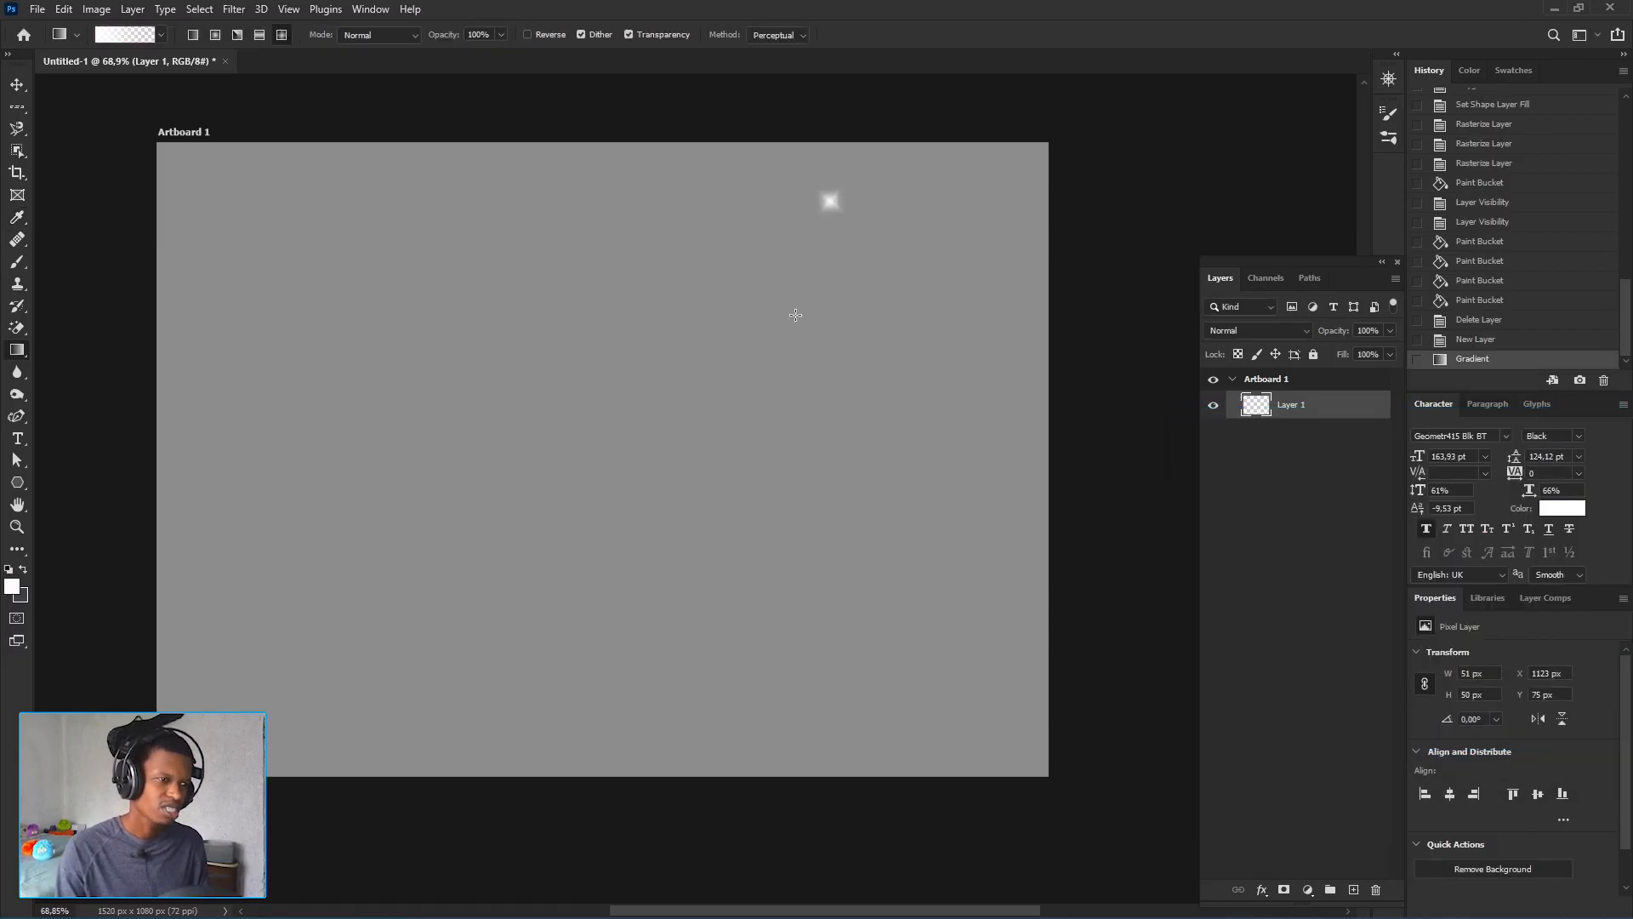
{"action": "left_click_drag", "start_coordinate": [796, 315], "coordinate": [798, 317]}
{"action": "left_click_drag", "start_coordinate": [878, 471], "coordinate": [878, 470]}
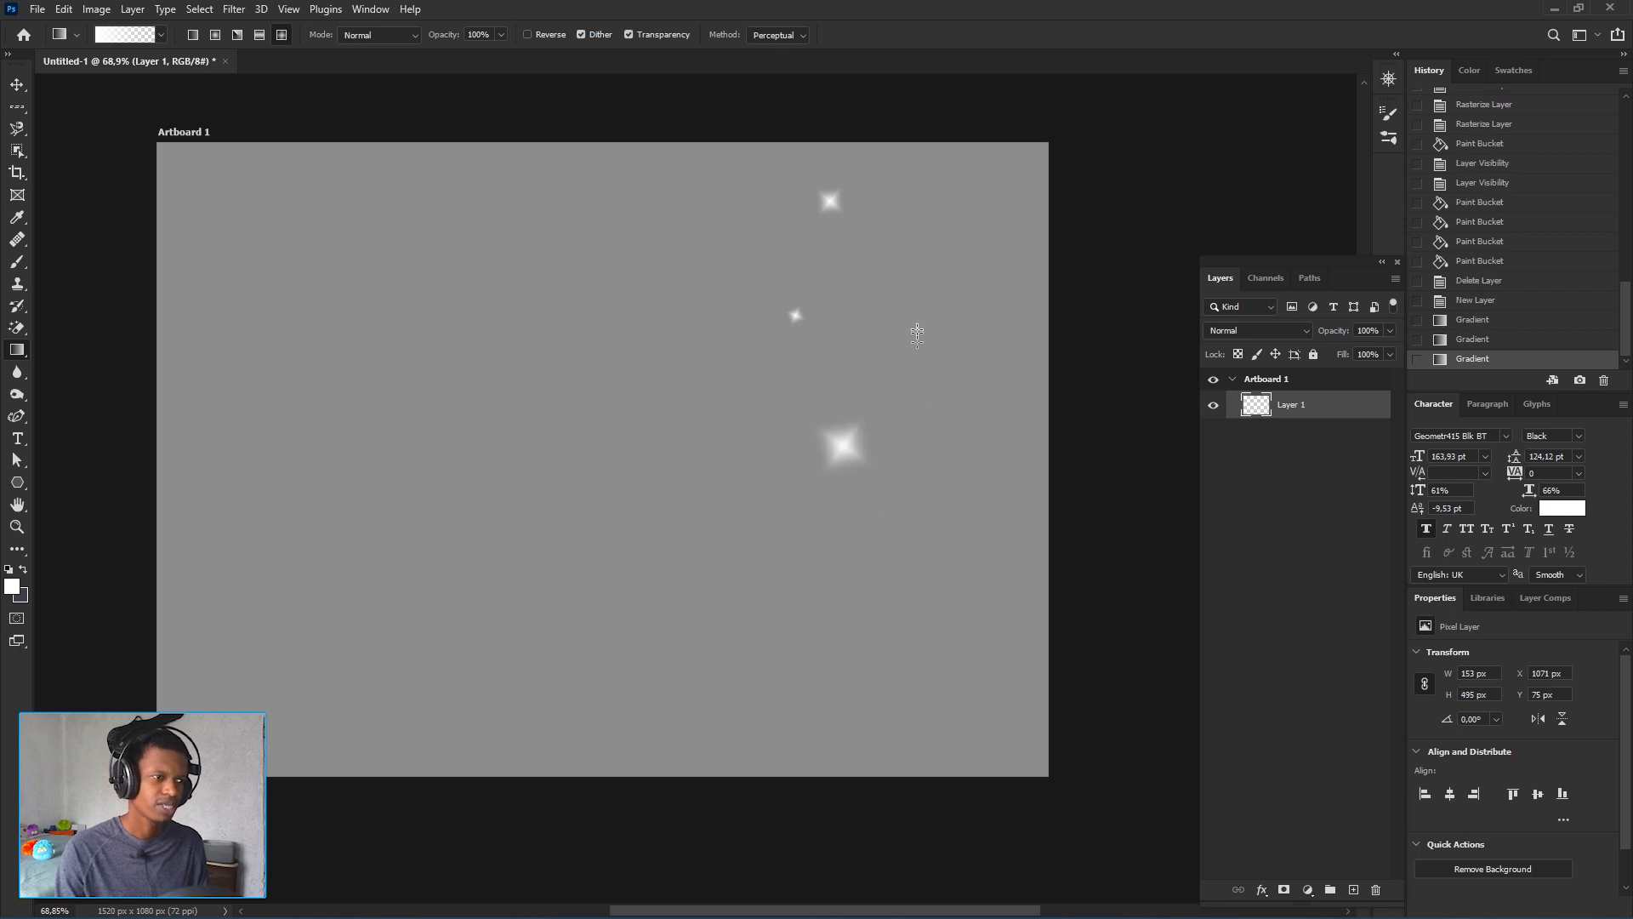
{"action": "left_click_drag", "start_coordinate": [882, 292], "coordinate": [920, 337]}
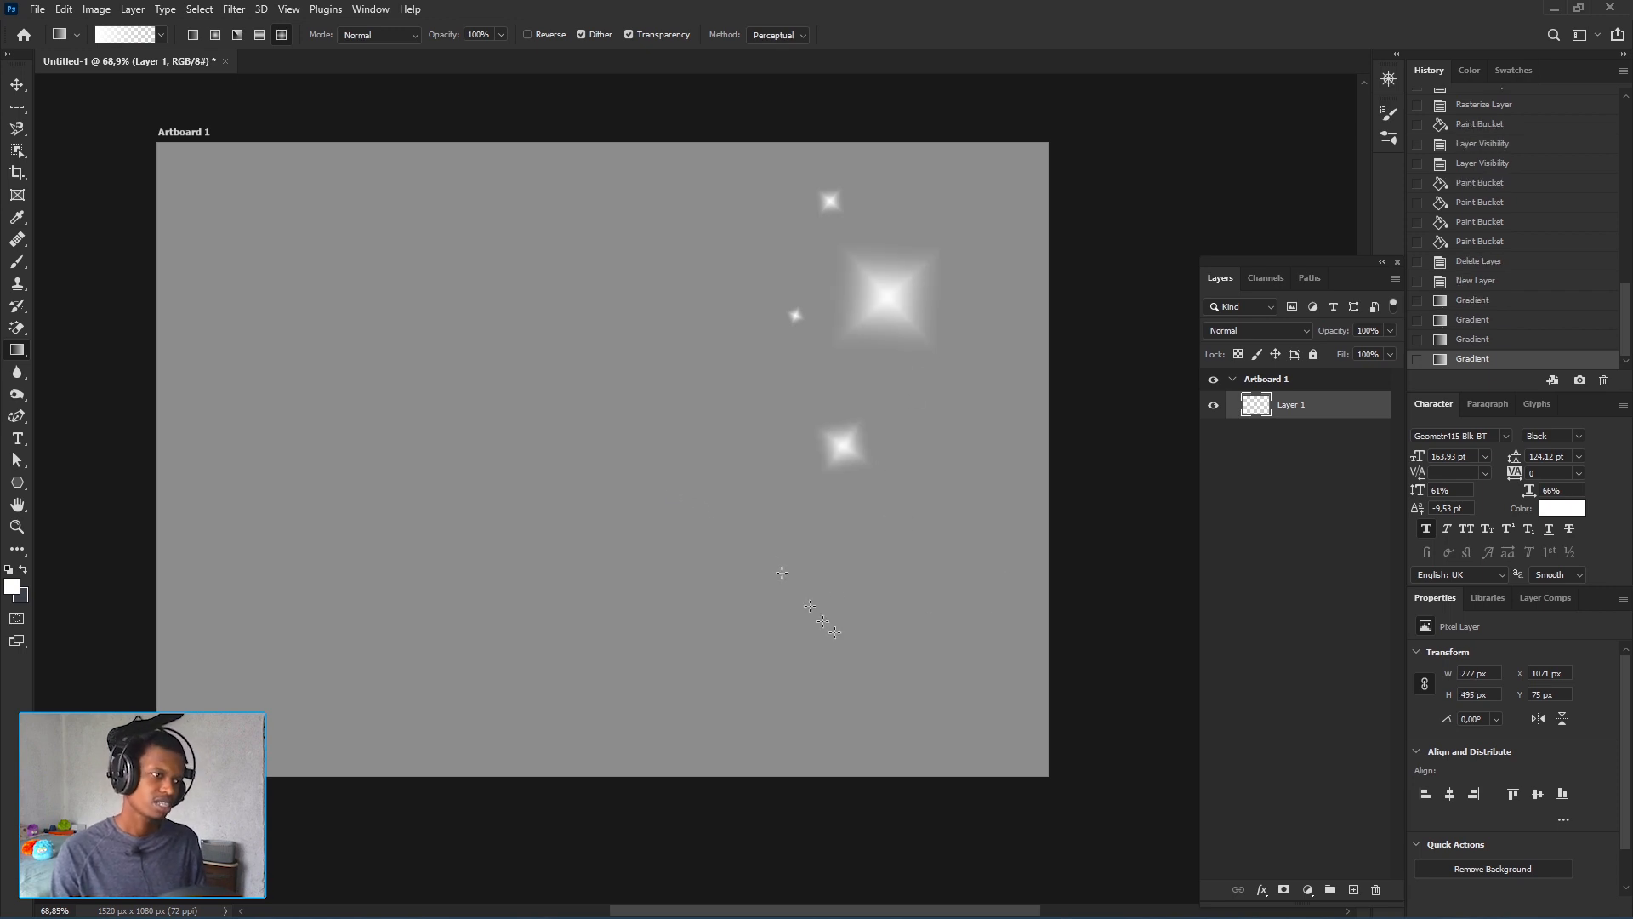
{"action": "left_click_drag", "start_coordinate": [674, 494], "coordinate": [699, 517]}
{"action": "left_click_drag", "start_coordinate": [810, 378], "coordinate": [809, 378]}
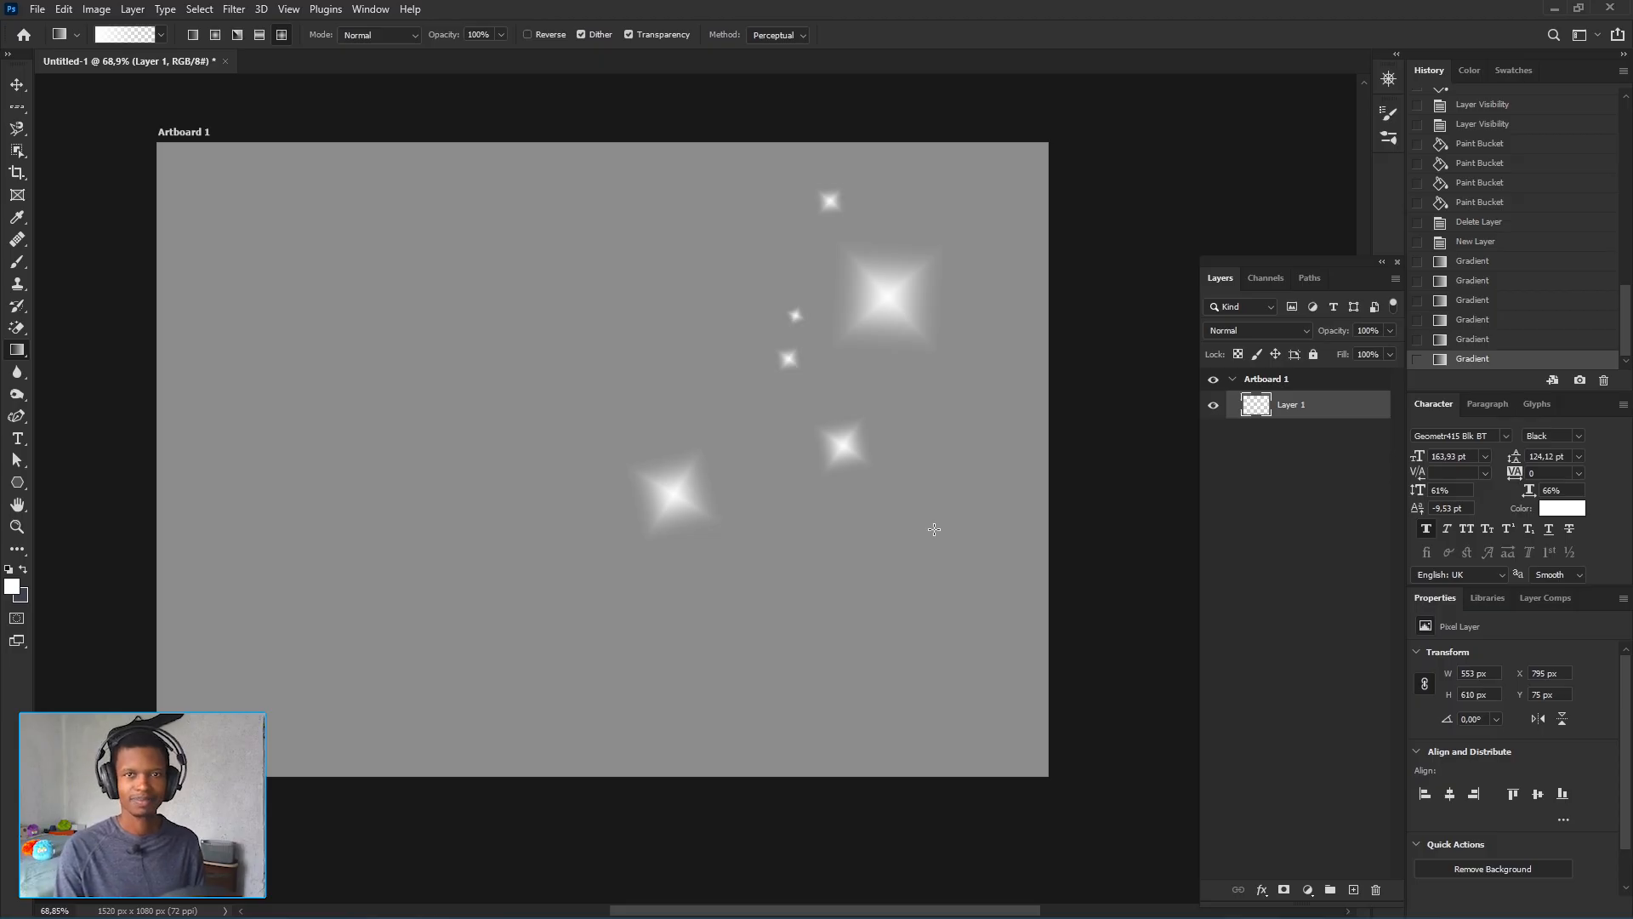
{"action": "key", "text": "ctrl+z"}
{"action": "key", "text": "ctrl+z"}
{"action": "key", "text": "ctrl+z"}
{"action": "key", "text": "ctrl+z"}
{"action": "key", "text": "ctrl+z"}
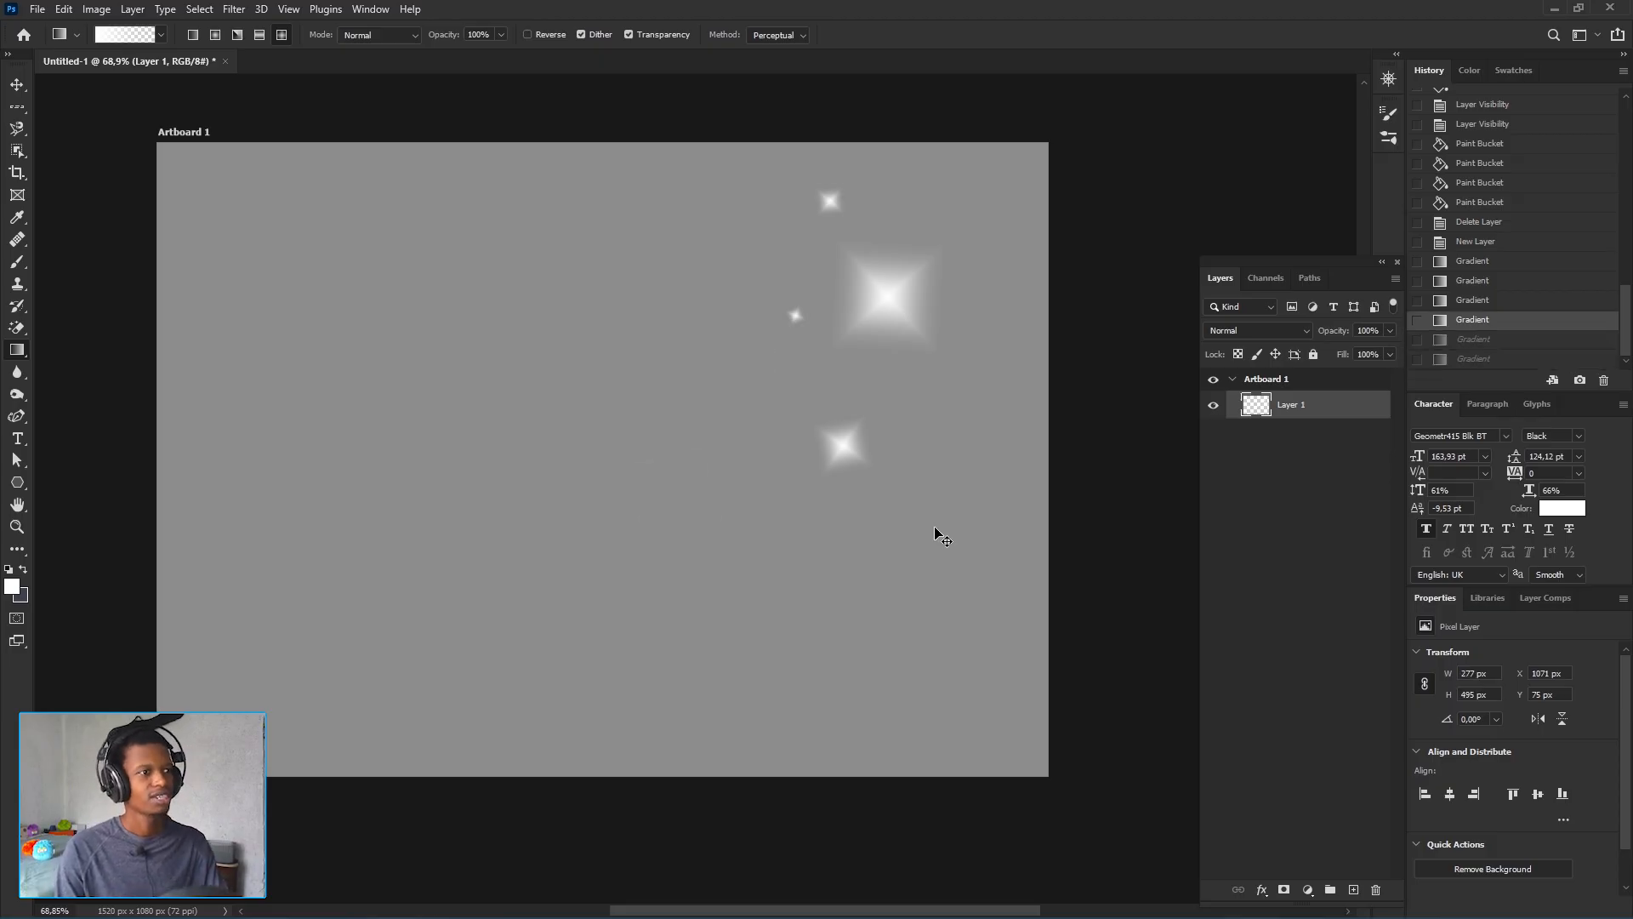
{"action": "key", "text": "ctrl+z"}
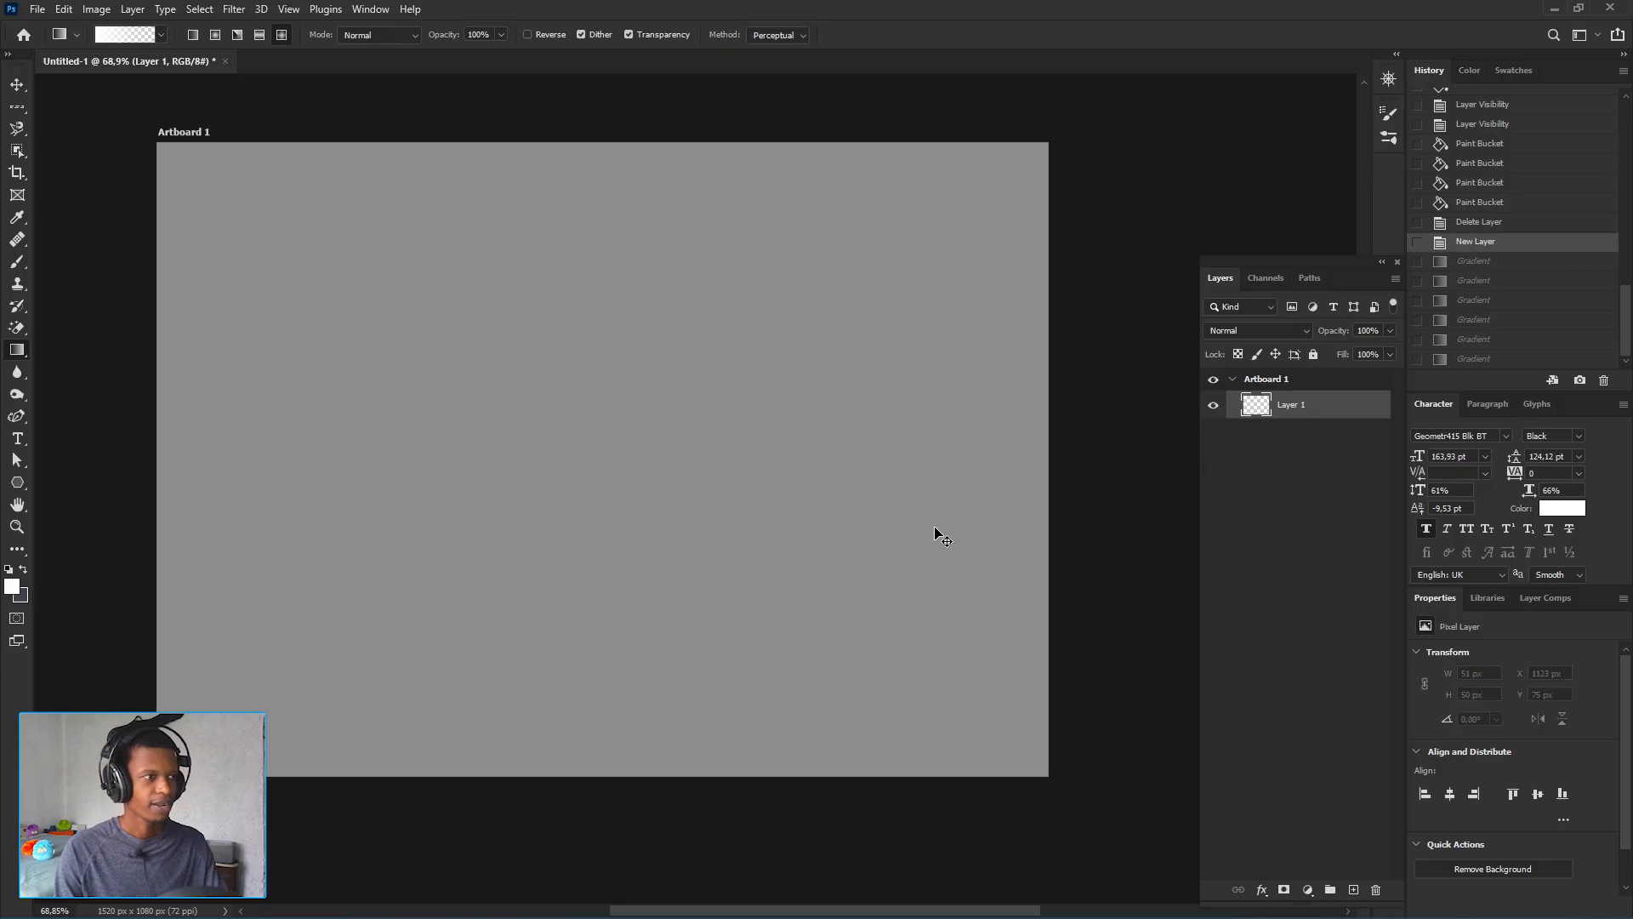
- Switch to the linear gradient type and try a white-to-transparent gradient running rightward across the artboard's left half
{"action": "left_click", "coordinate": [161, 36]}
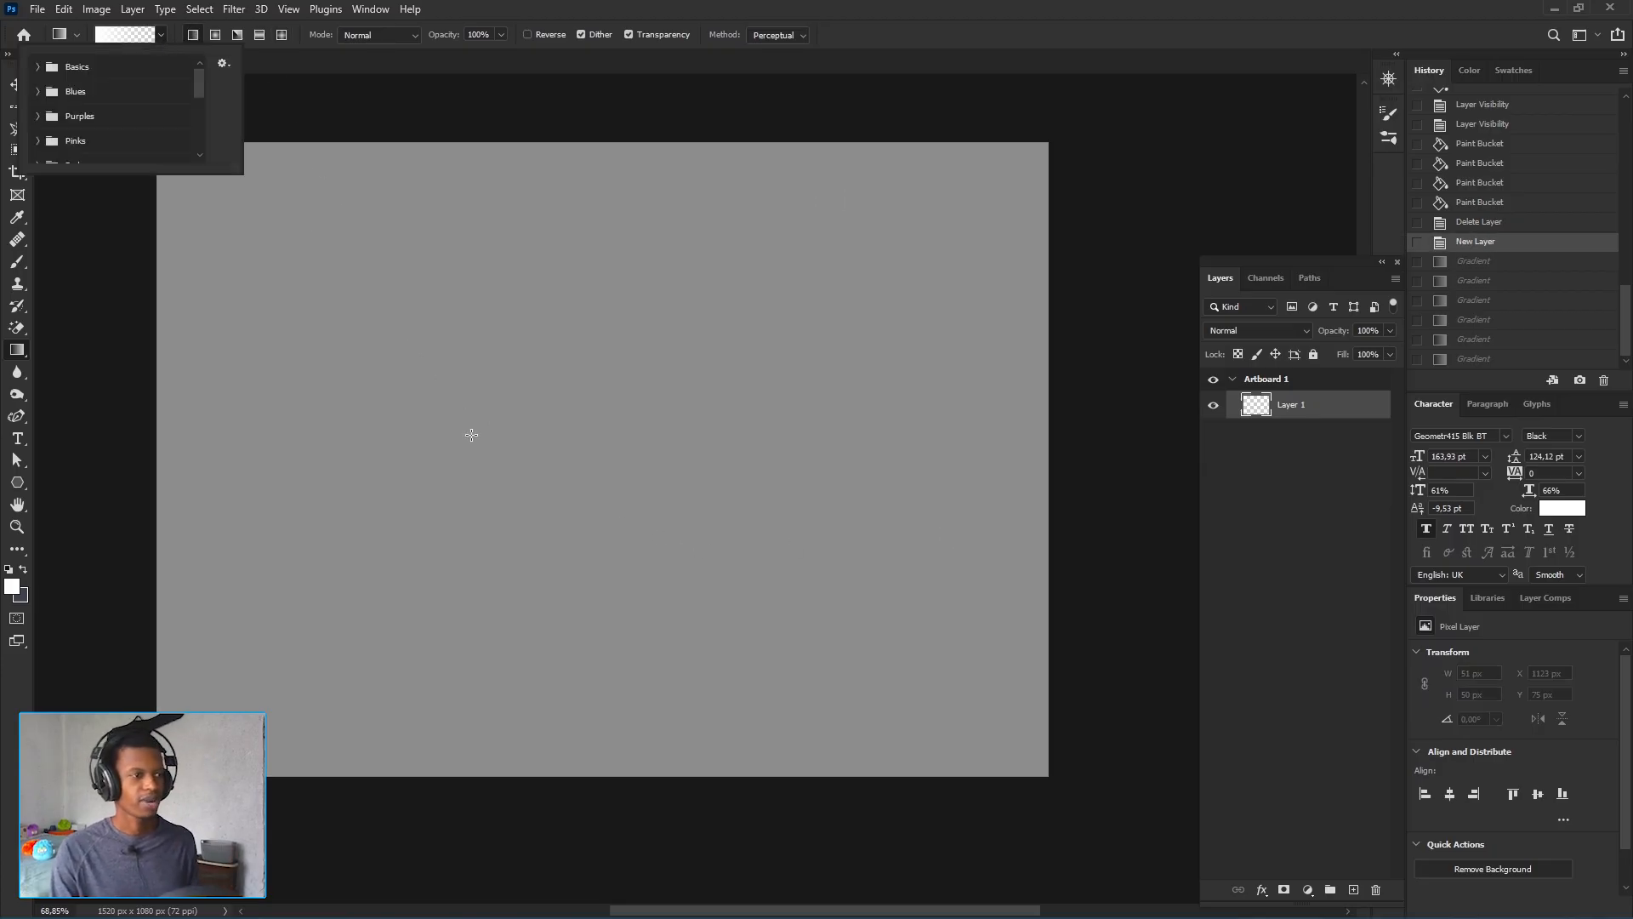
{"action": "left_click", "coordinate": [671, 4]}
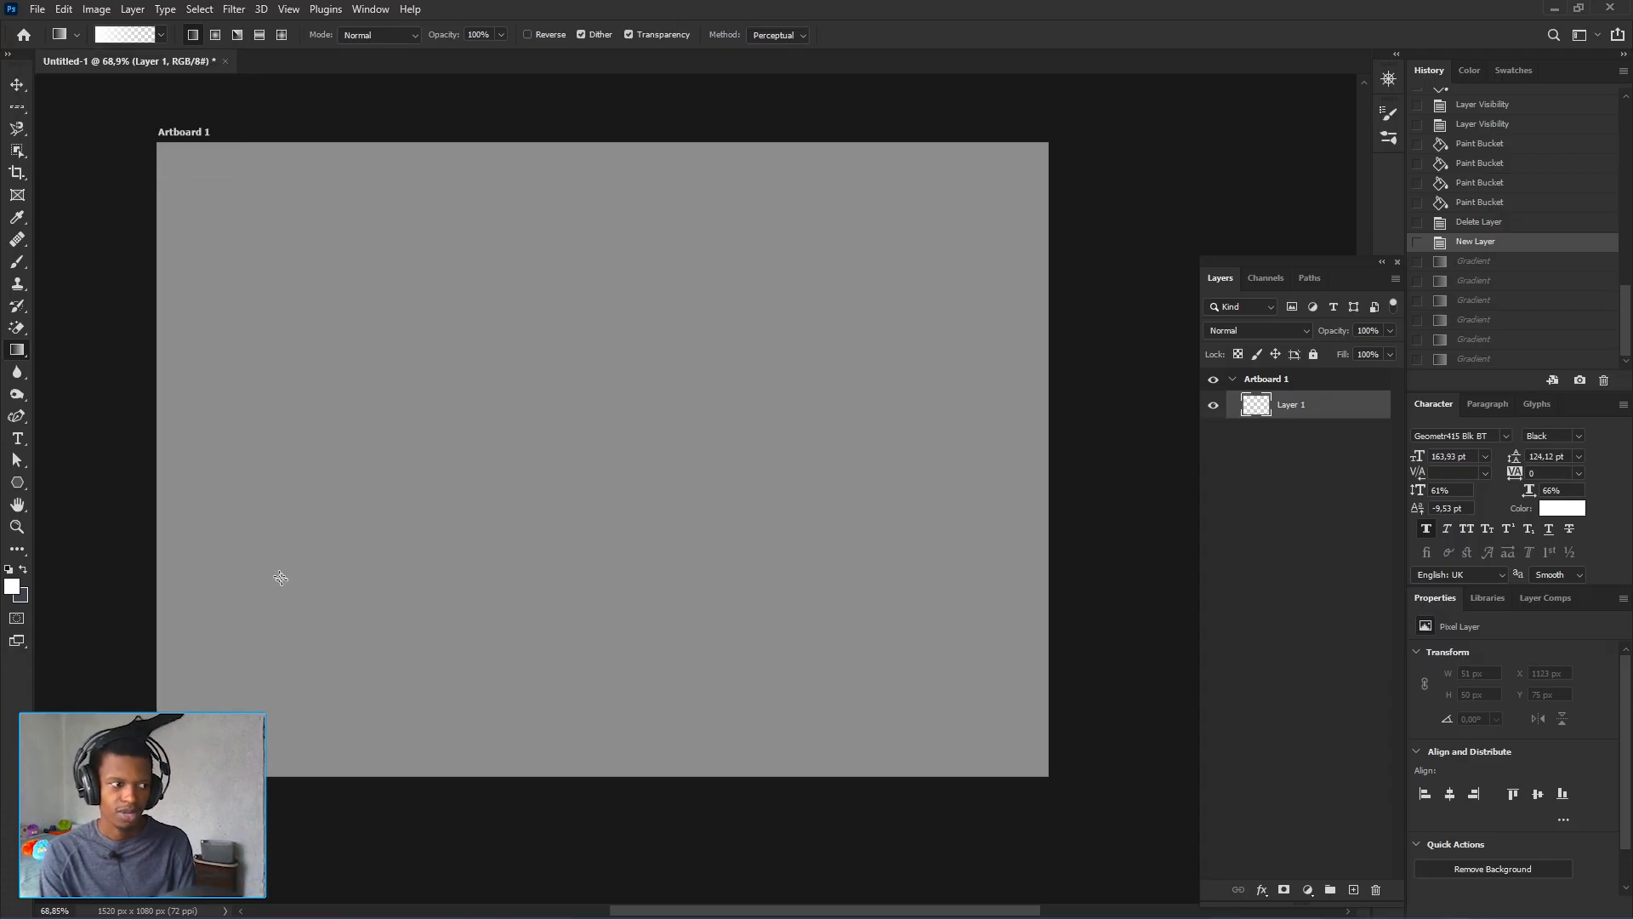
{"action": "left_click_drag", "start_coordinate": [270, 470], "coordinate": [562, 486]}
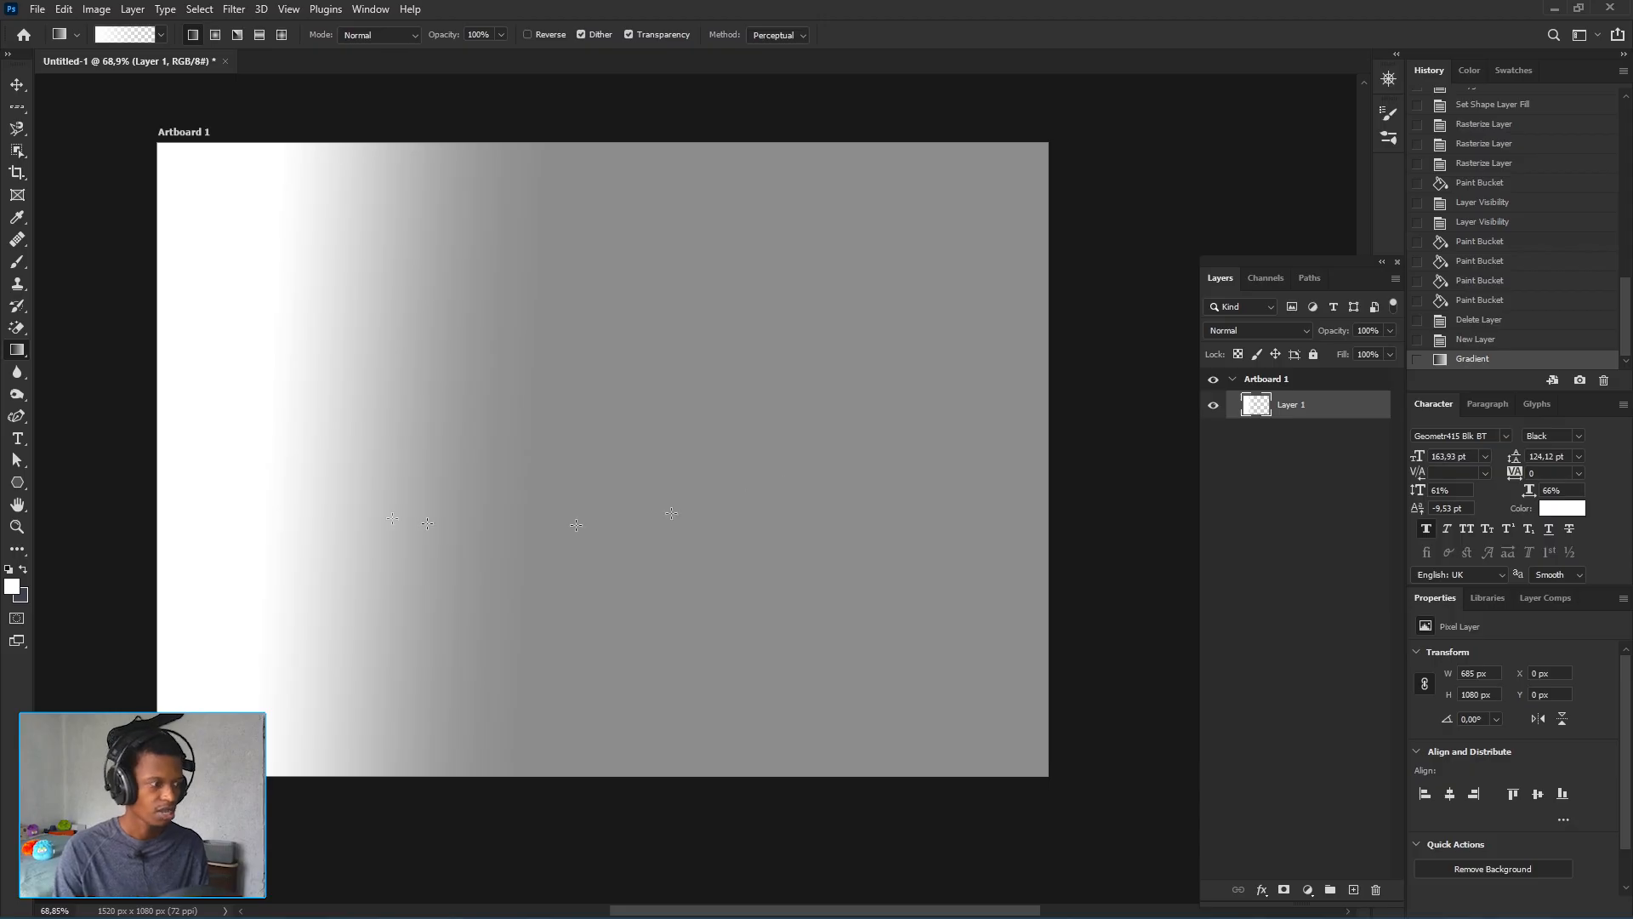
- Set the foreground colour to bright cyan (00fff6)
{"action": "left_click", "coordinate": [14, 586]}
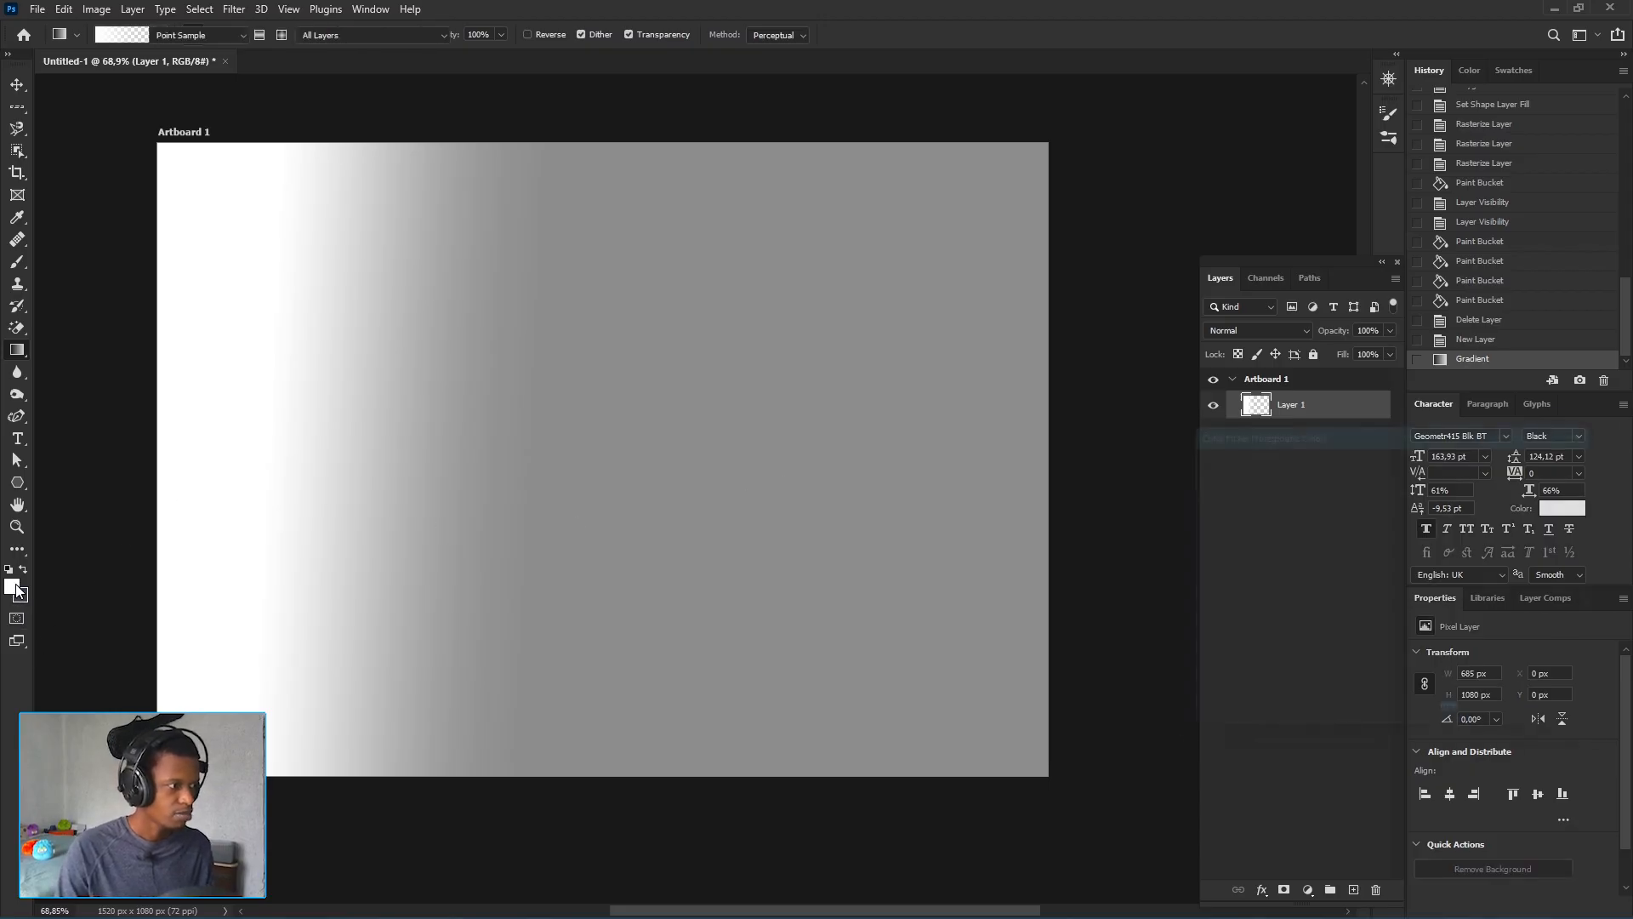
{"action": "left_click", "coordinate": [1417, 569]}
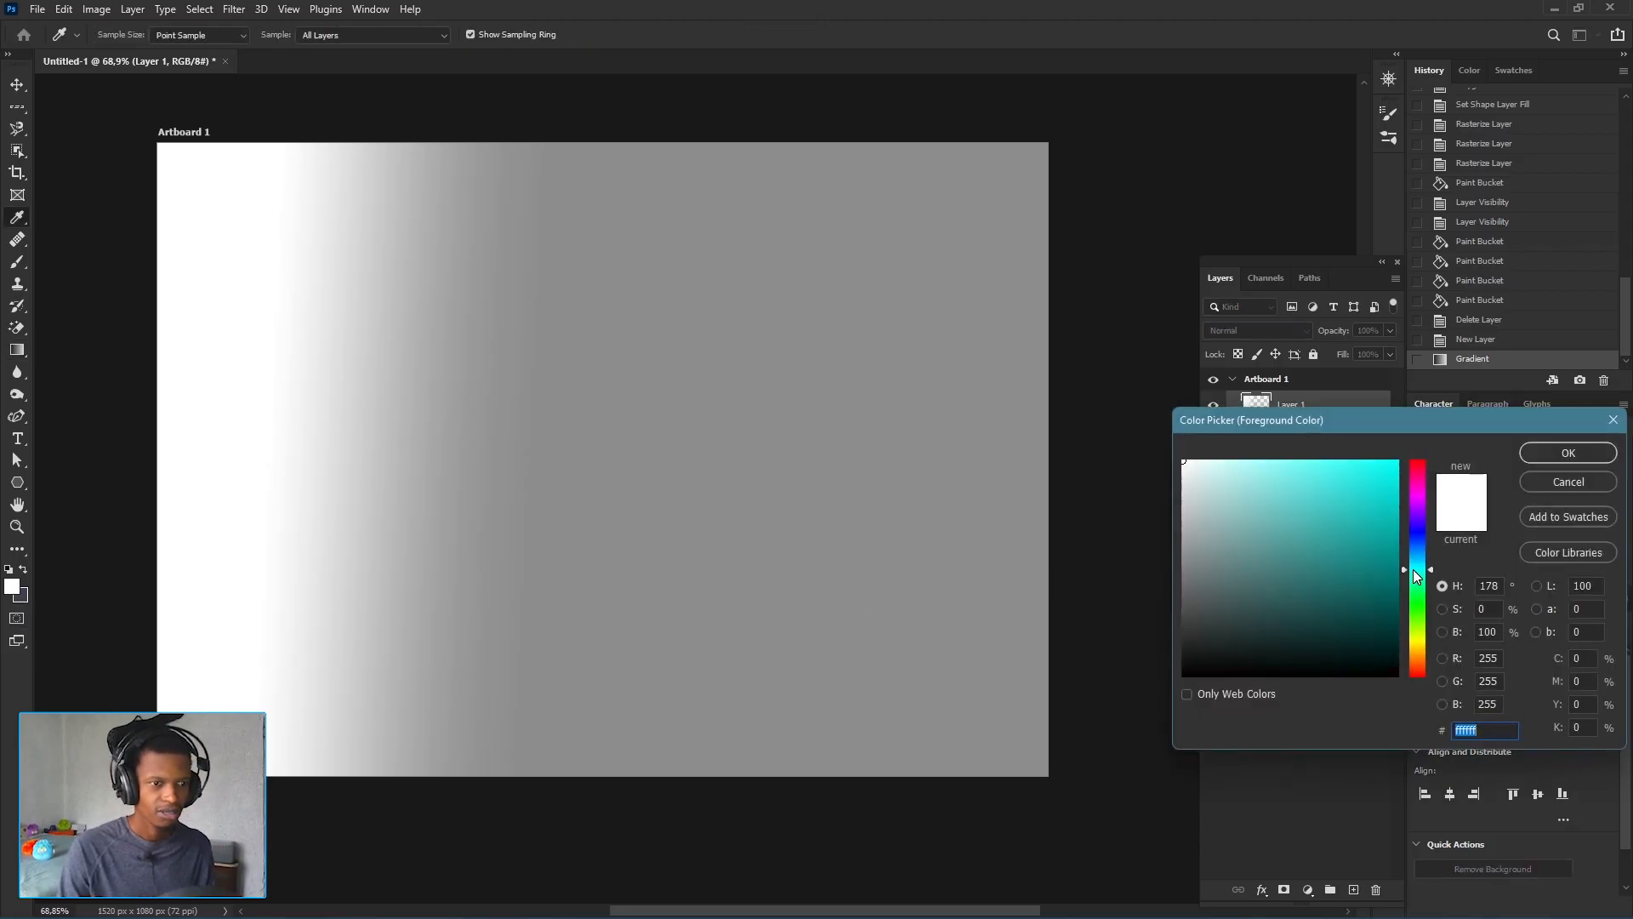
{"action": "left_click", "coordinate": [1359, 460]}
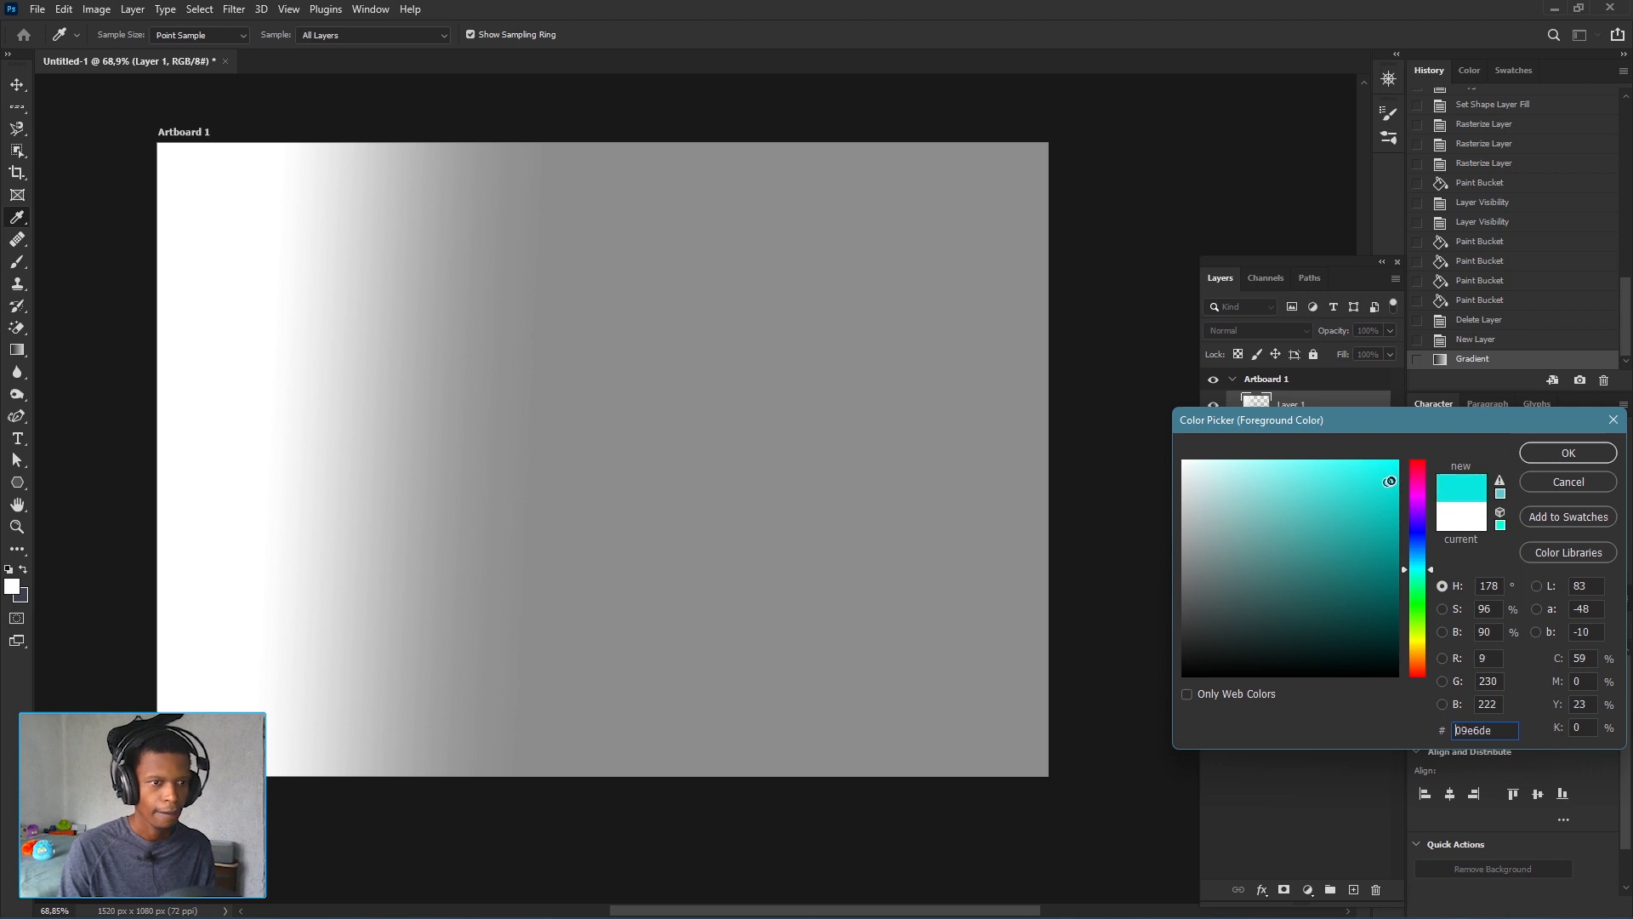
{"action": "left_click", "coordinate": [1570, 452]}
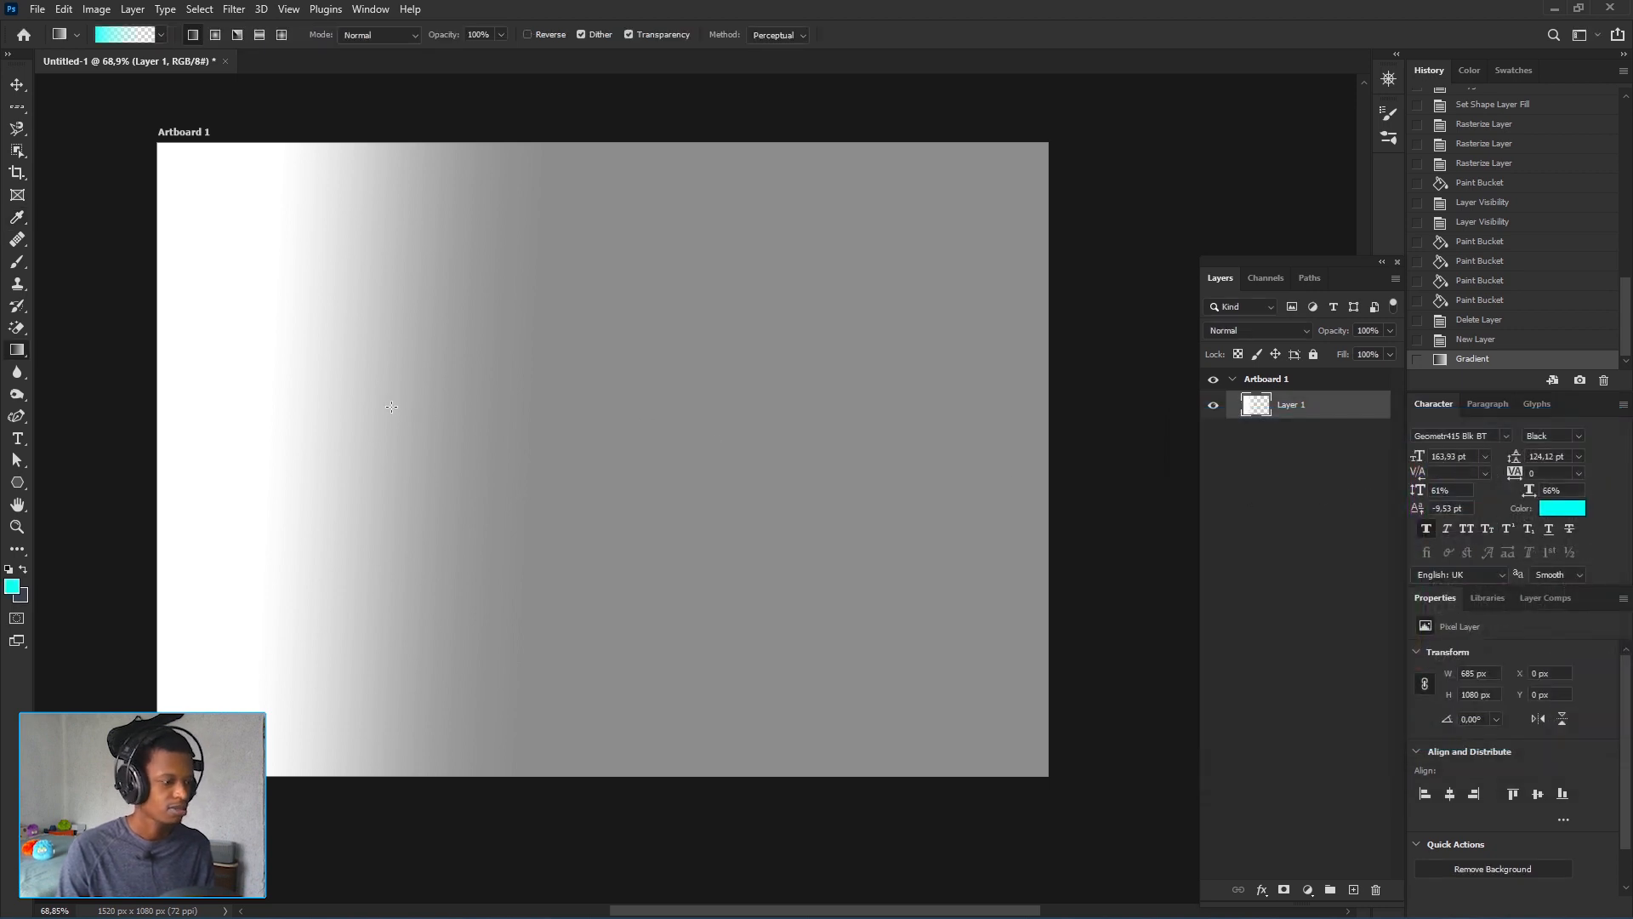
- Undo the white gradient, try a cyan linear gradient across the artboard's left part, and undo it too
{"action": "key", "text": "ctrl+z"}
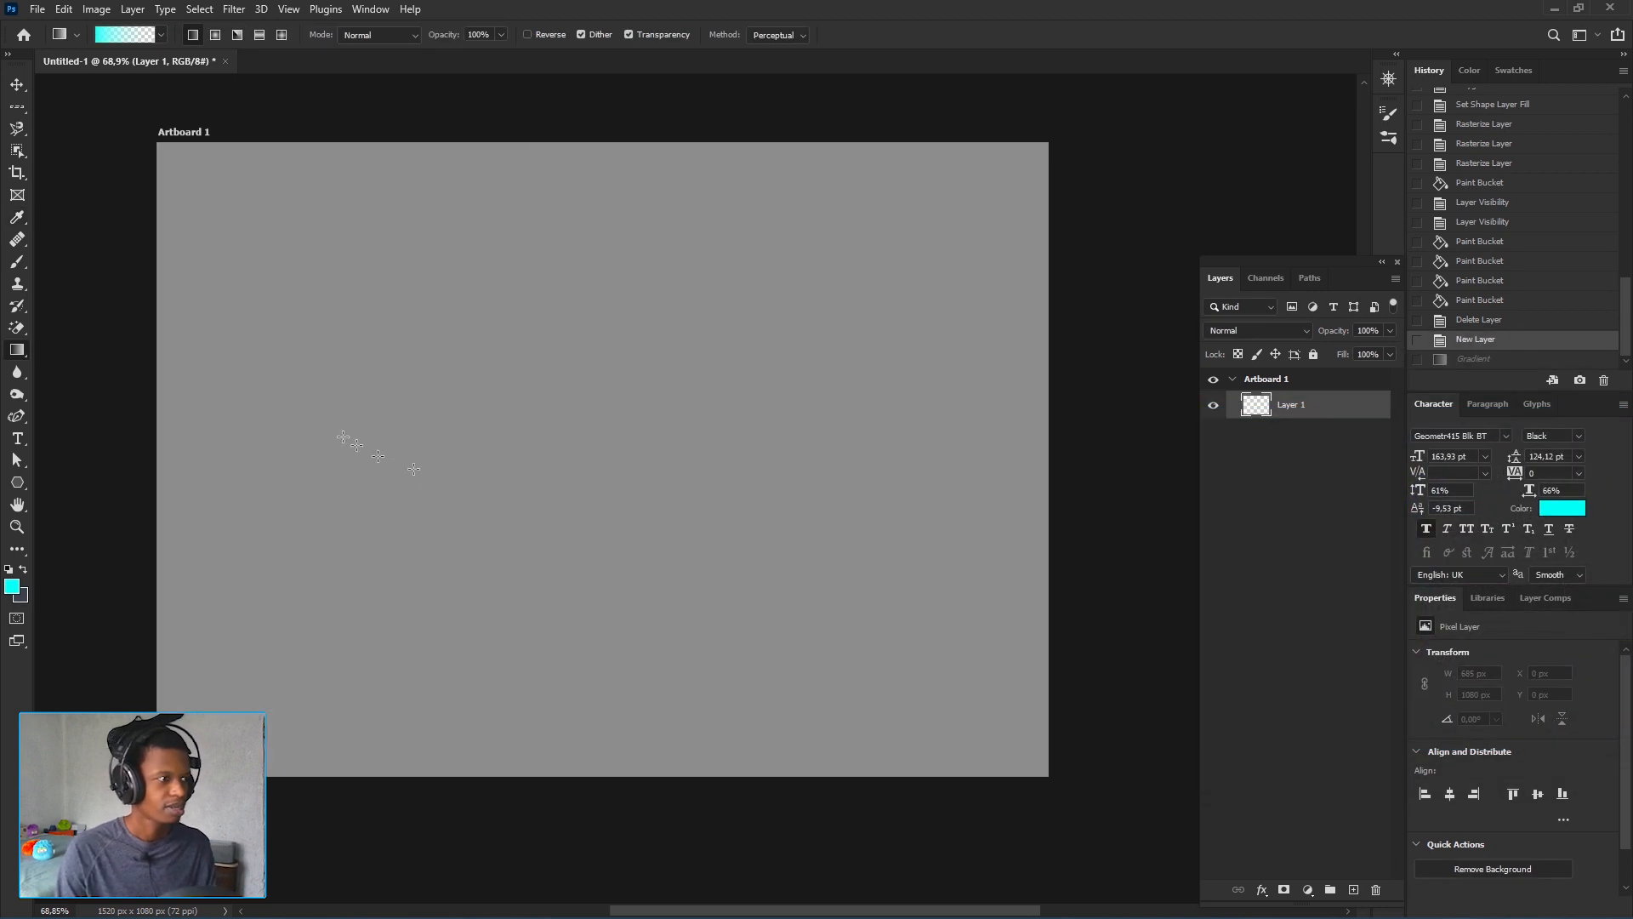
{"action": "left_click_drag", "start_coordinate": [266, 394], "coordinate": [502, 432]}
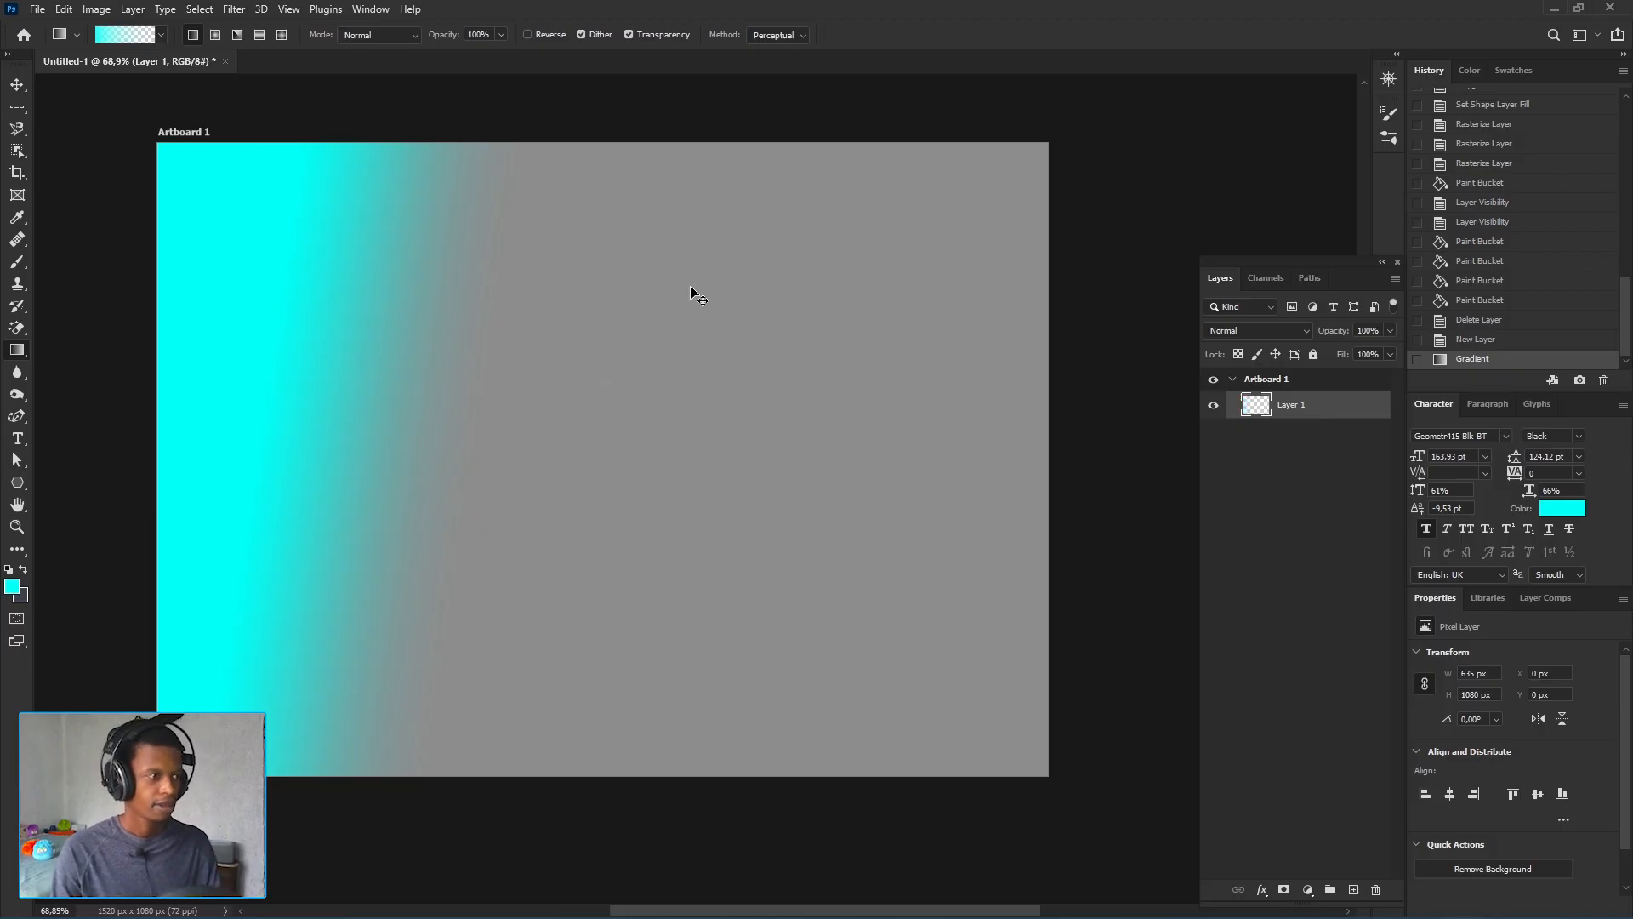
{"action": "key", "text": "ctrl+z"}
{"action": "left_click", "coordinate": [161, 35]}
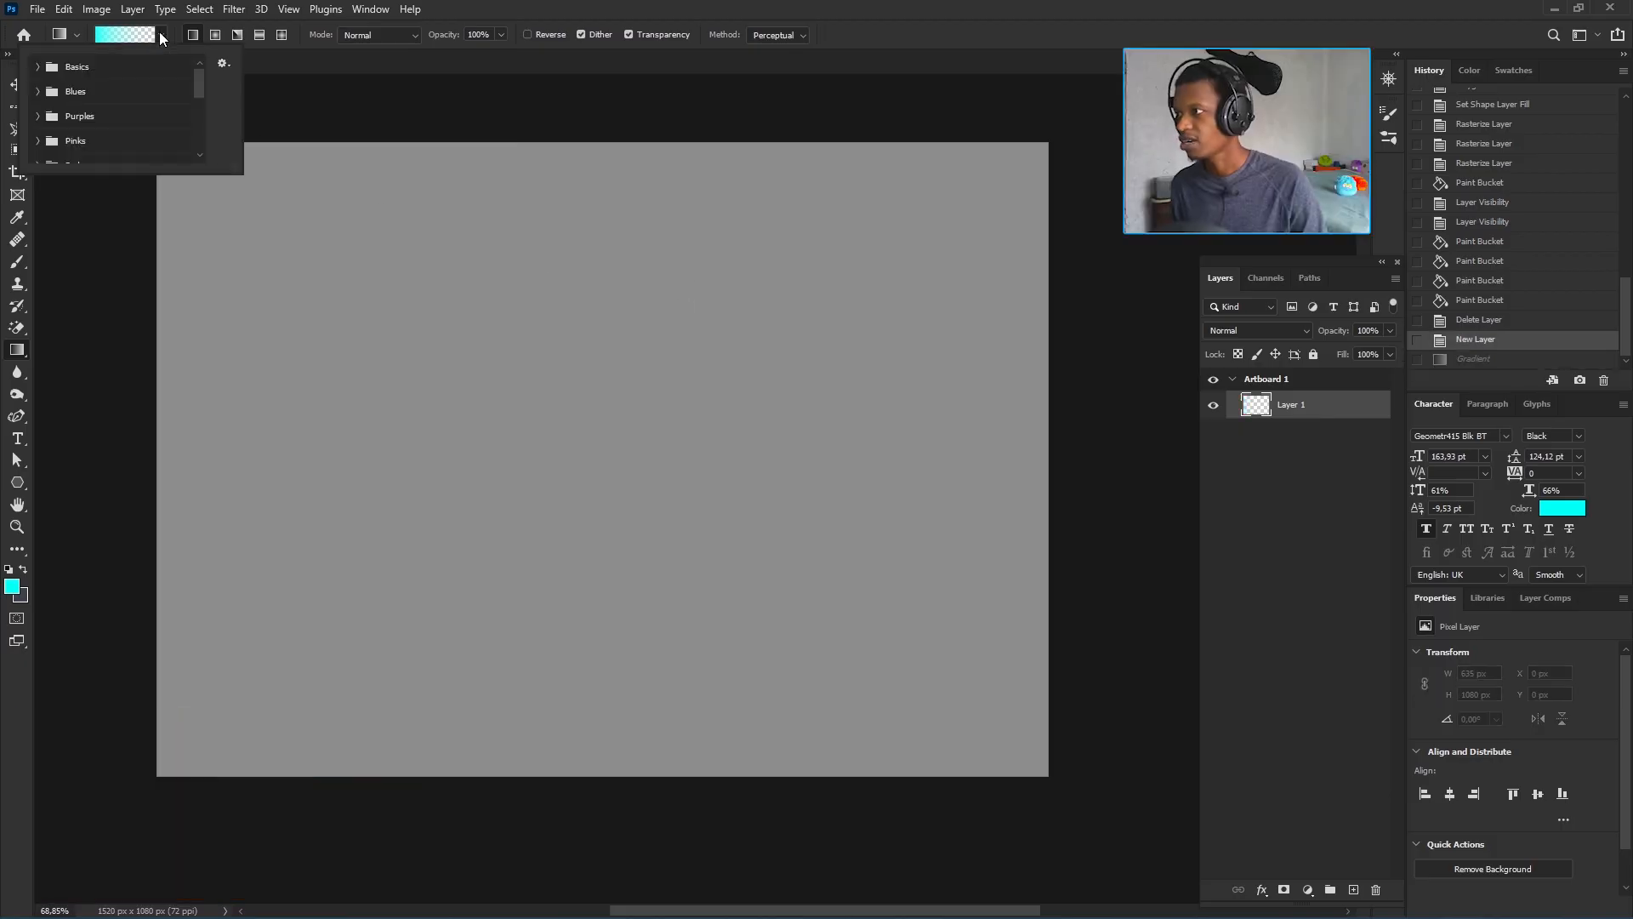
{"action": "left_click", "coordinate": [146, 34]}
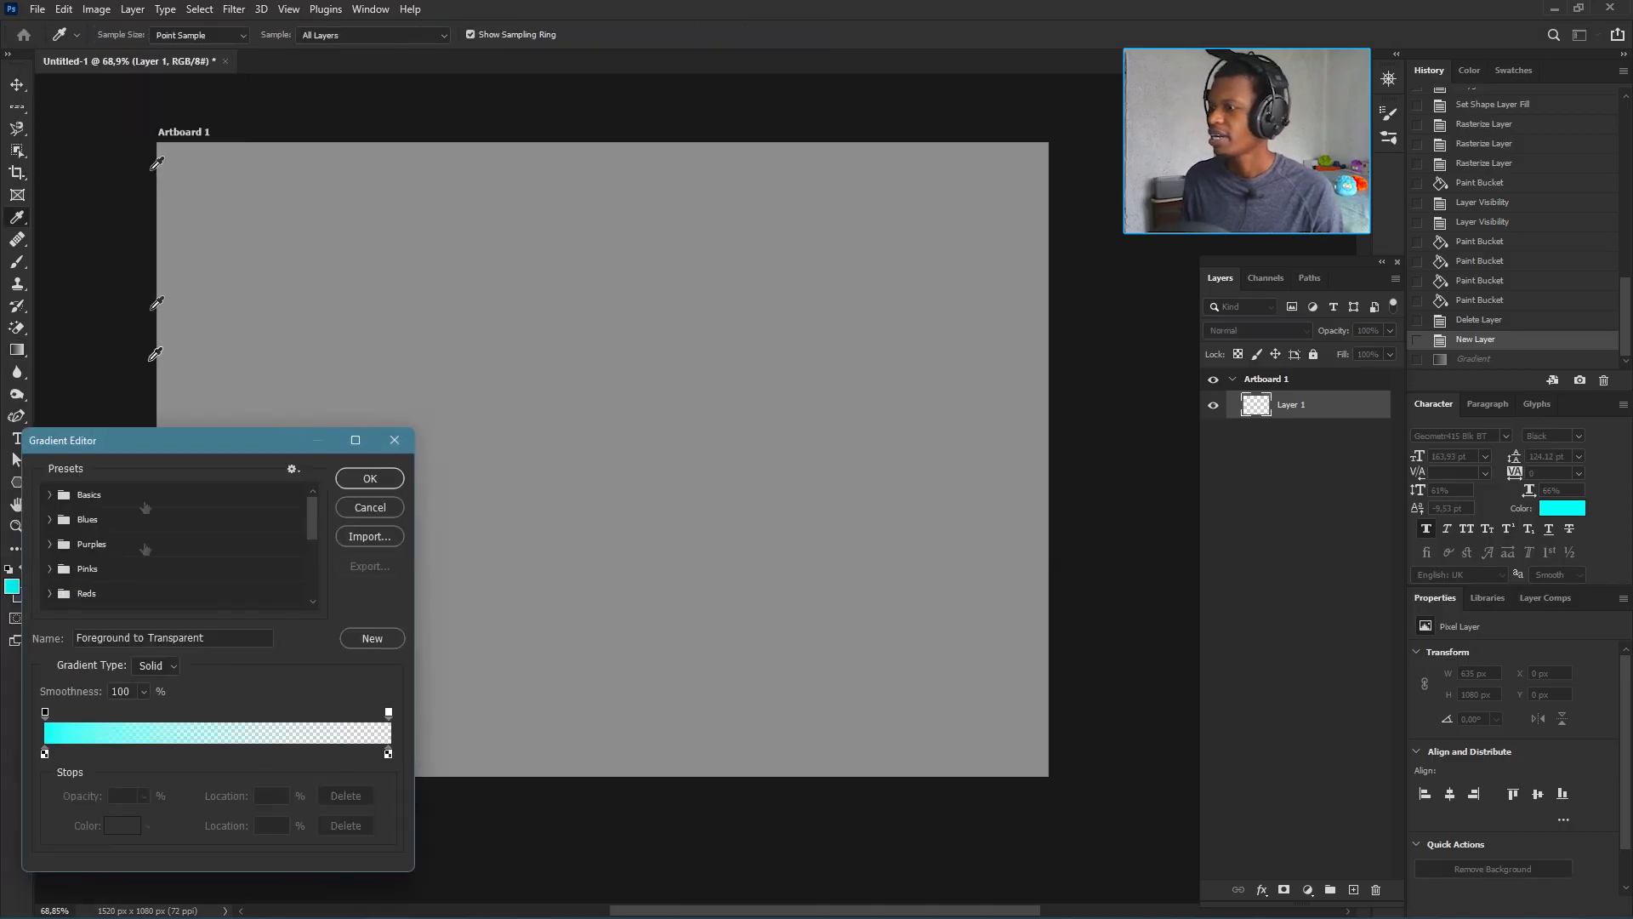
{"action": "left_click", "coordinate": [394, 440]}
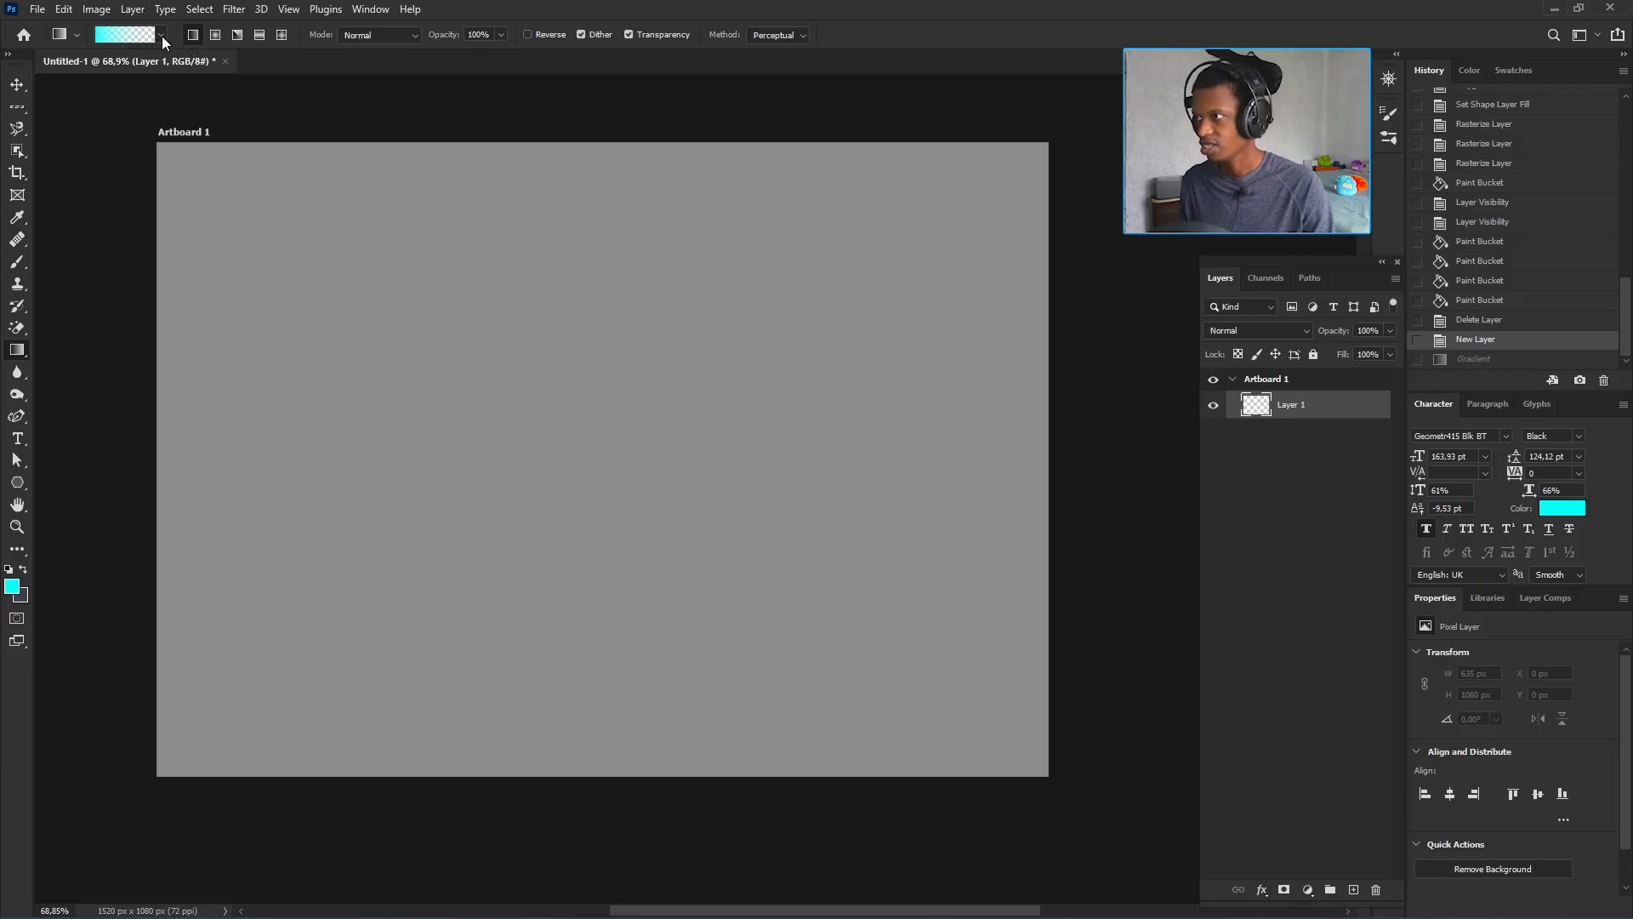
- Change the end colour stop of the Foreground to Transparent gradient to blue (004eff) in the Gradient Editor
{"action": "left_click", "coordinate": [108, 36]}
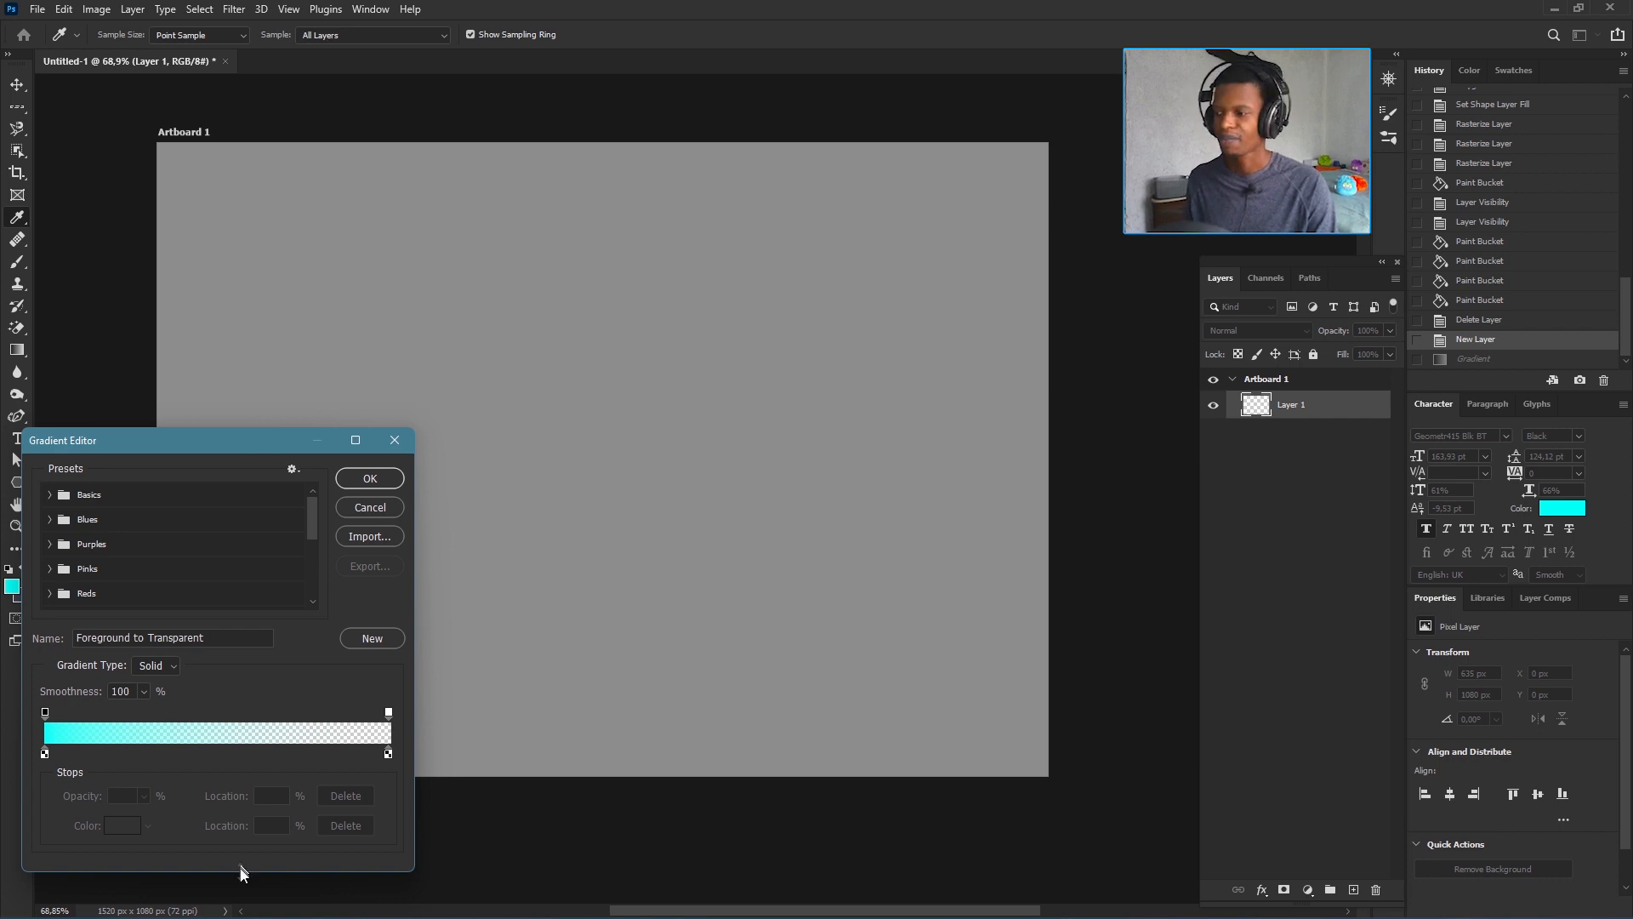
{"action": "left_click", "coordinate": [385, 755]}
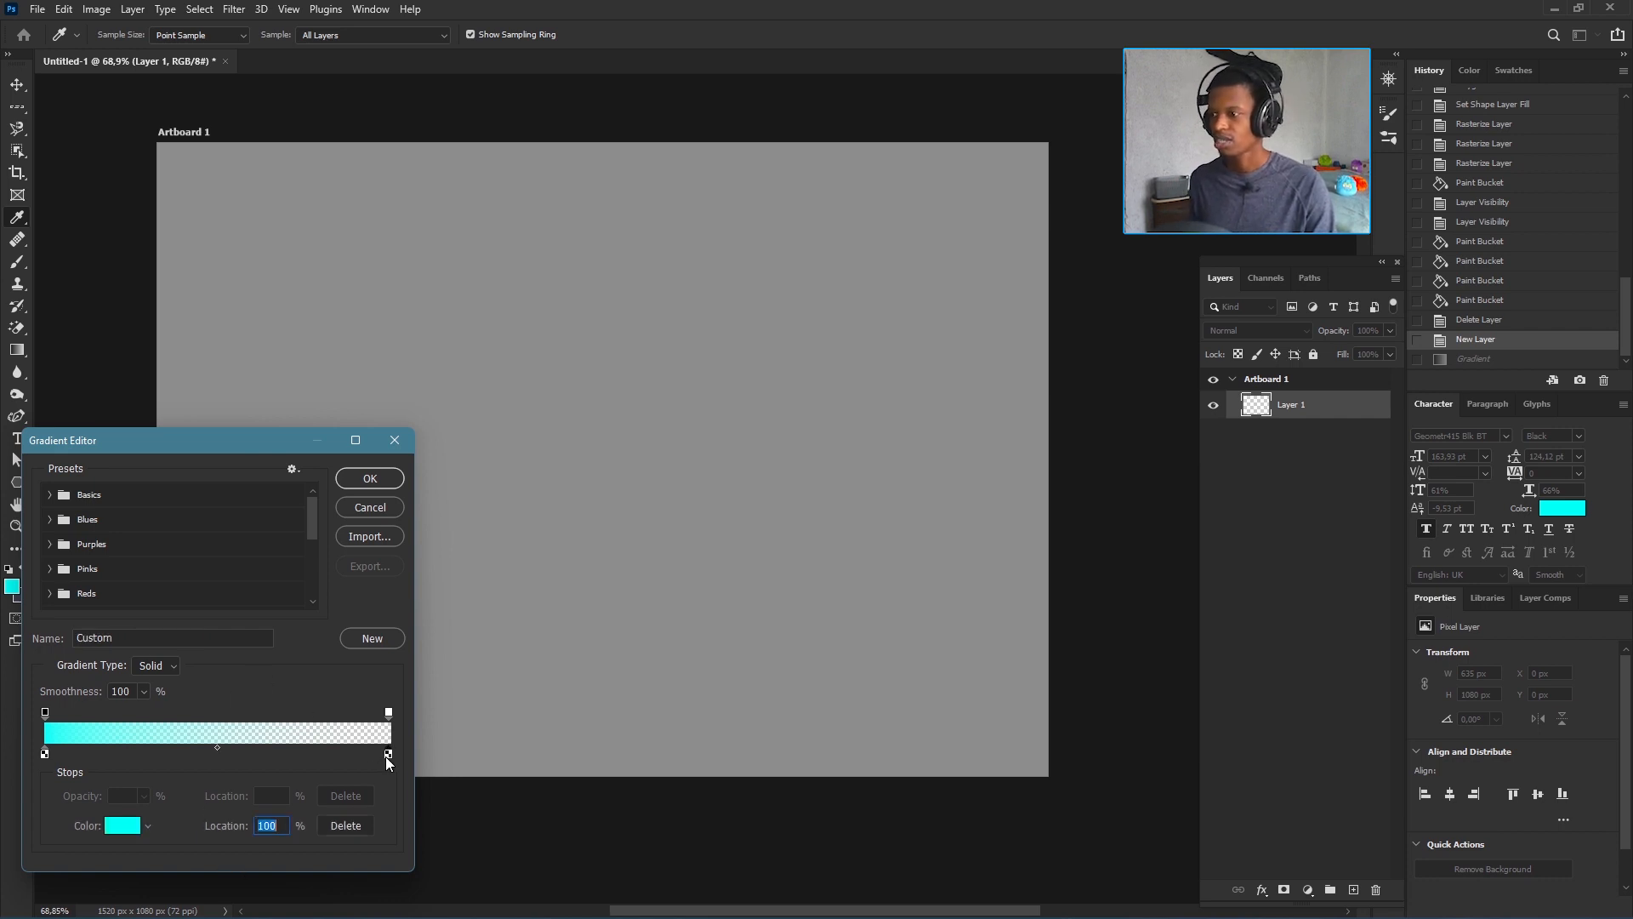
{"action": "left_click", "coordinate": [122, 825]}
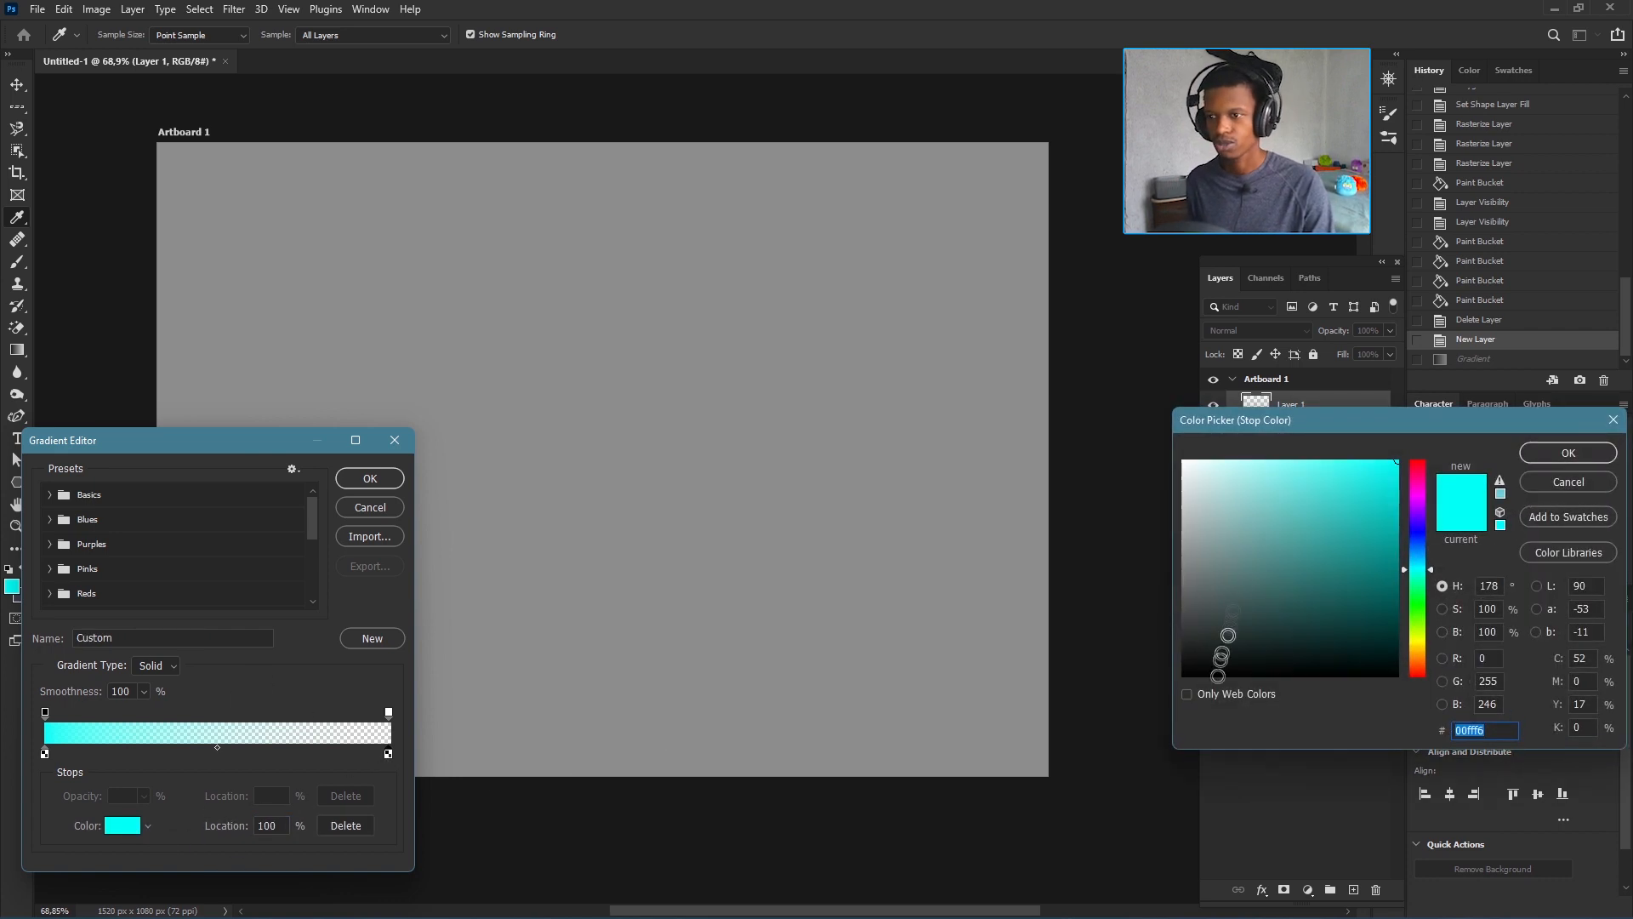
{"action": "left_click", "coordinate": [1419, 544]}
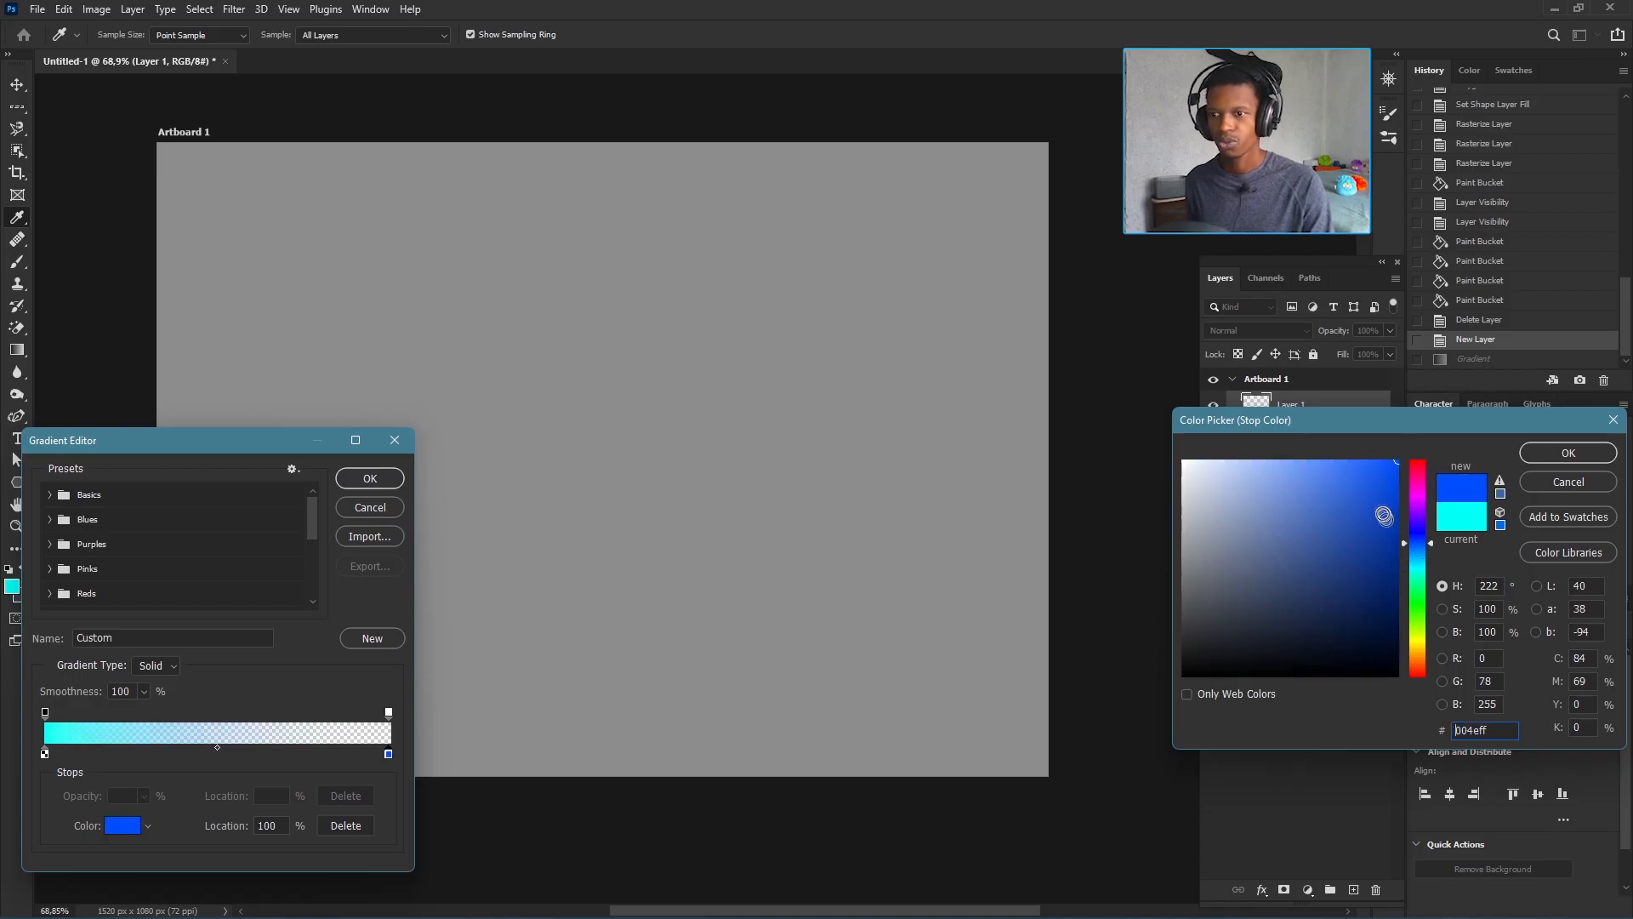
{"action": "left_click", "coordinate": [1549, 463]}
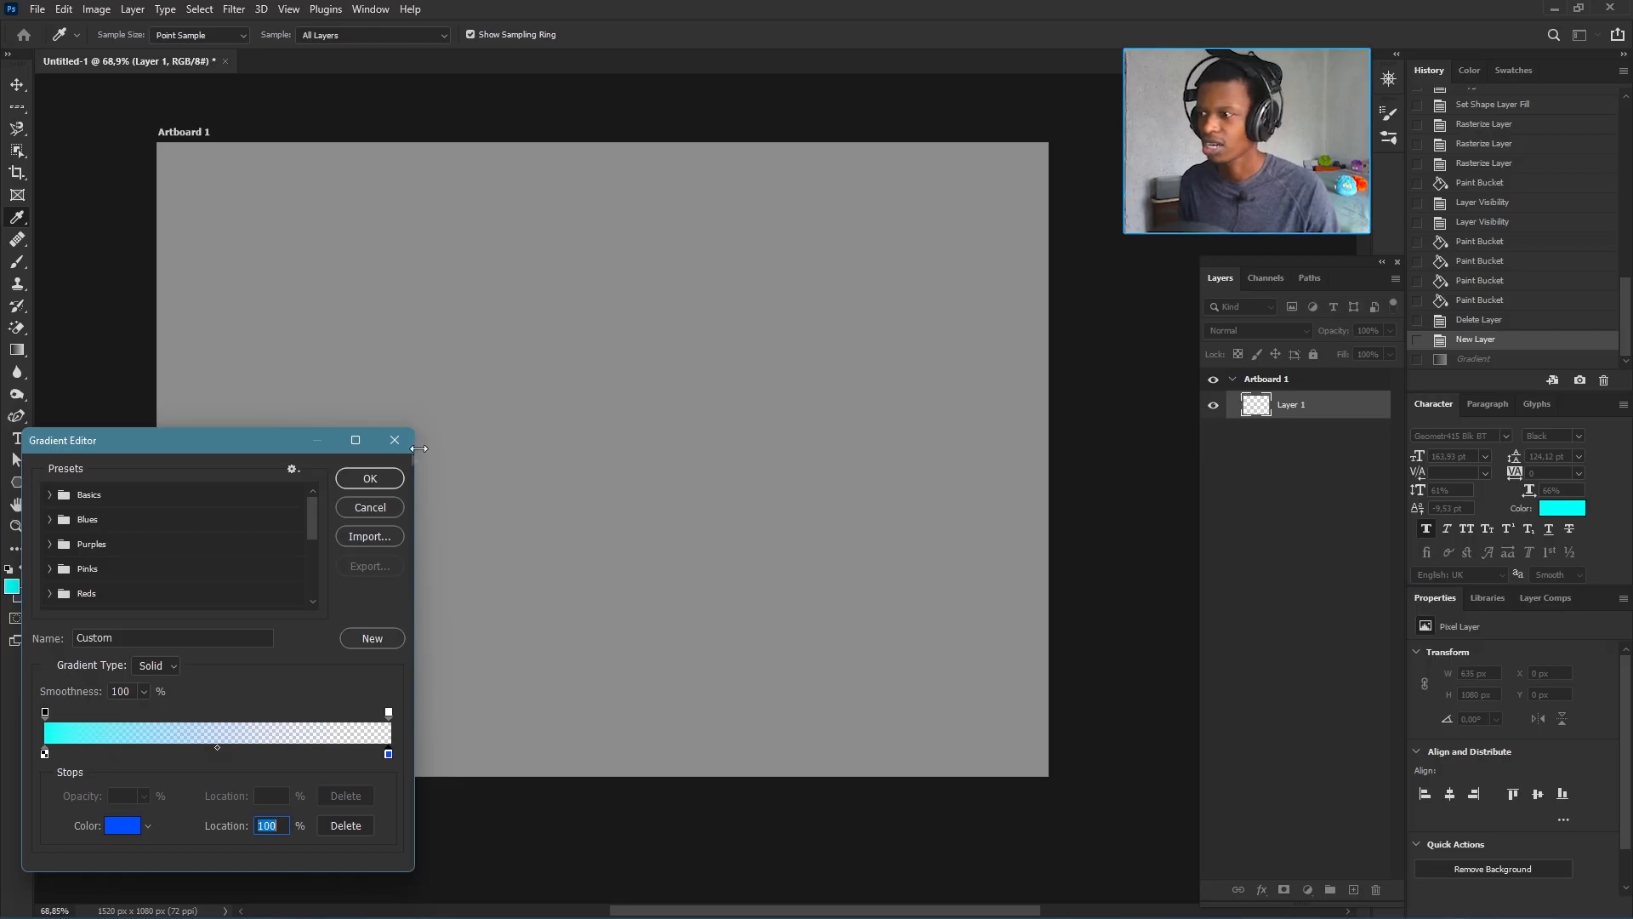
{"action": "left_click", "coordinate": [384, 481]}
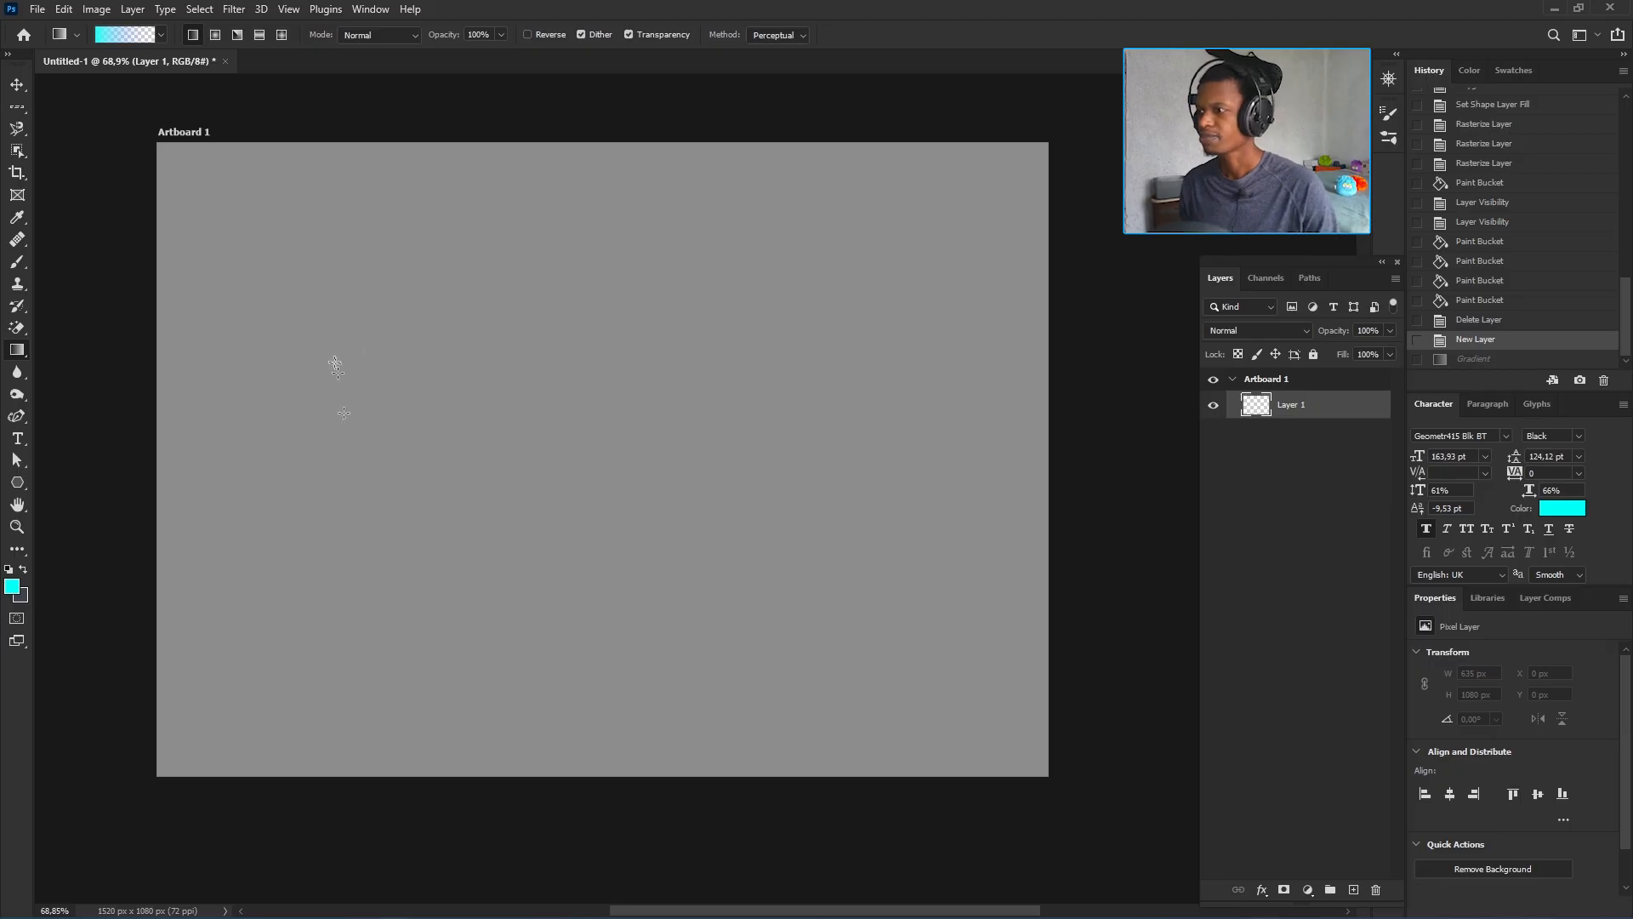
- Check the opacity and colour of the custom gradient's end stops in the Gradient Editor
{"action": "left_click", "coordinate": [141, 39]}
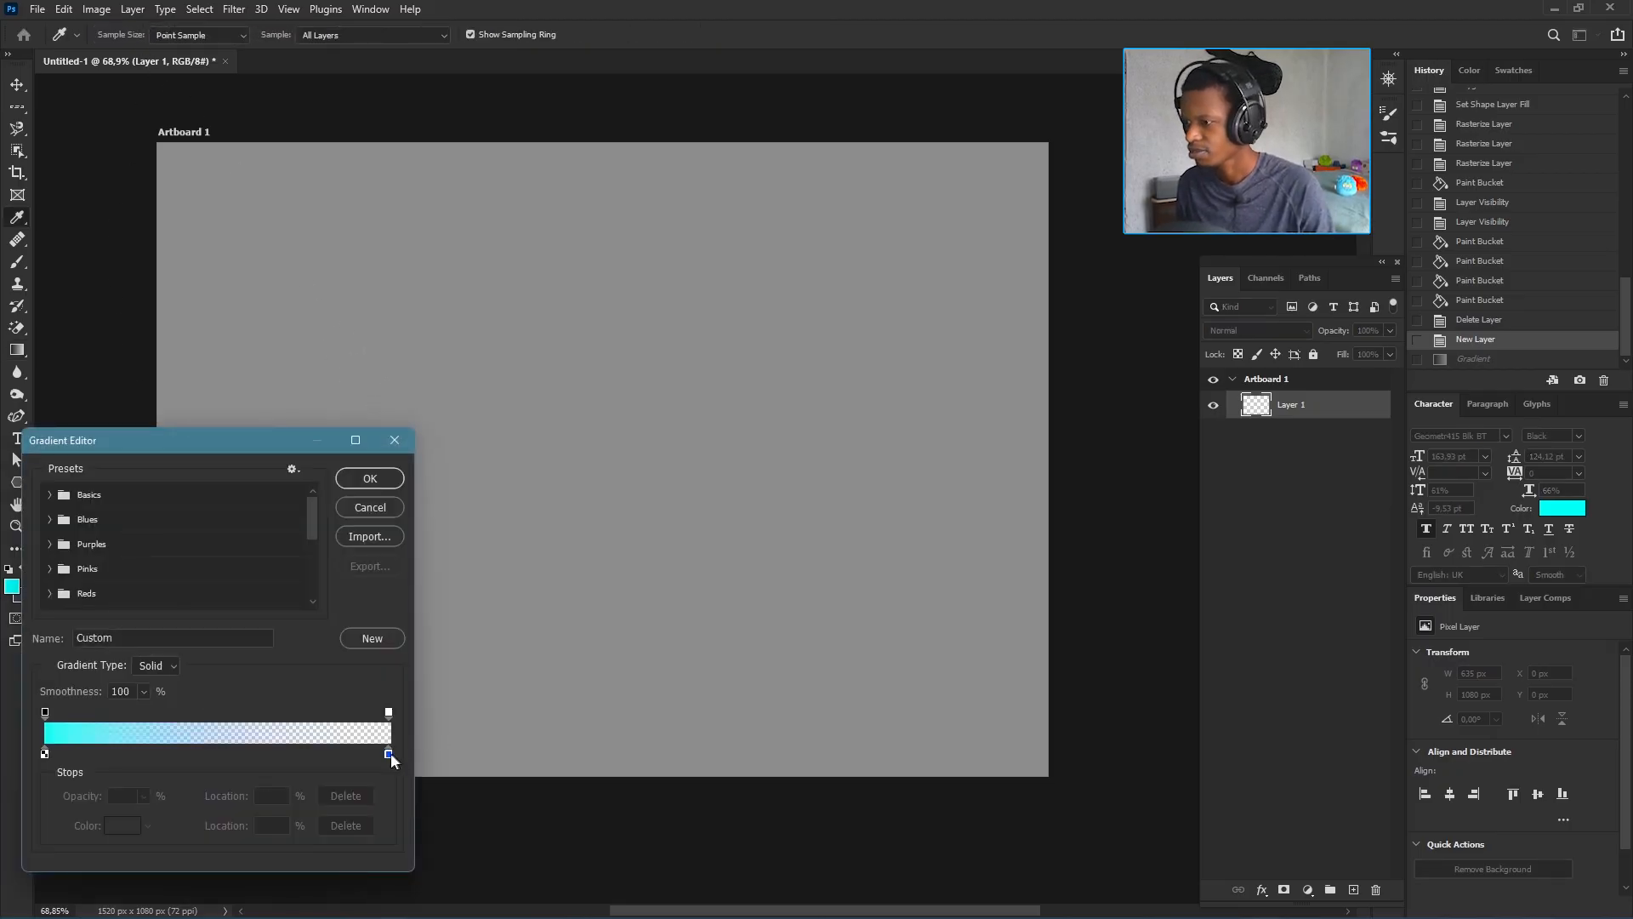
{"action": "left_click", "coordinate": [389, 712]}
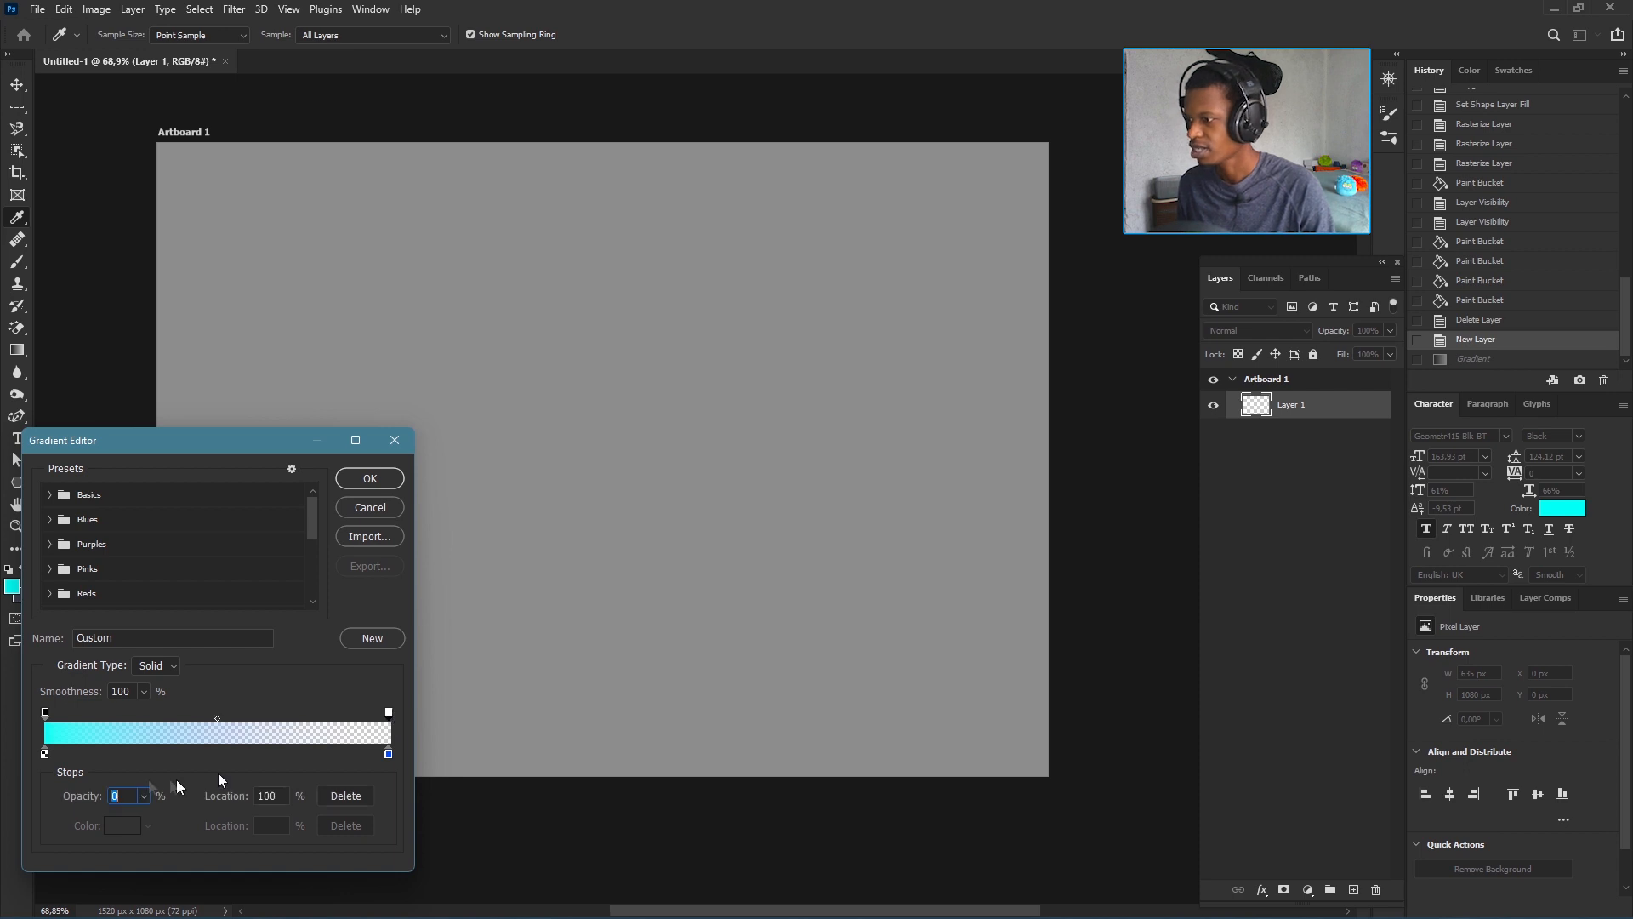
{"action": "left_click", "coordinate": [388, 754]}
{"action": "left_click", "coordinate": [122, 825]}
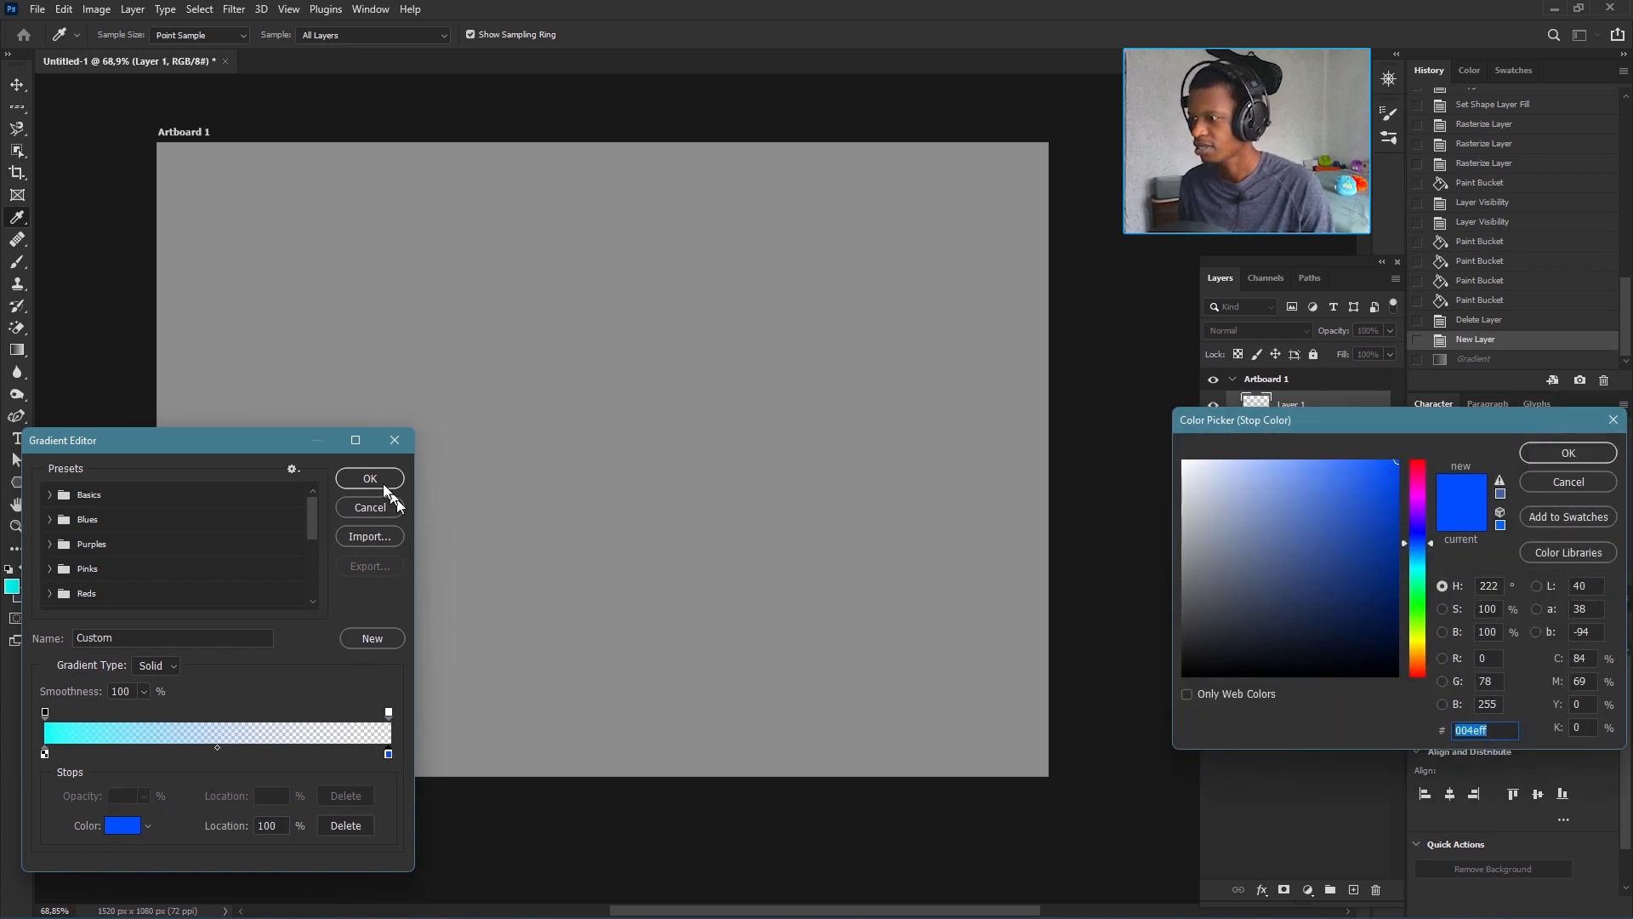
{"action": "left_click", "coordinate": [1569, 455]}
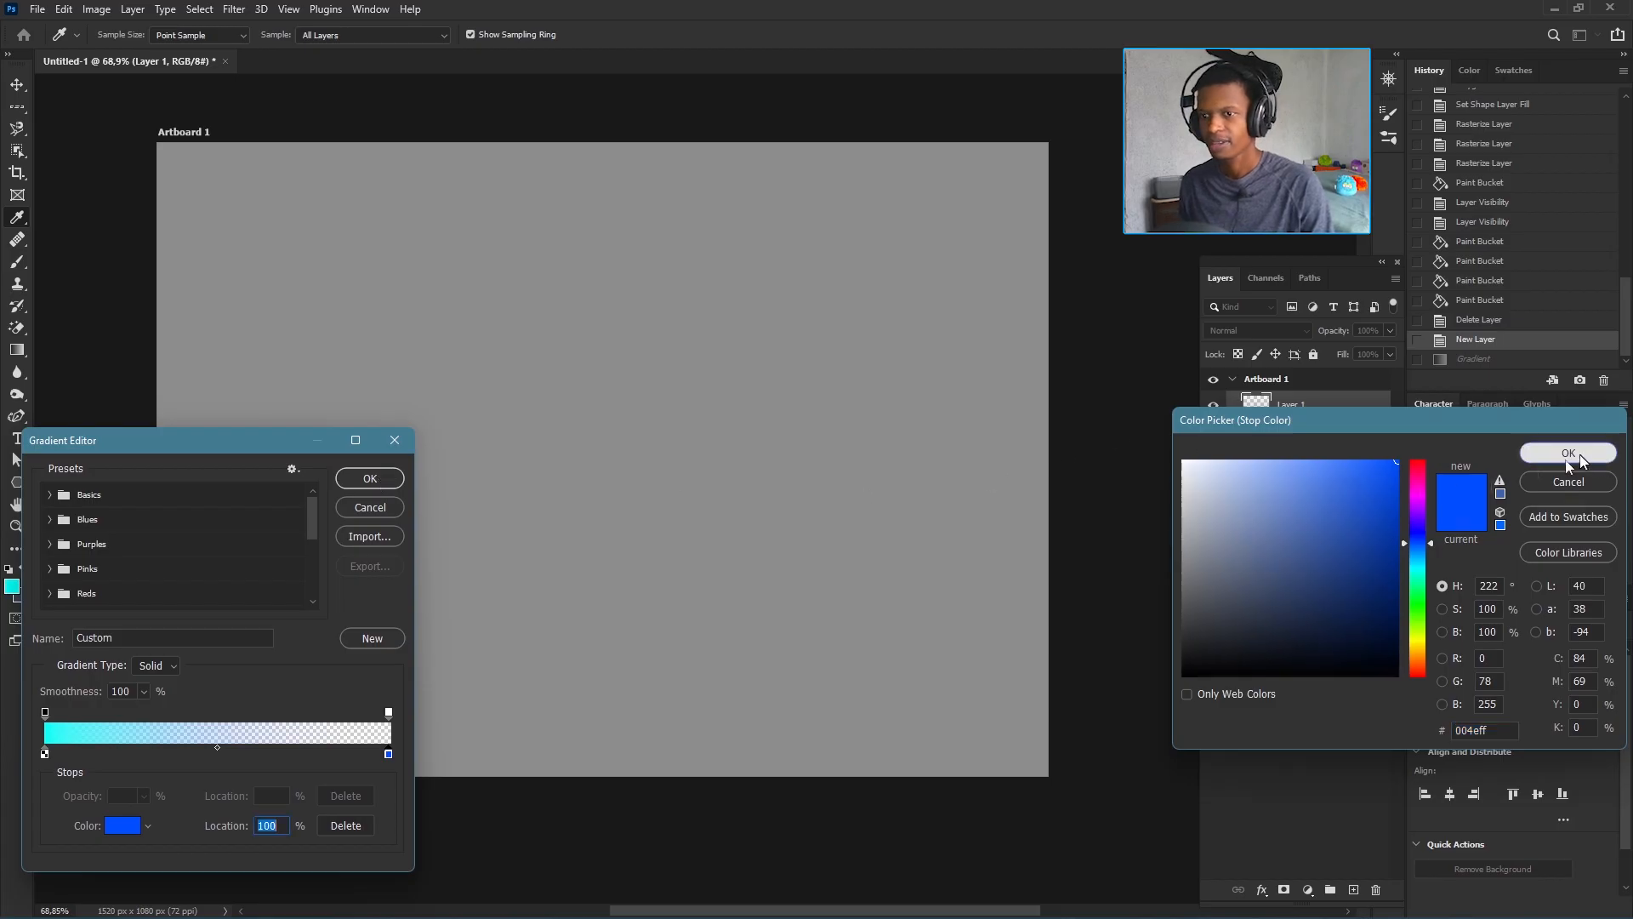
{"action": "left_click", "coordinate": [370, 478]}
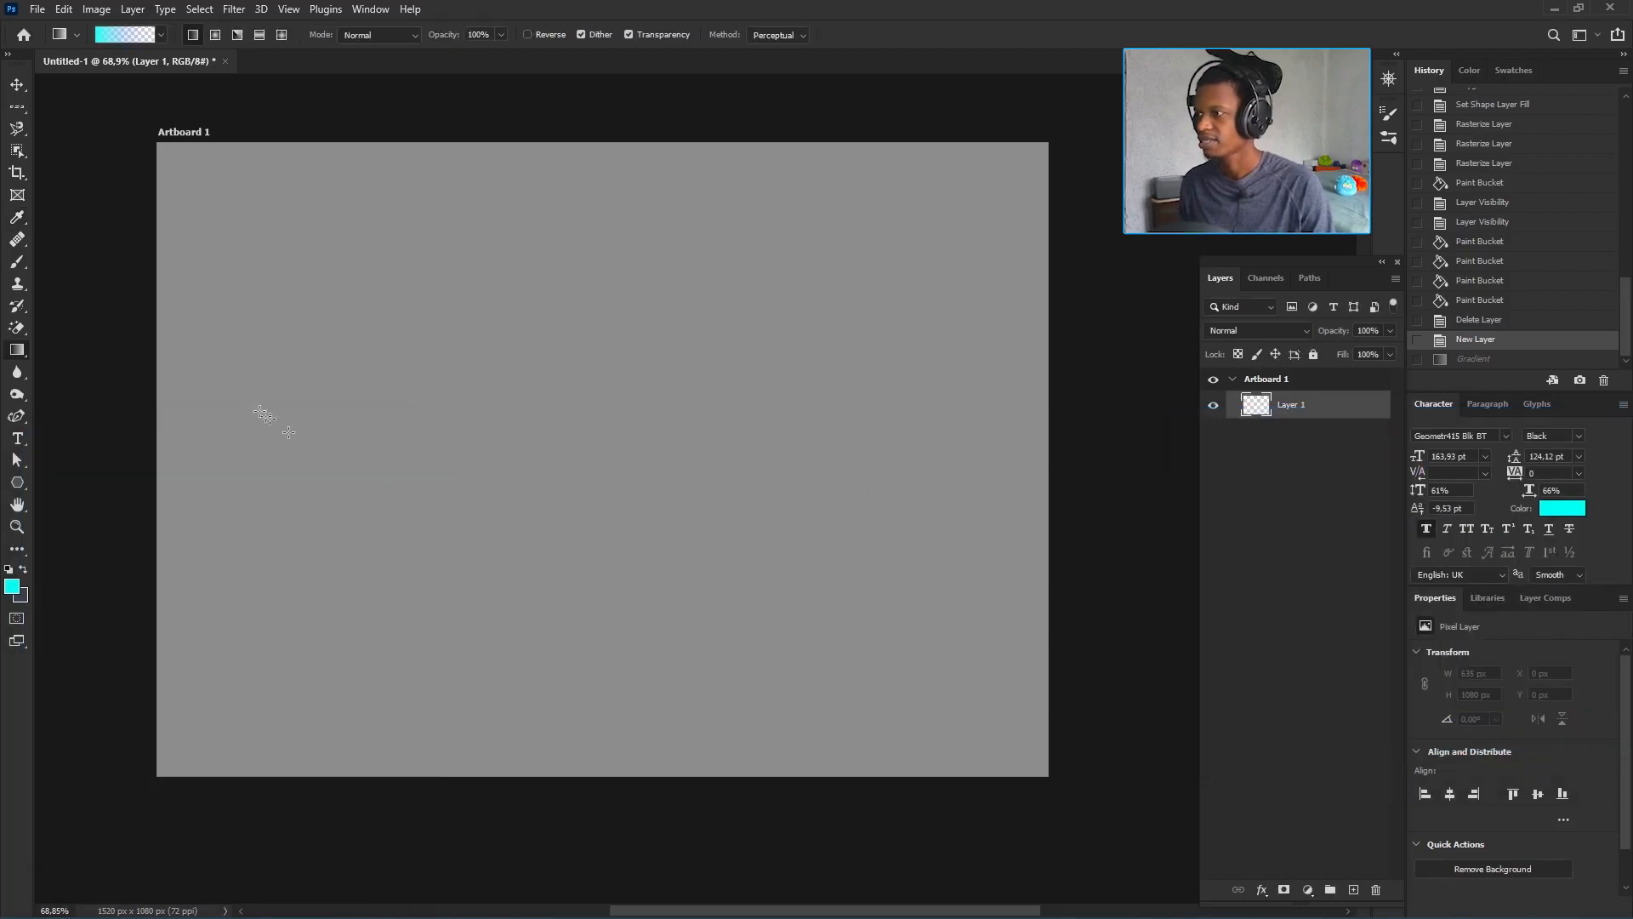
- Try the cyan-to-blue transparent gradient across the artboard's left part, and undo it
{"action": "left_click_drag", "start_coordinate": [242, 398], "coordinate": [503, 415]}
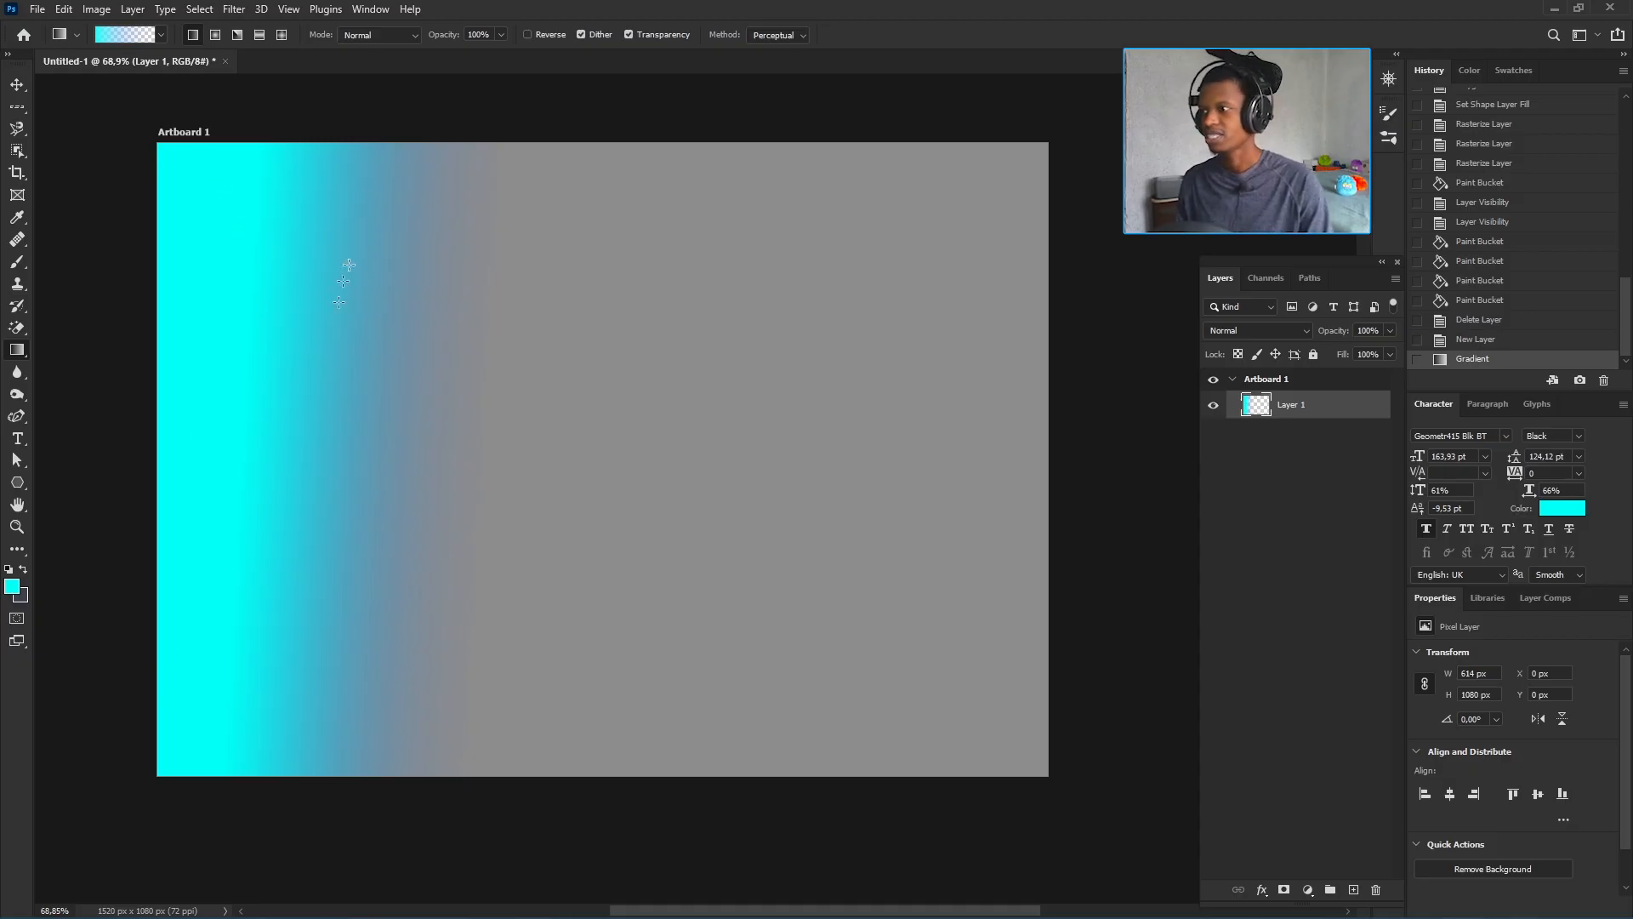
{"action": "key", "text": "ctrl+z"}
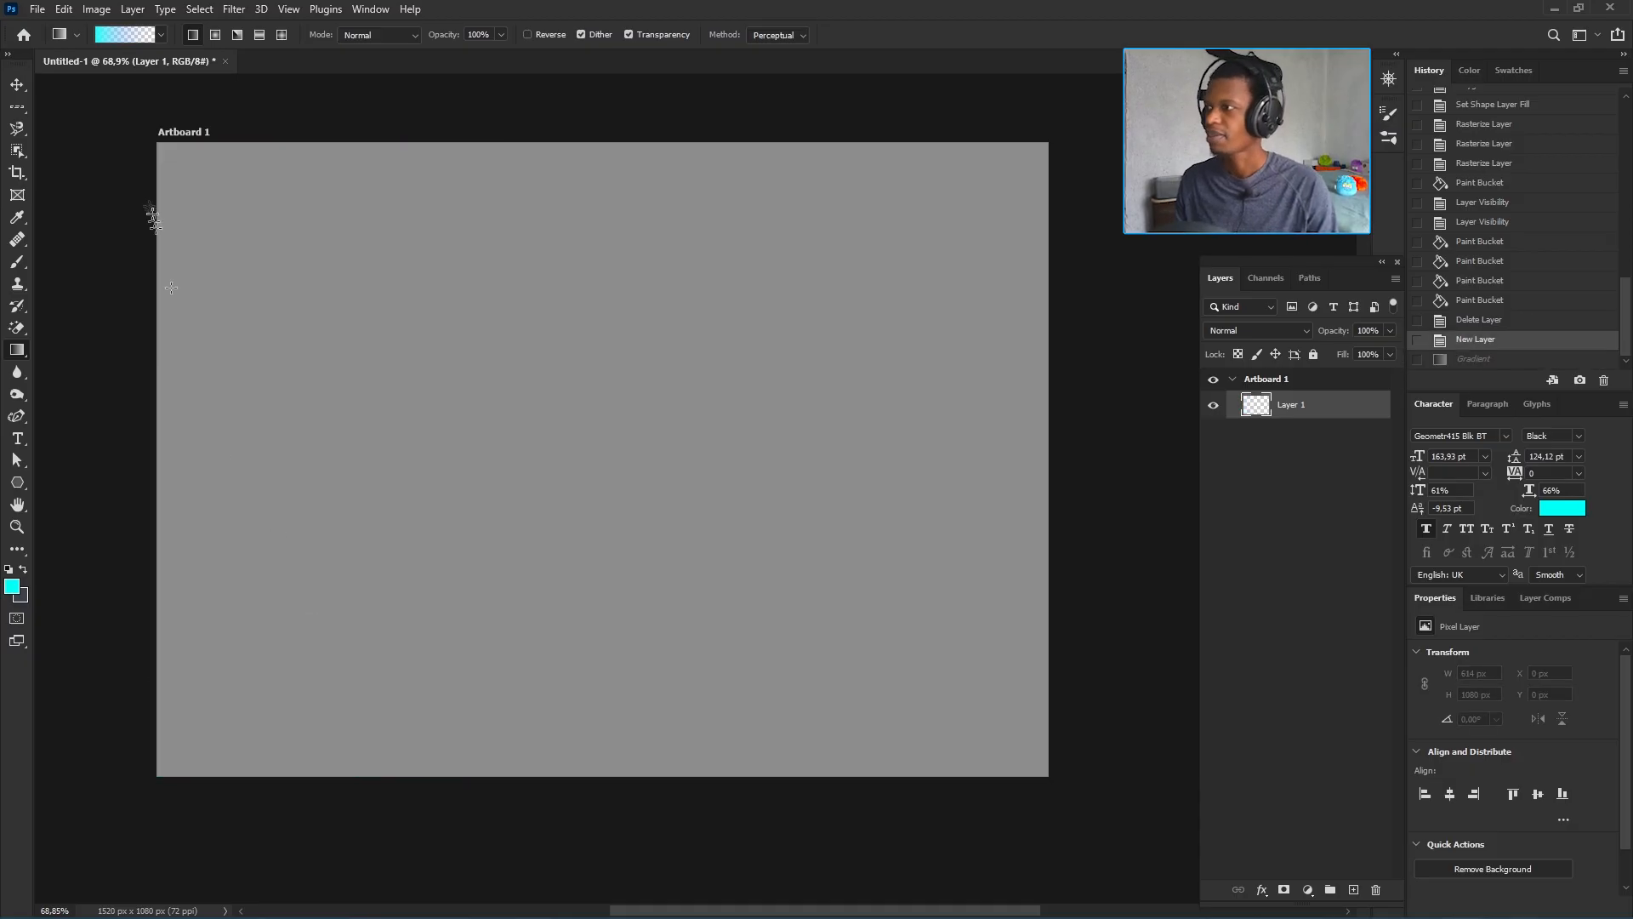
- Add a blue colour stop about two thirds along the gradient and set the end stop at 98% to dark blue (002985)
{"action": "left_click", "coordinate": [131, 37]}
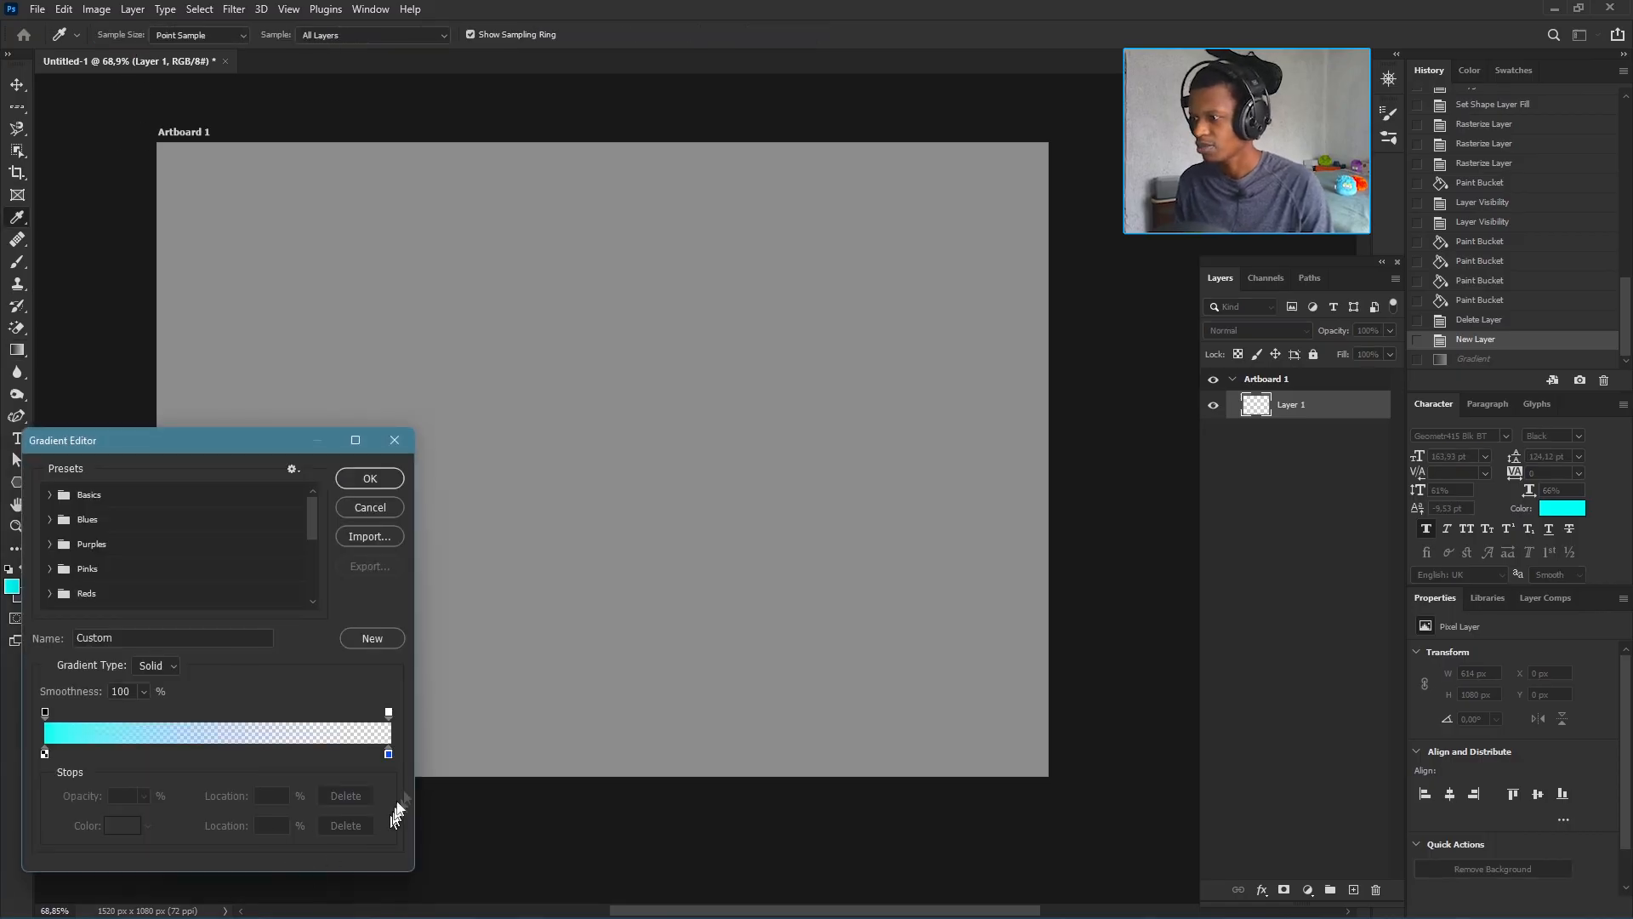
{"action": "left_click_drag", "start_coordinate": [388, 754], "coordinate": [280, 755]}
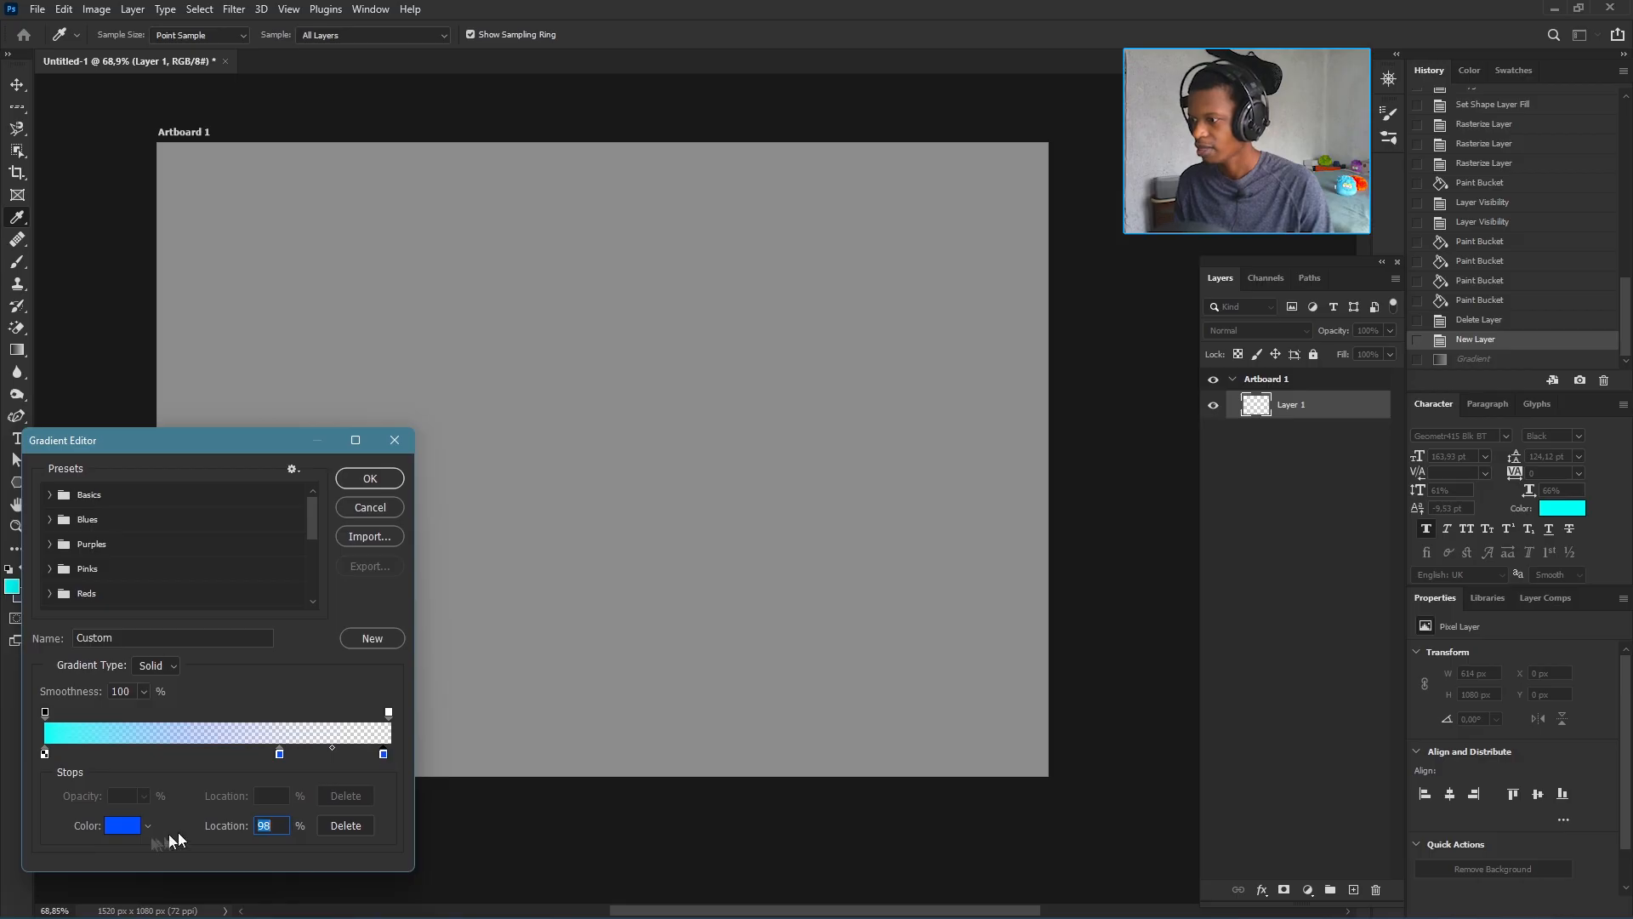
{"action": "left_click", "coordinate": [123, 826]}
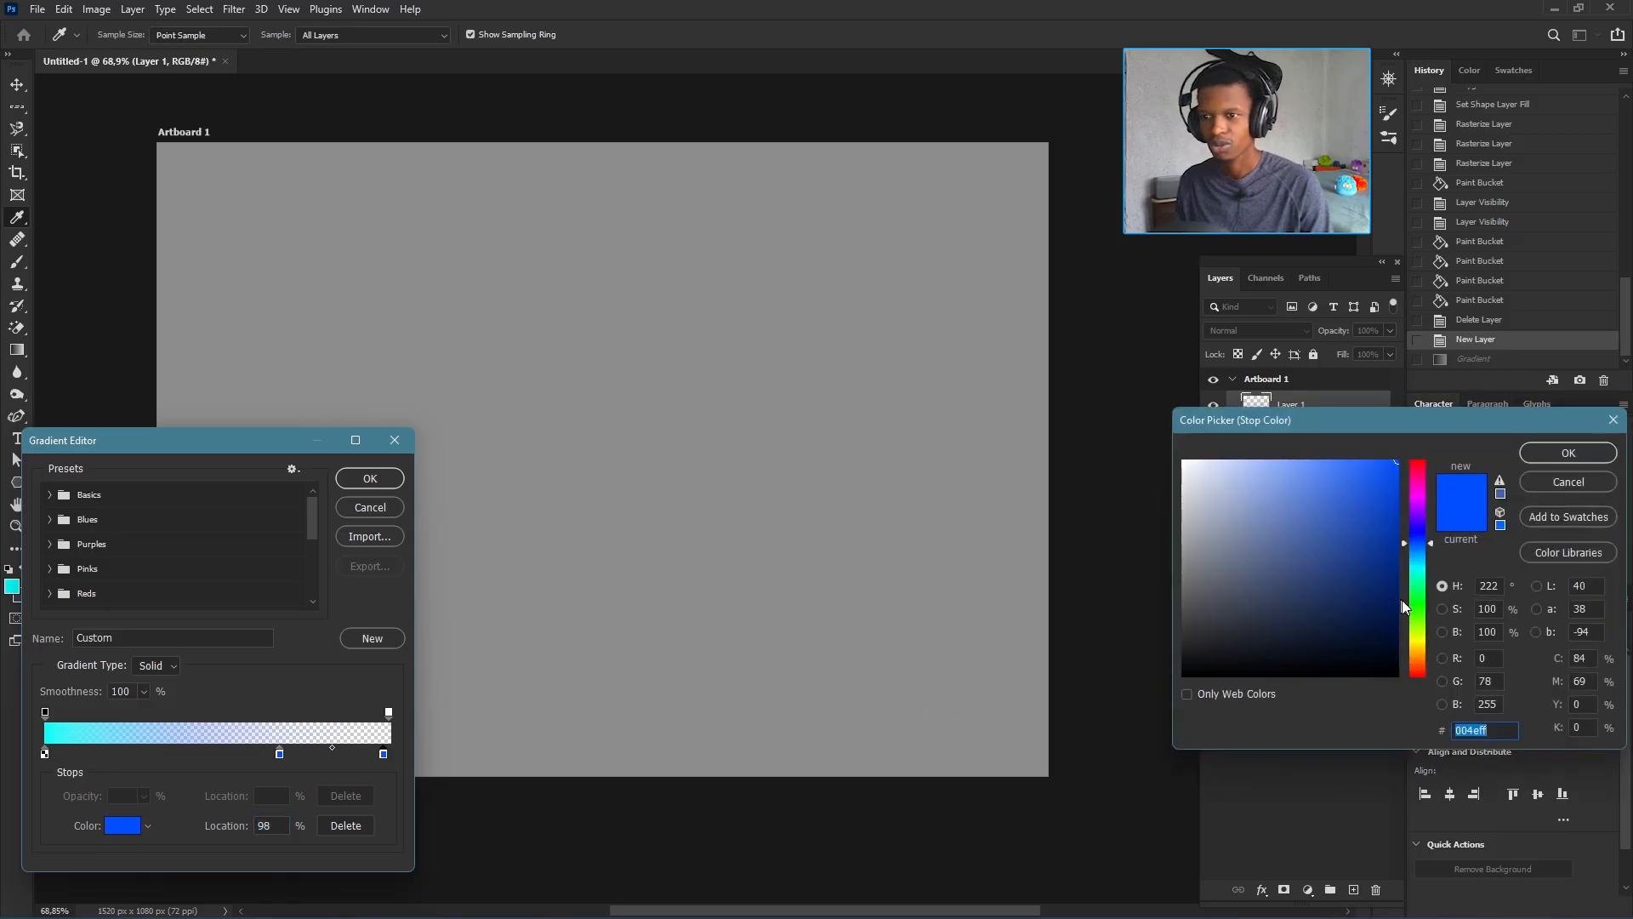
{"action": "left_click", "coordinate": [1399, 539]}
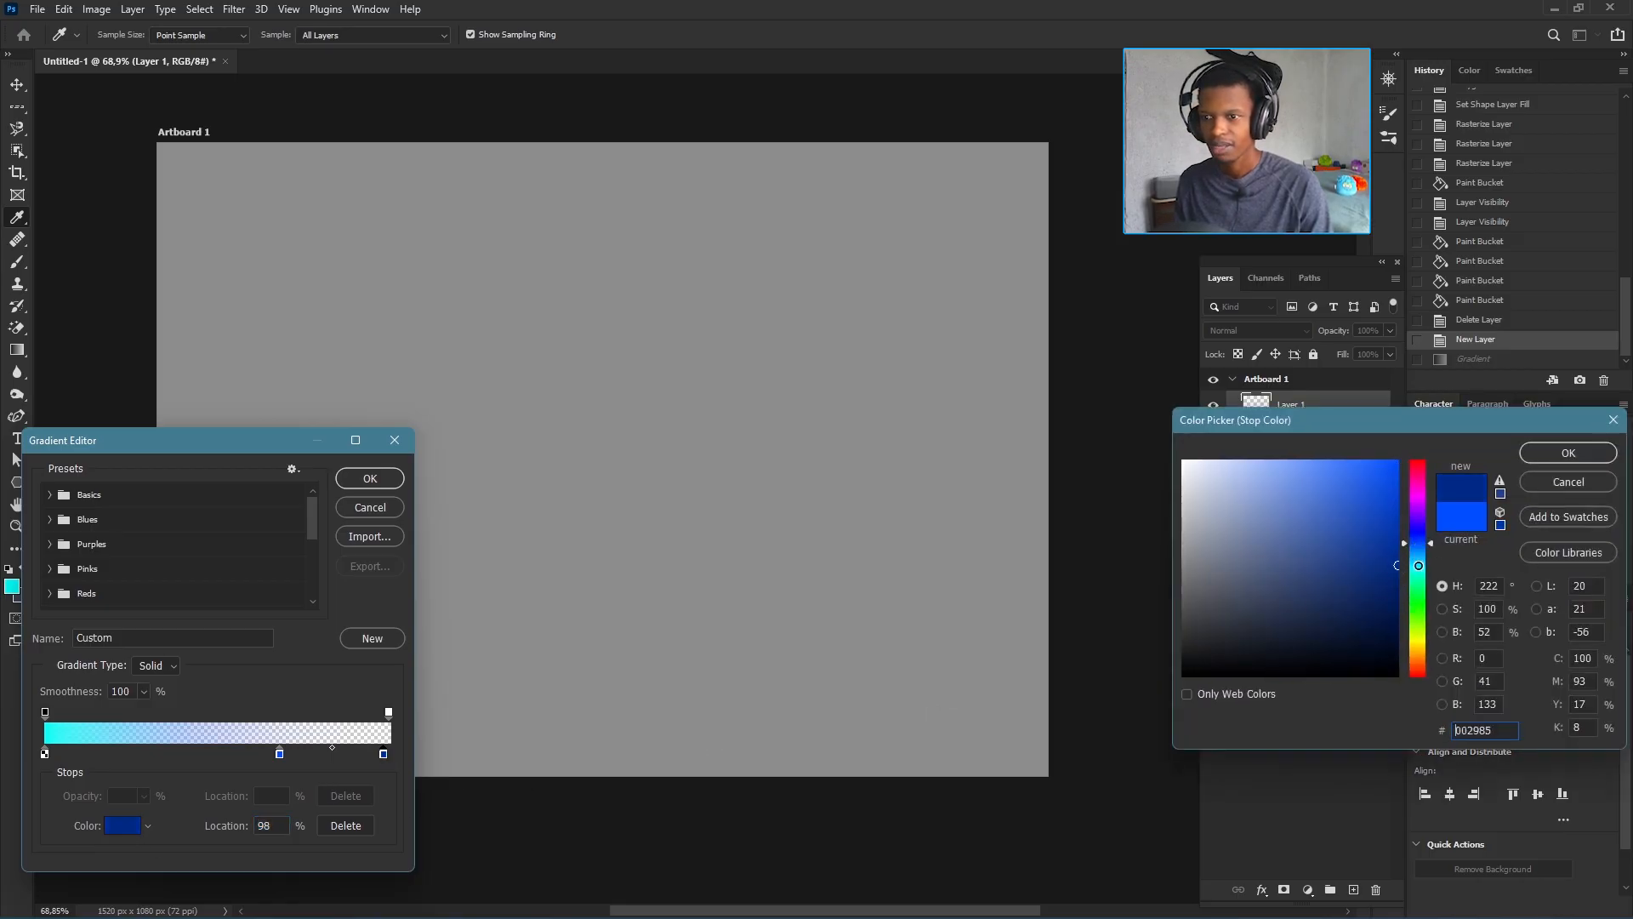
{"action": "left_click", "coordinate": [1561, 454]}
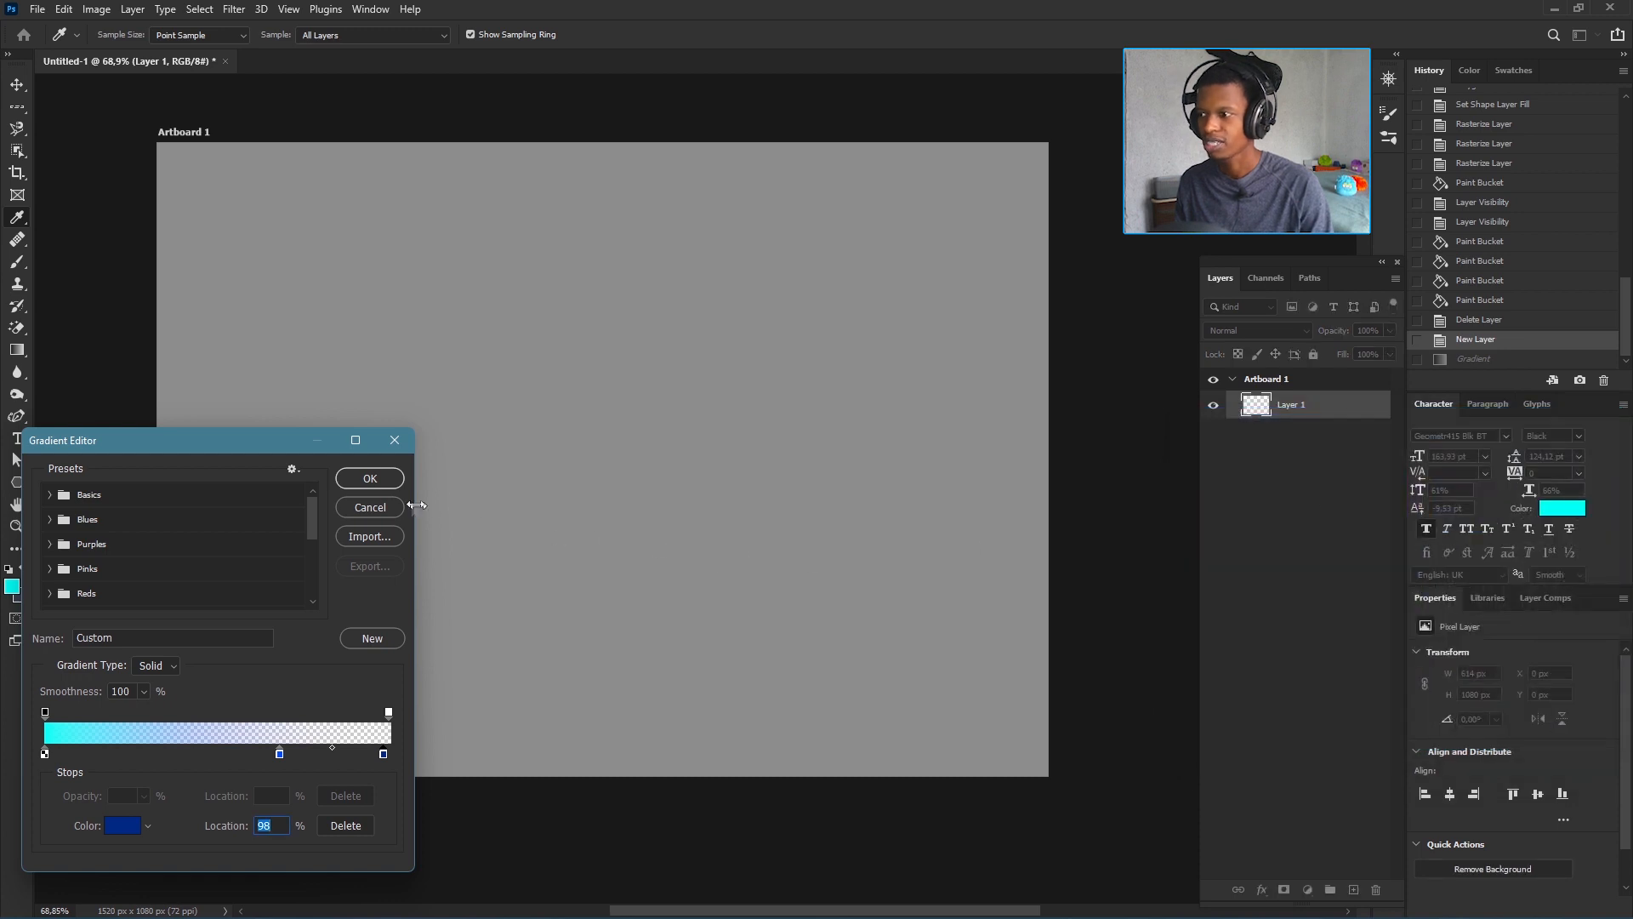
{"action": "left_click", "coordinate": [361, 483]}
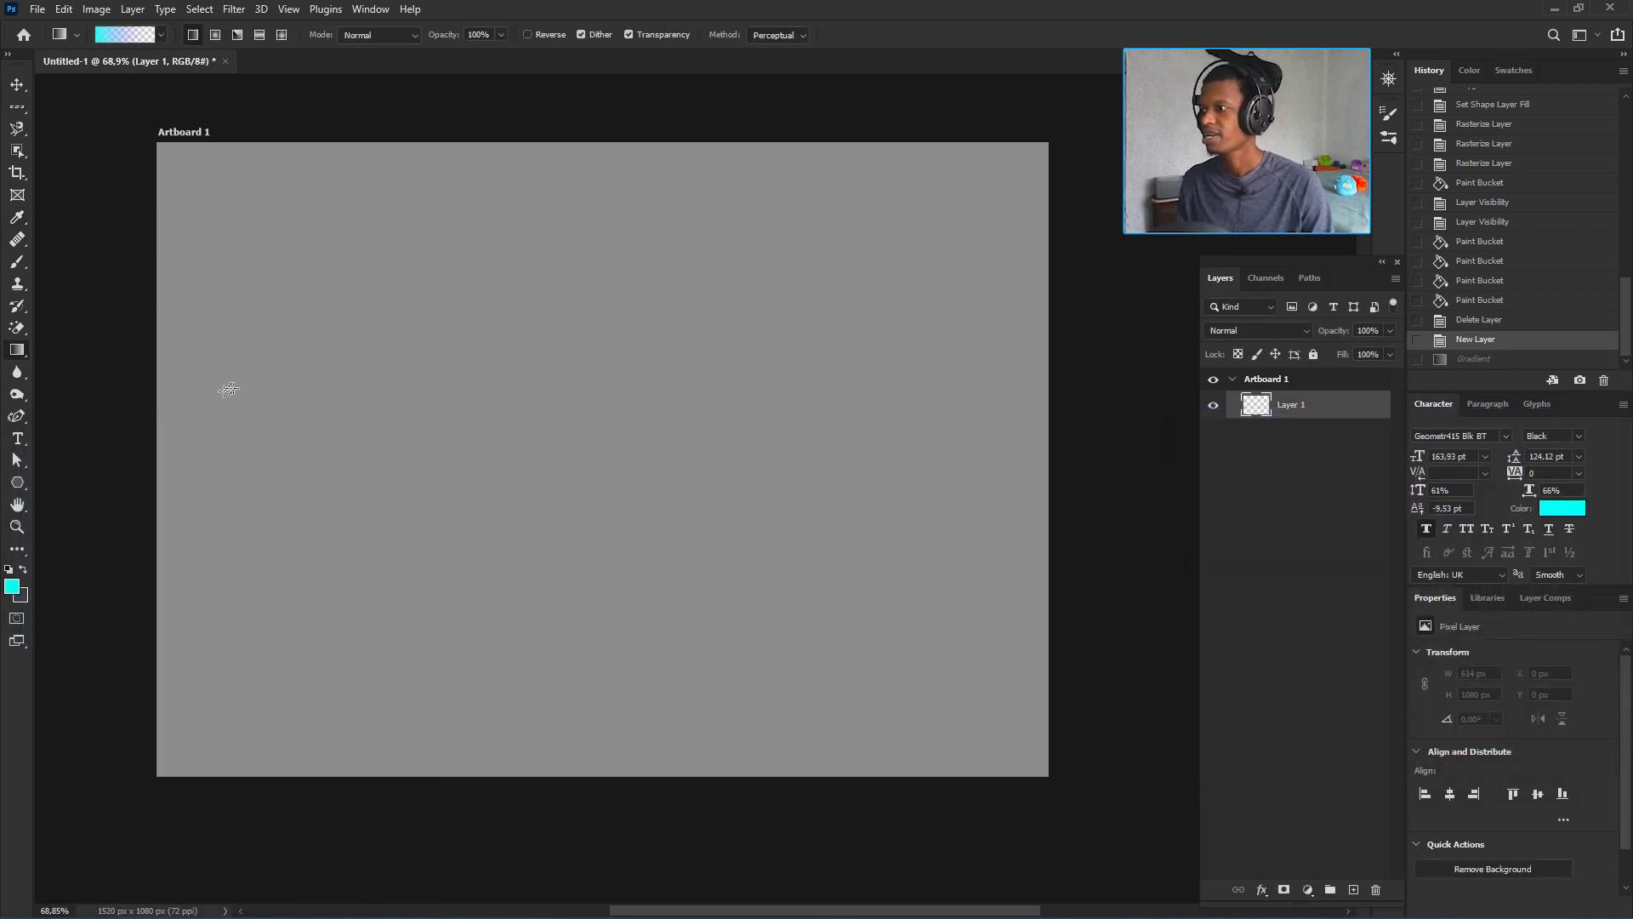
- Try the three-colour gradient across the artboard's left part, undo it, and redraw it wider over about three quarters of the artboard
{"action": "left_click_drag", "start_coordinate": [197, 408], "coordinate": [557, 424]}
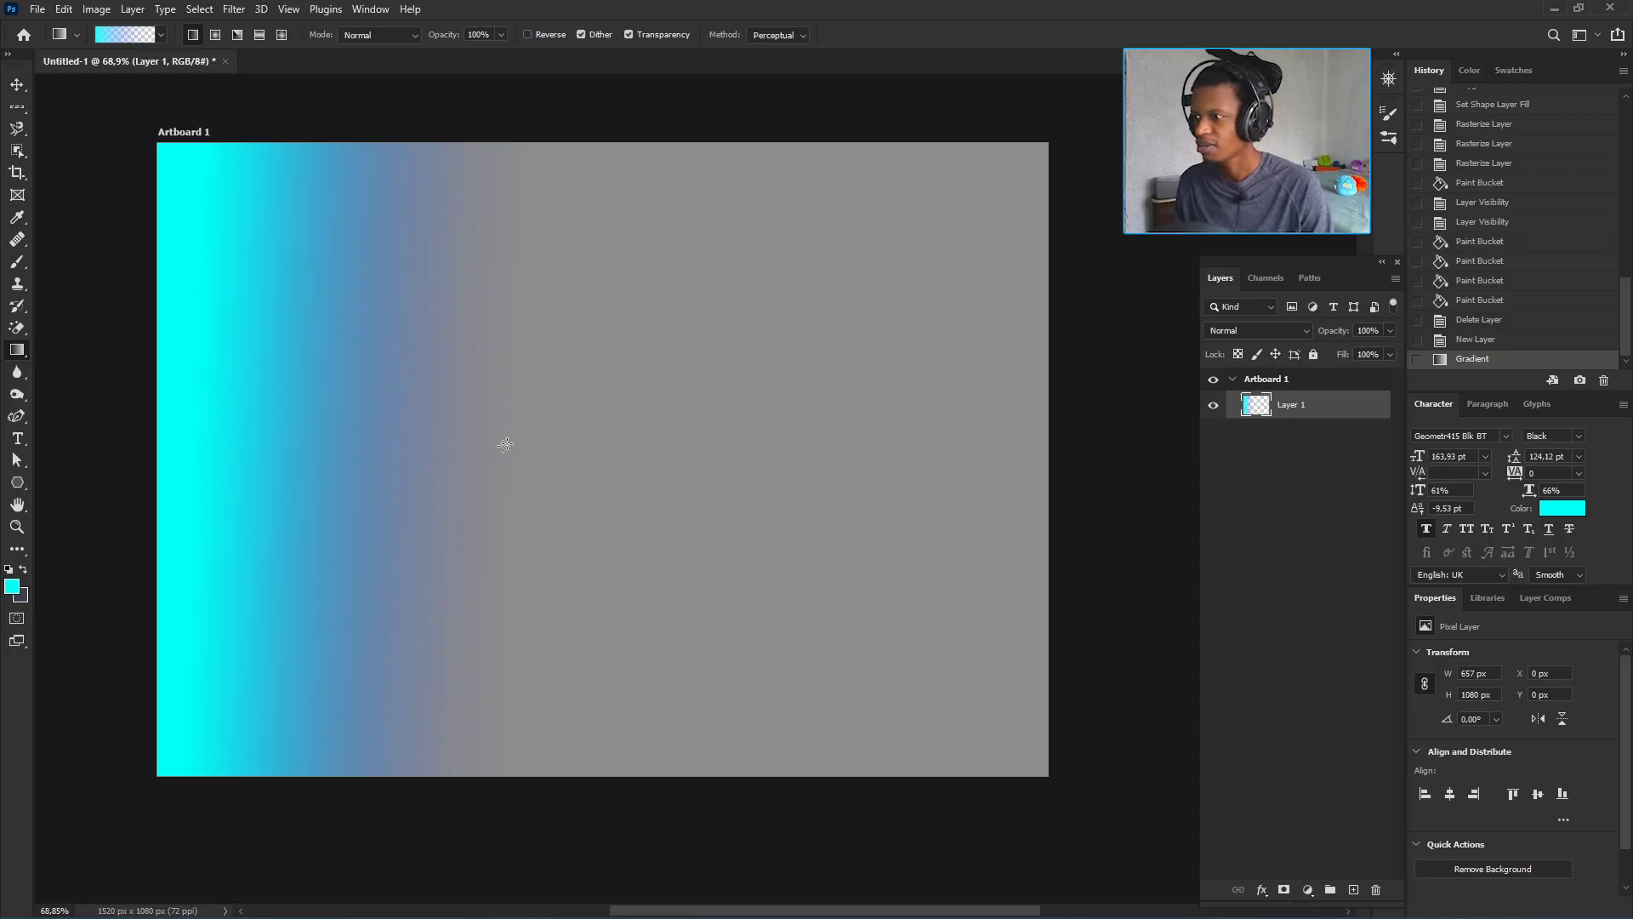
{"action": "key", "text": "ctrl+z"}
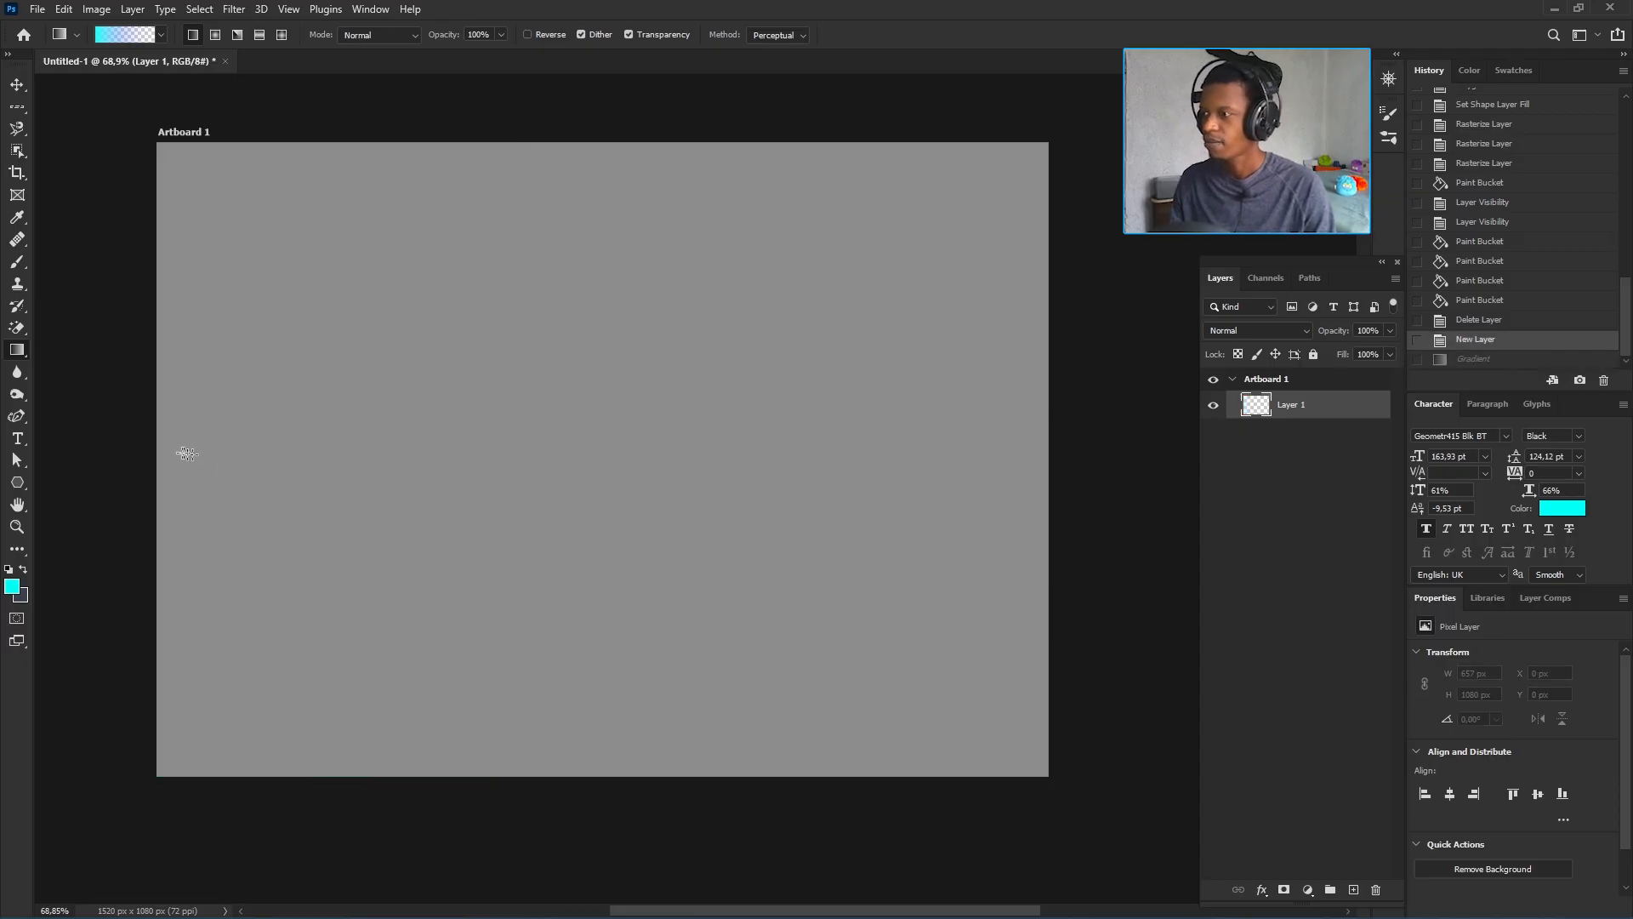
{"action": "left_click_drag", "start_coordinate": [166, 453], "coordinate": [838, 454]}
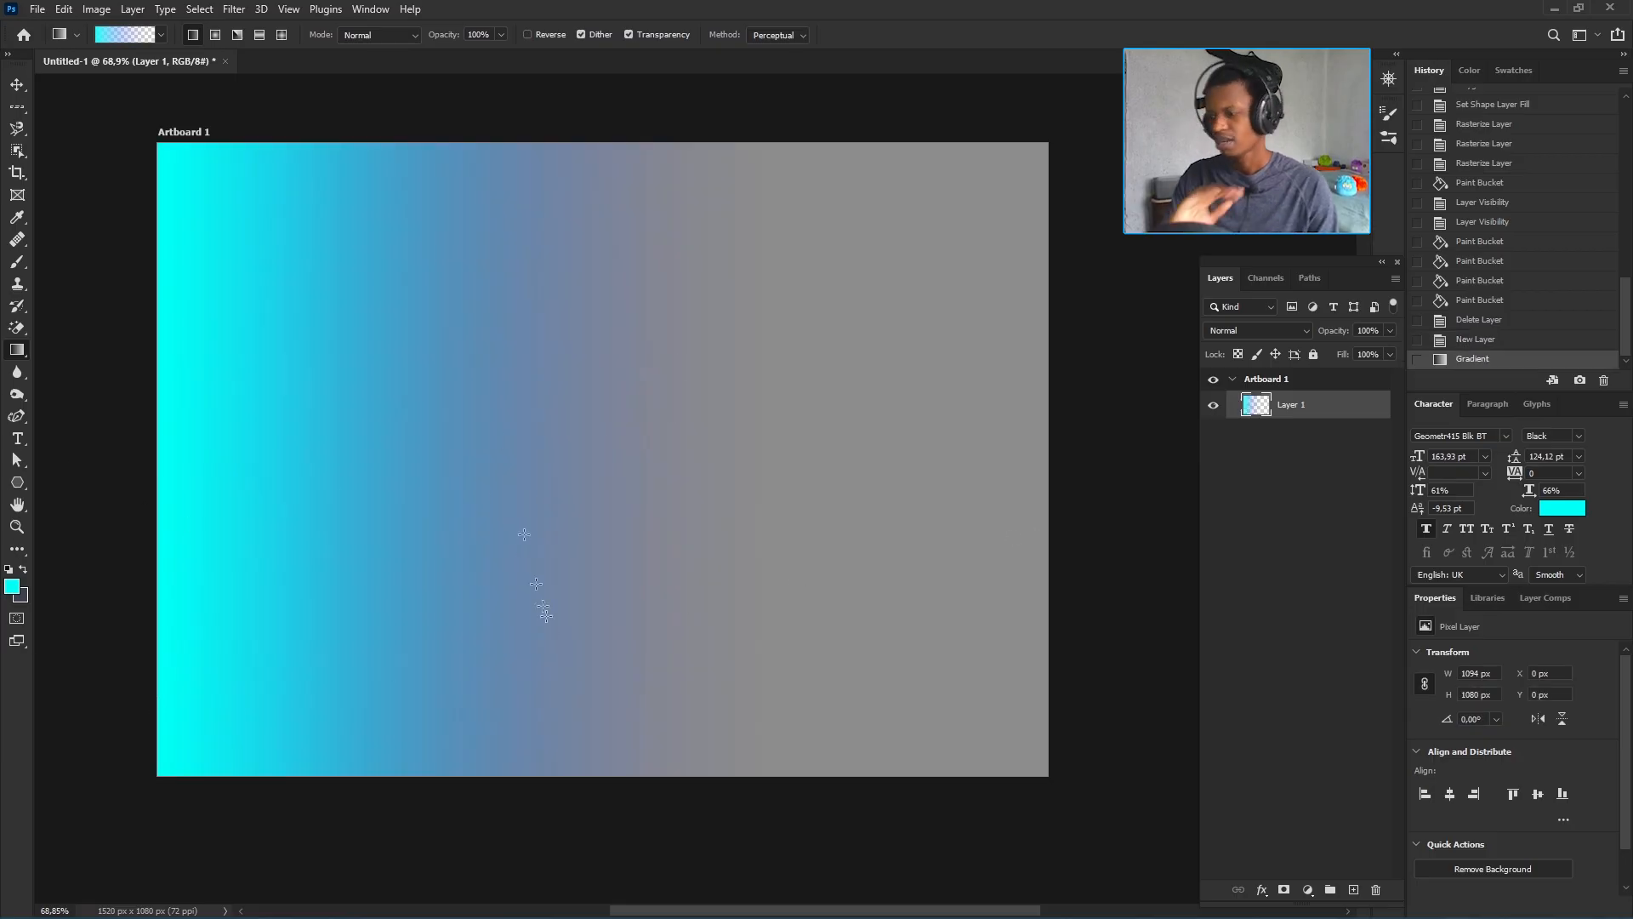
- Undo the wide gradient, the new layer and the layer deletion to bring back the photo and shape layers
{"action": "key", "text": "ctrl+z"}
{"action": "key", "text": "ctrl+z"}
{"action": "key", "text": "ctrl+z"}
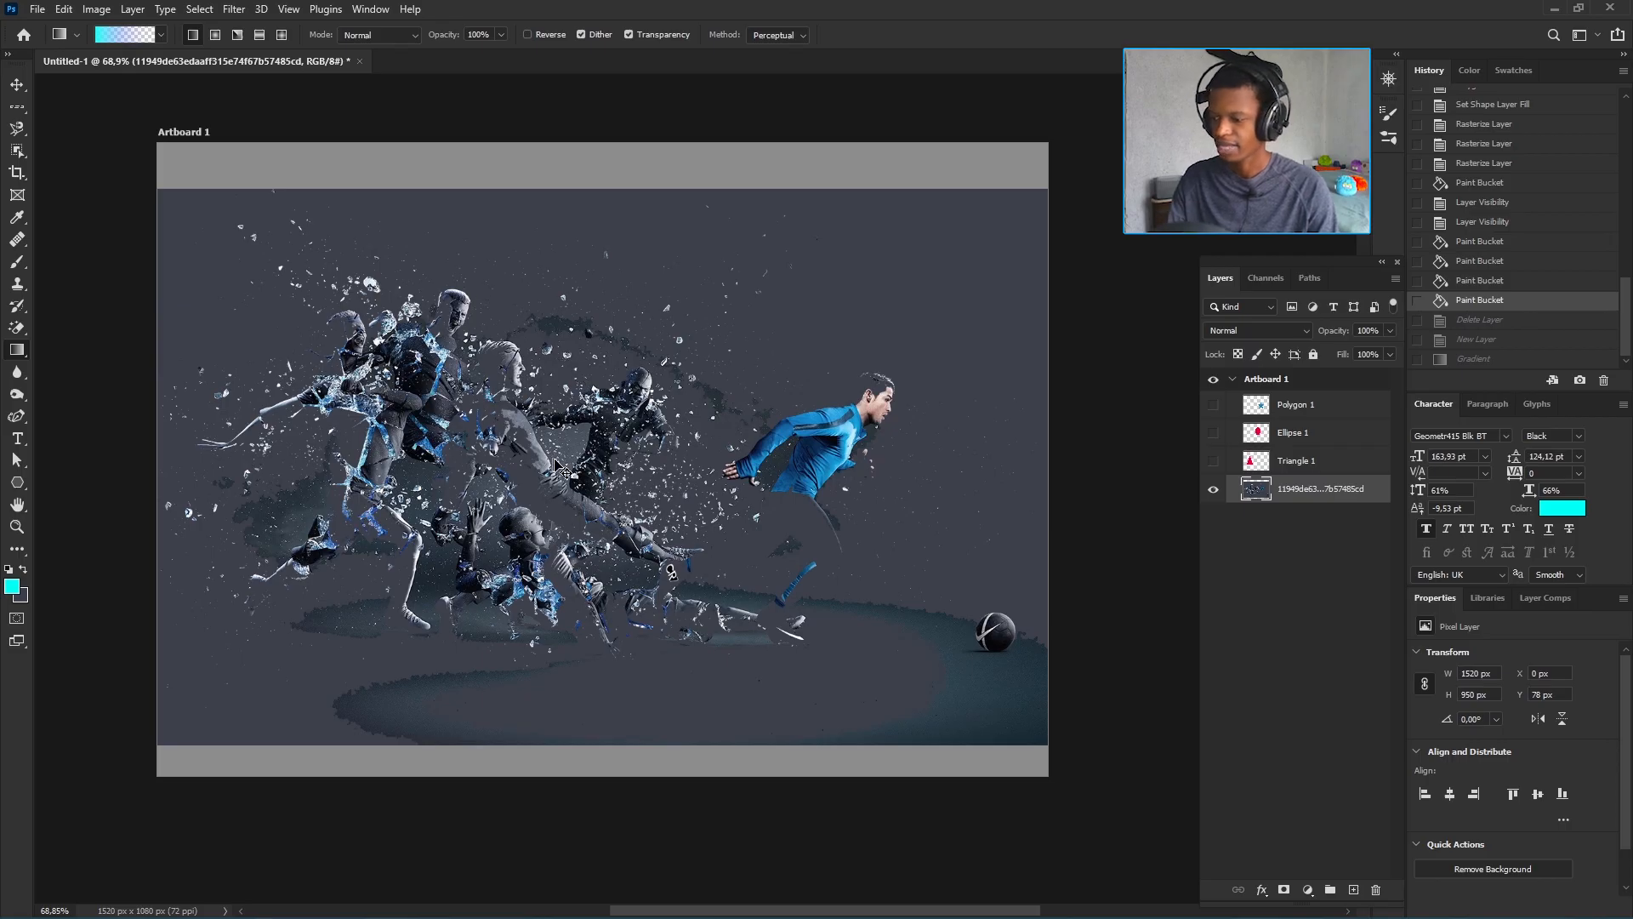
- Redo the deletion of the photo and shape layers, and look through the Basics gradient presets
{"action": "key", "text": "ctrl+shift+z"}
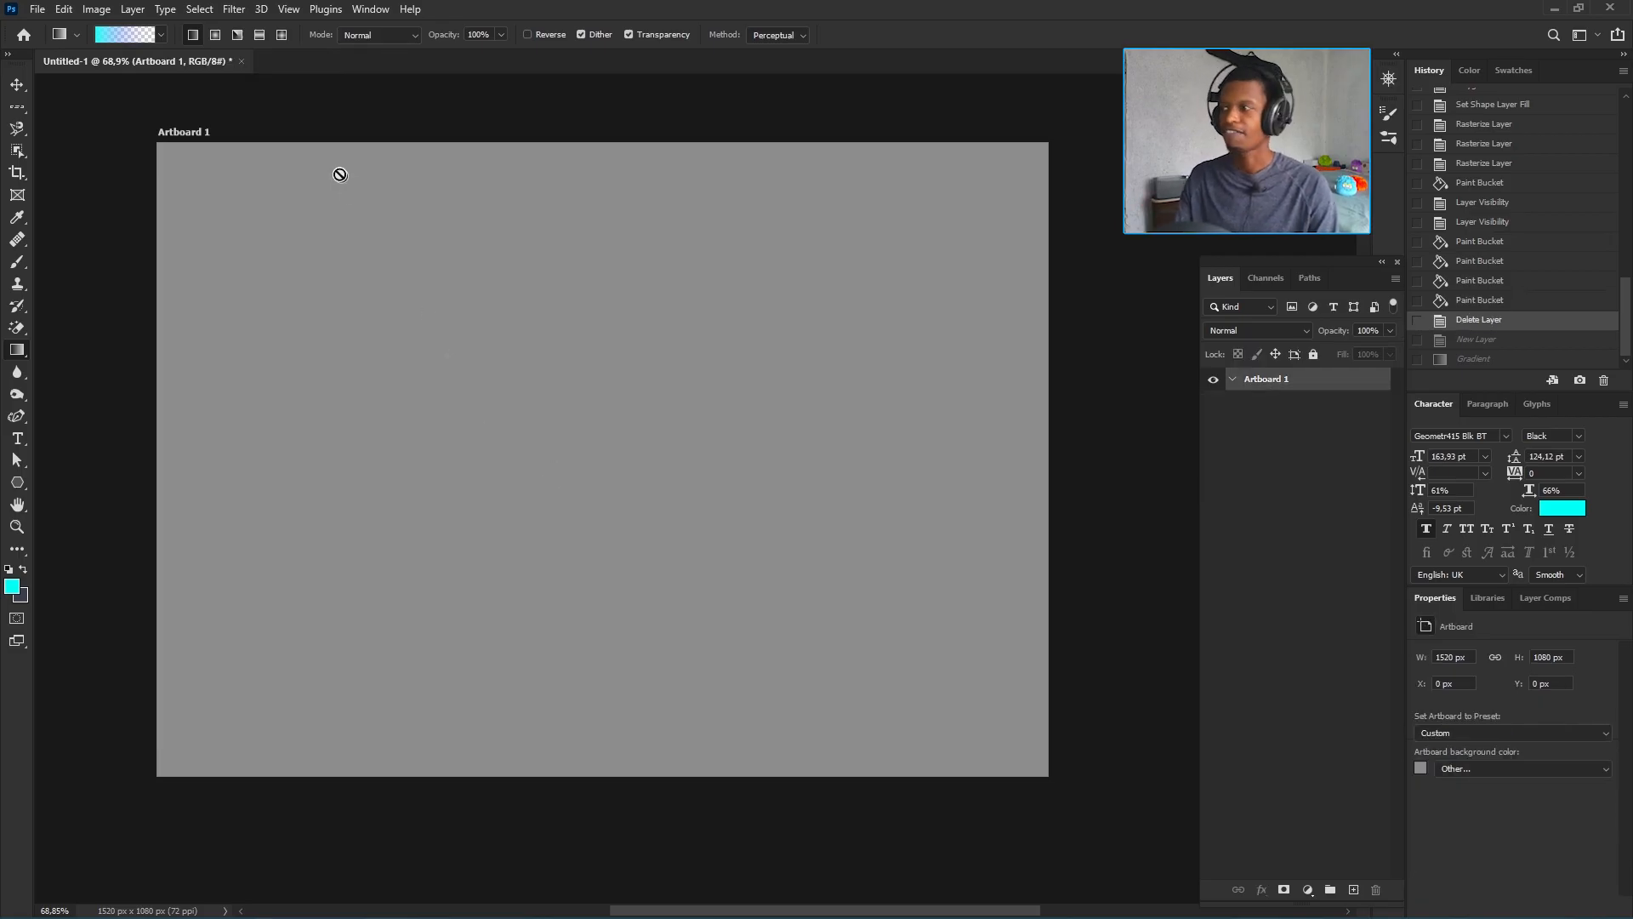
{"action": "left_click", "coordinate": [161, 36]}
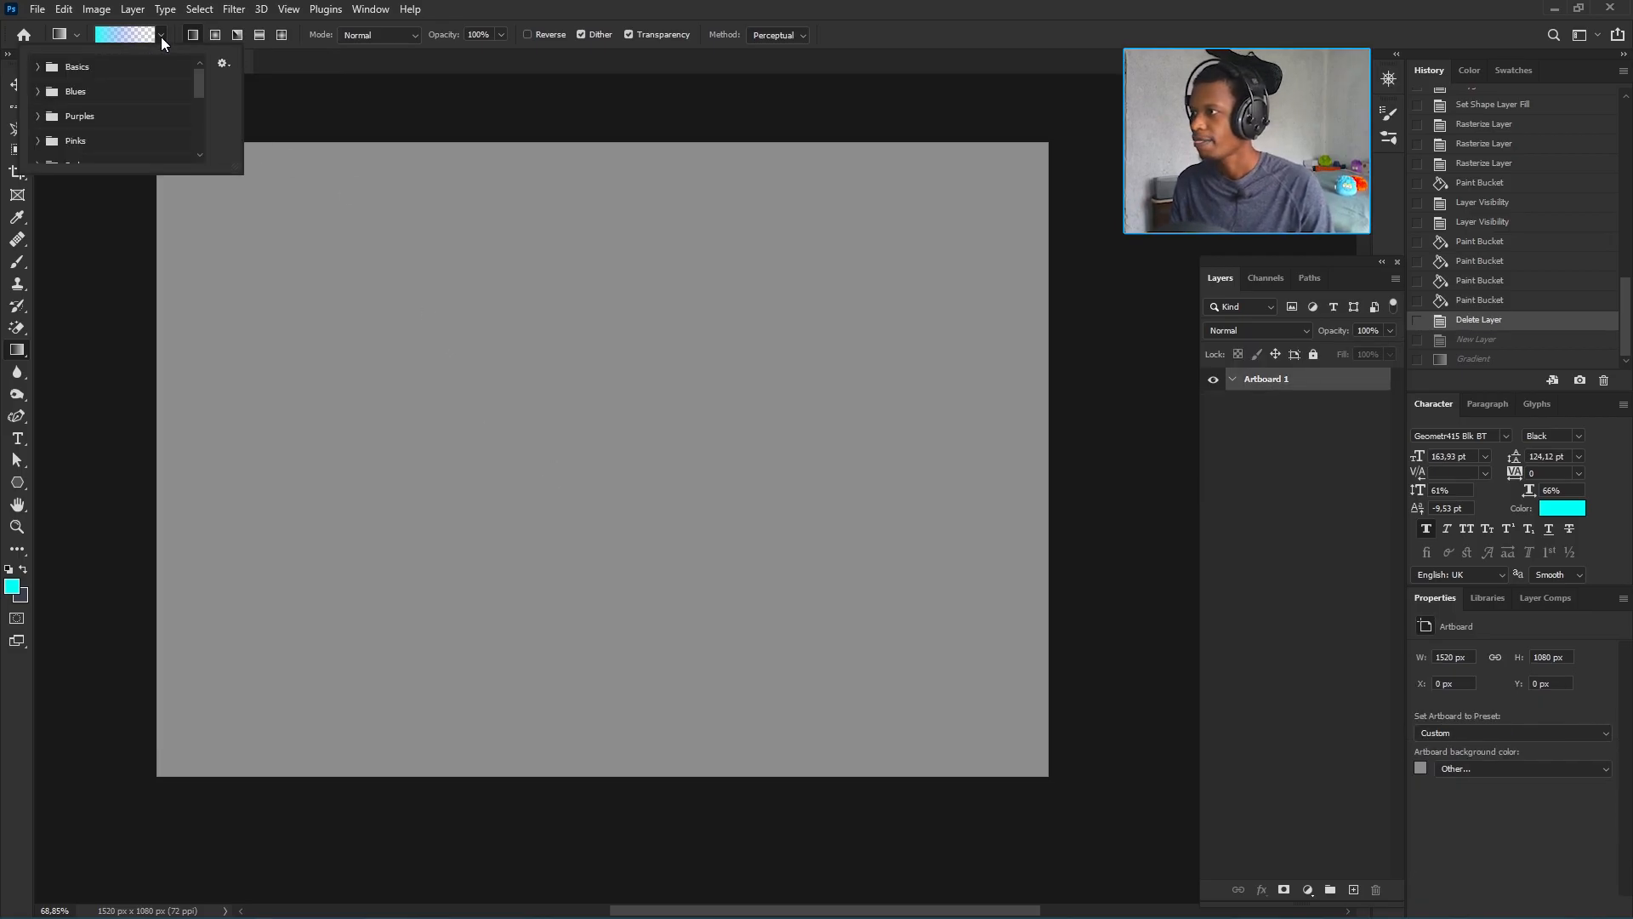
{"action": "left_click", "coordinate": [73, 68]}
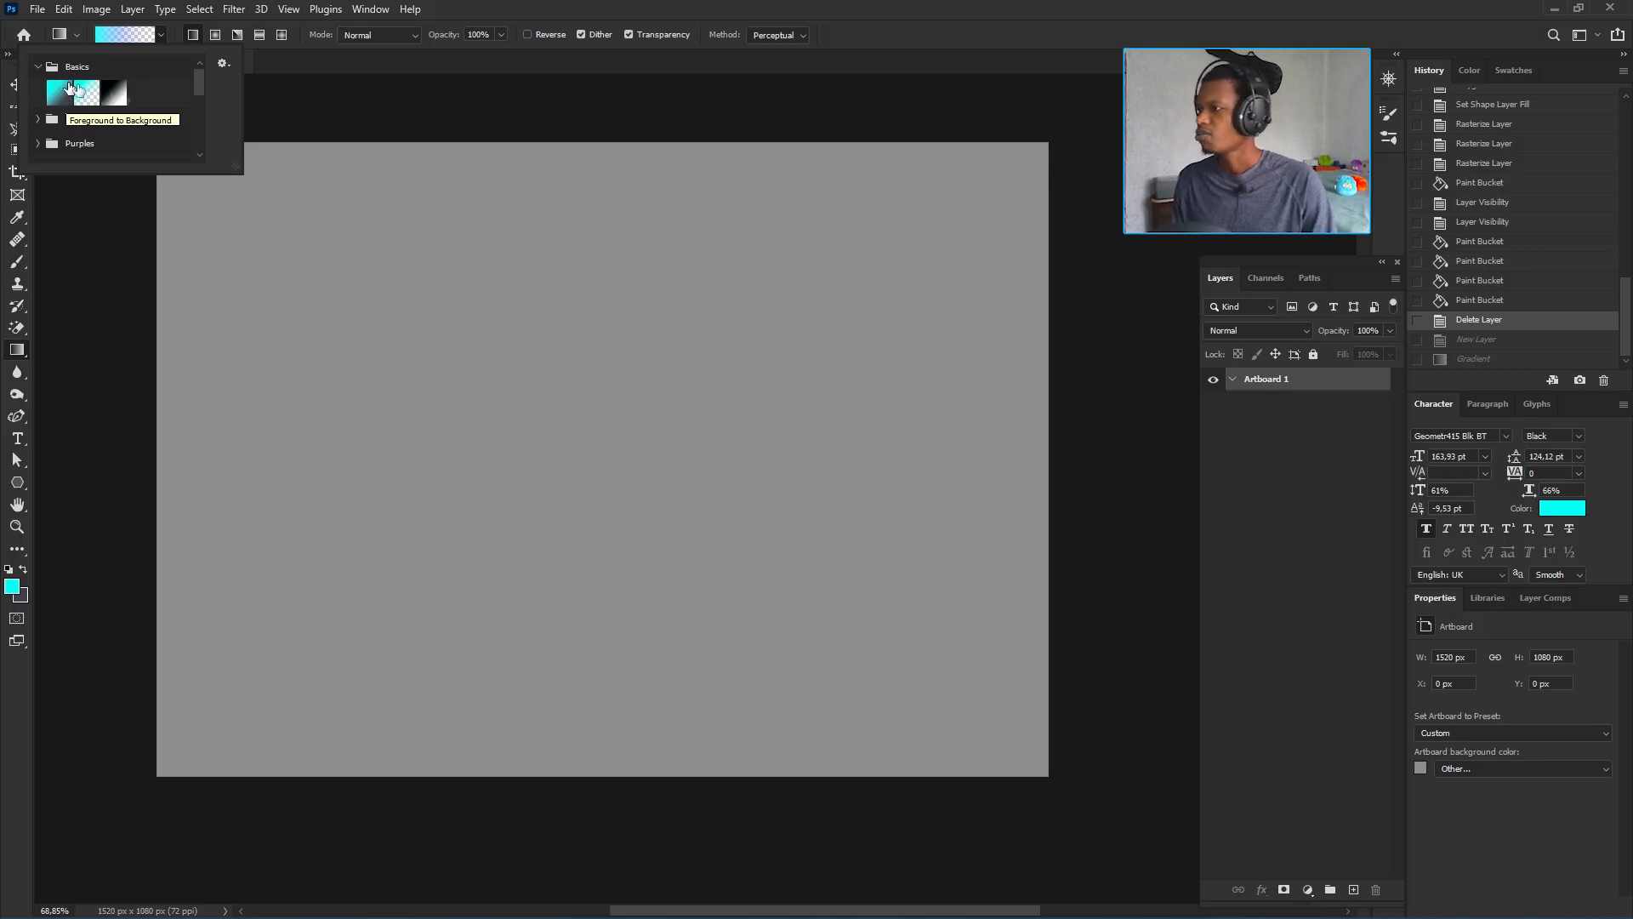
{"action": "left_click", "coordinate": [36, 72]}
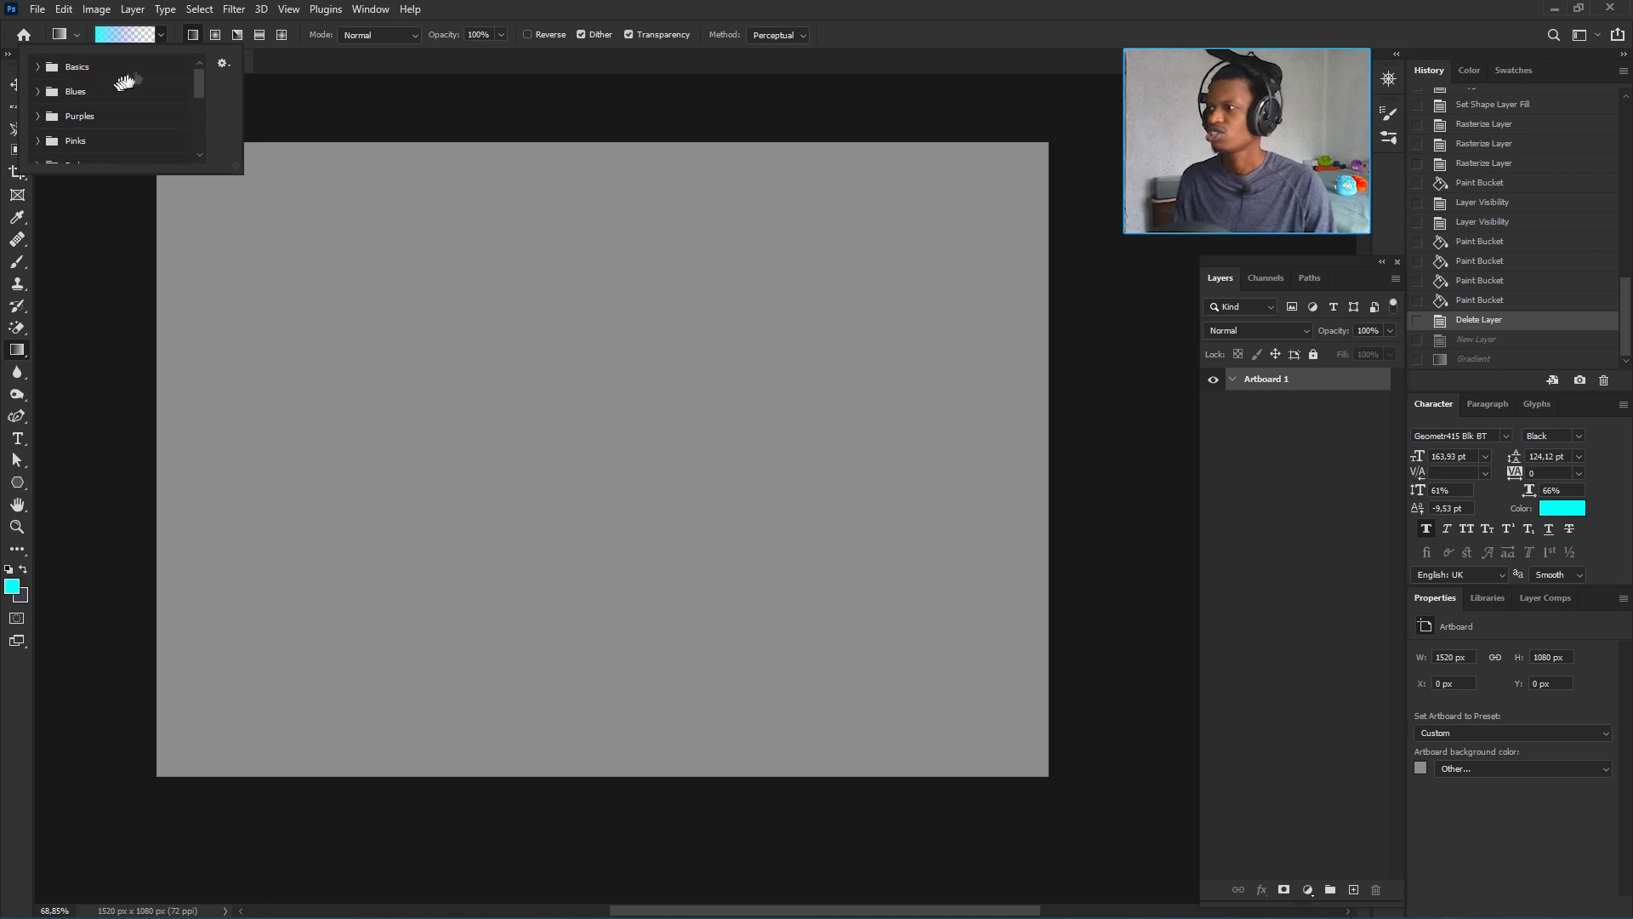
- Examine the gradient presets in the Blues group, and collapse the group again
{"action": "left_click", "coordinate": [41, 92]}
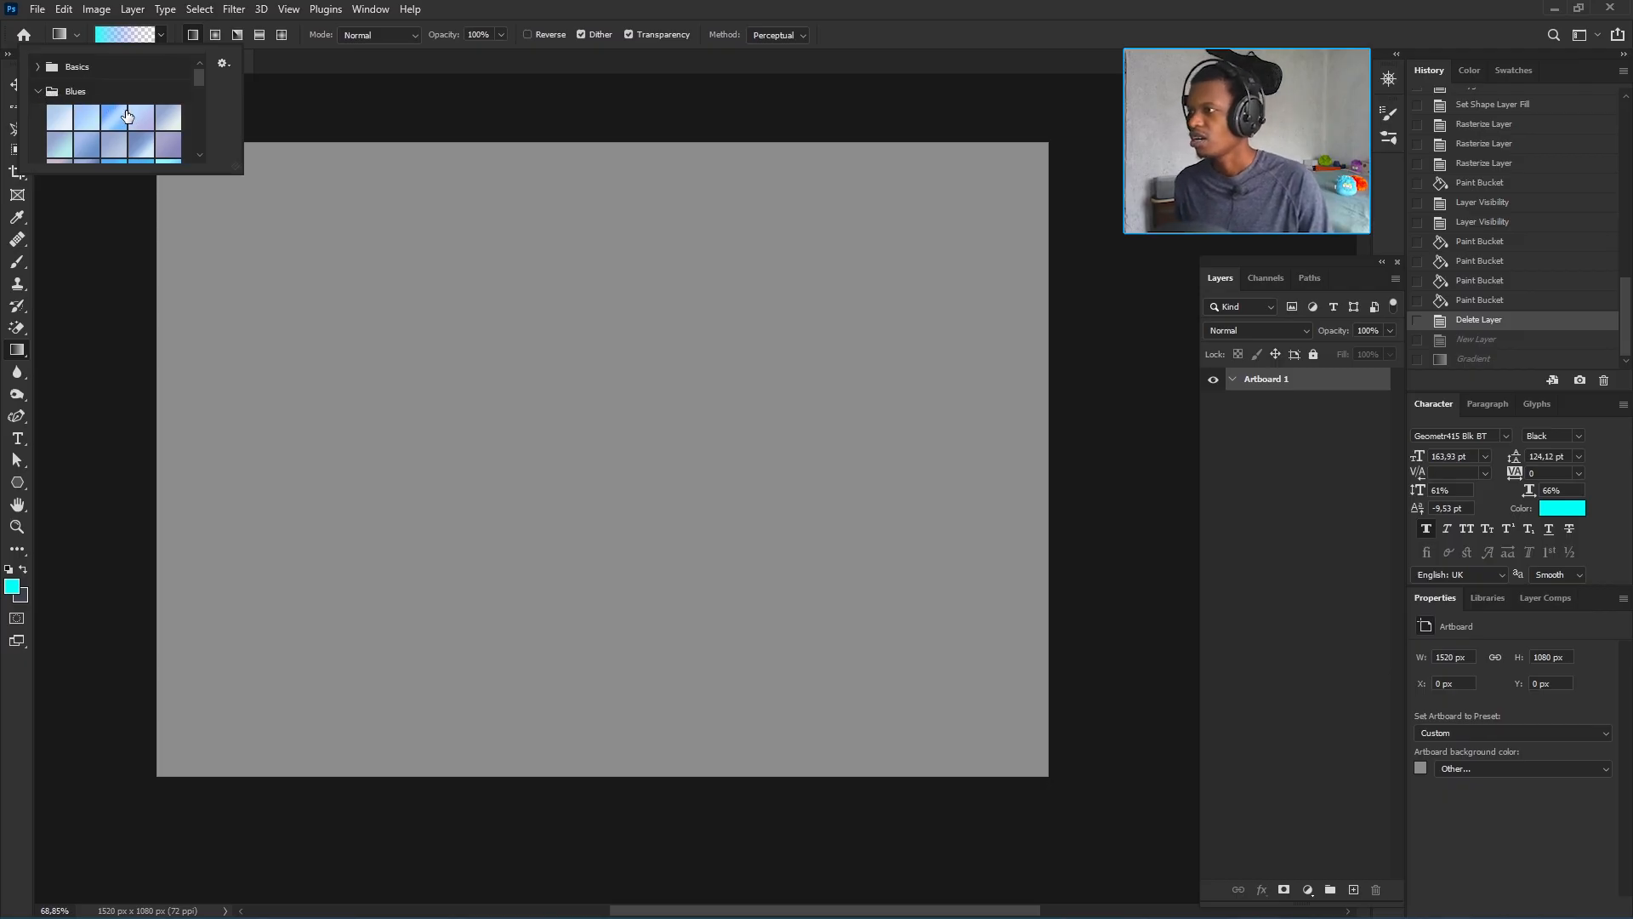
{"action": "scroll", "coordinate": [126, 116], "scroll_direction": "down", "scroll_amount": 3}
{"action": "scroll", "coordinate": [125, 115], "scroll_direction": "down", "scroll_amount": 4}
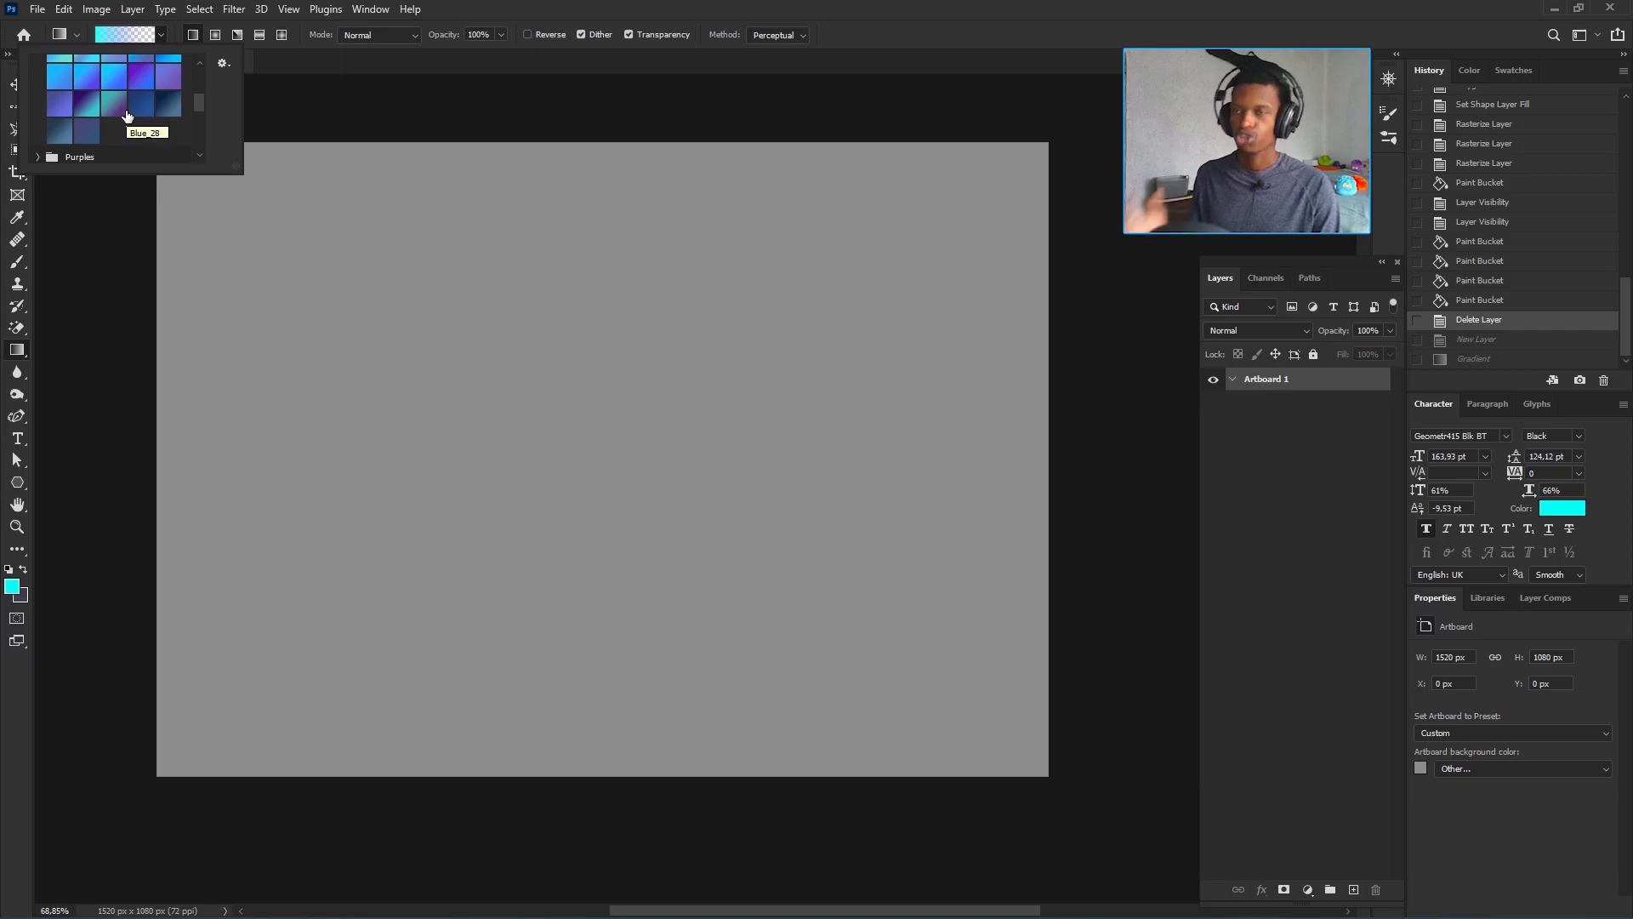
{"action": "scroll", "coordinate": [125, 109], "scroll_direction": "up", "scroll_amount": 8}
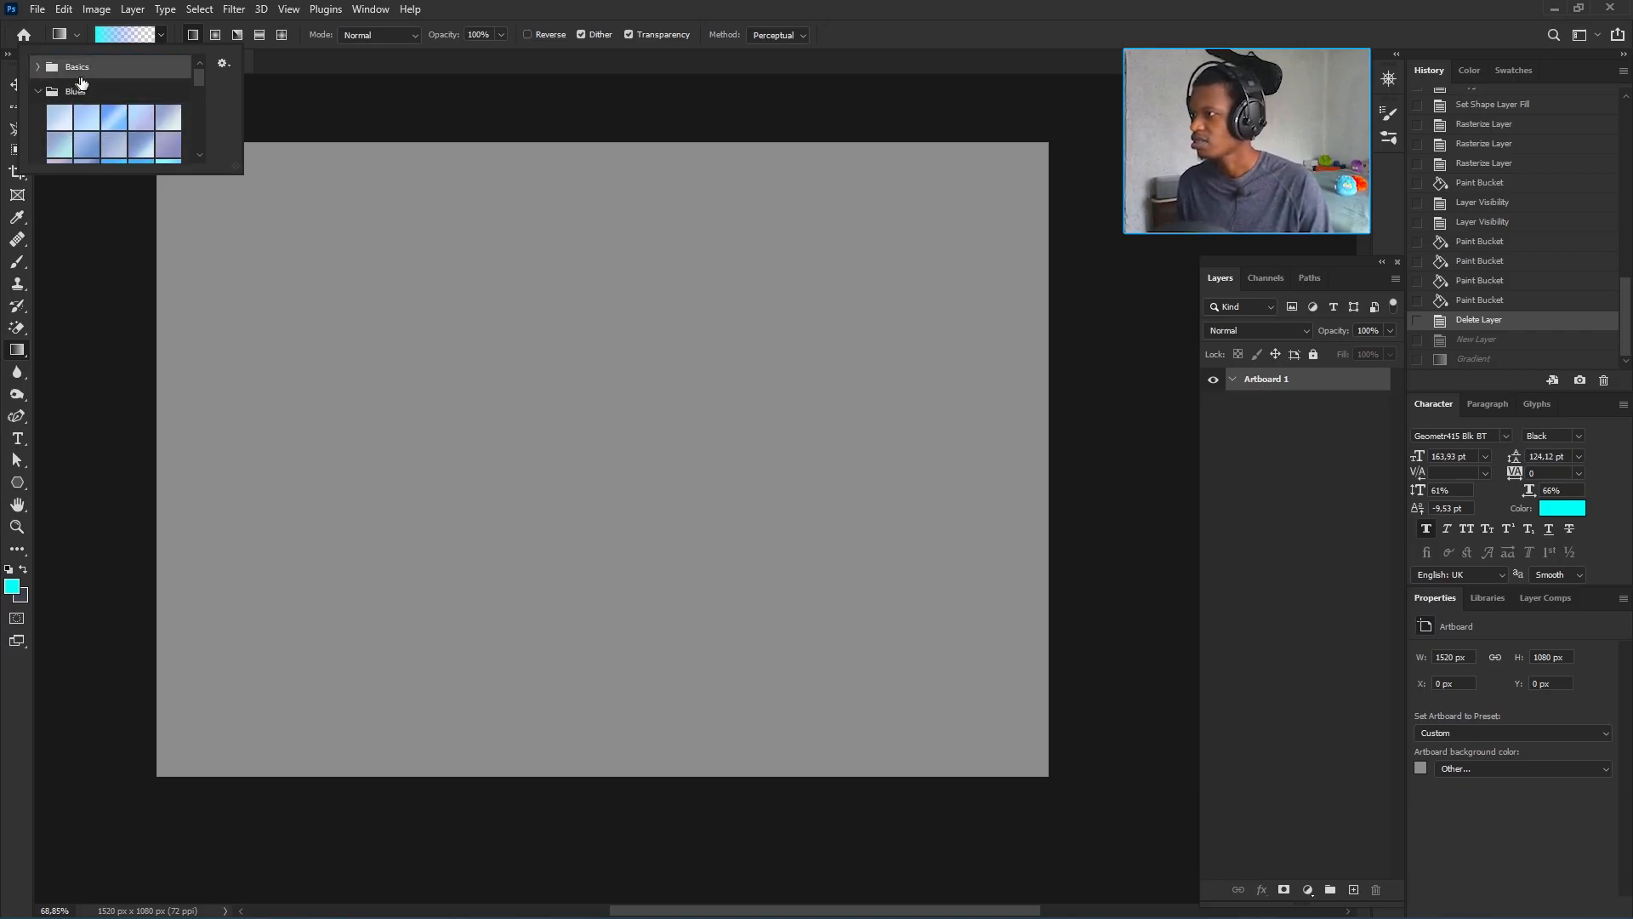
{"action": "left_click", "coordinate": [39, 68]}
{"action": "left_click", "coordinate": [38, 69]}
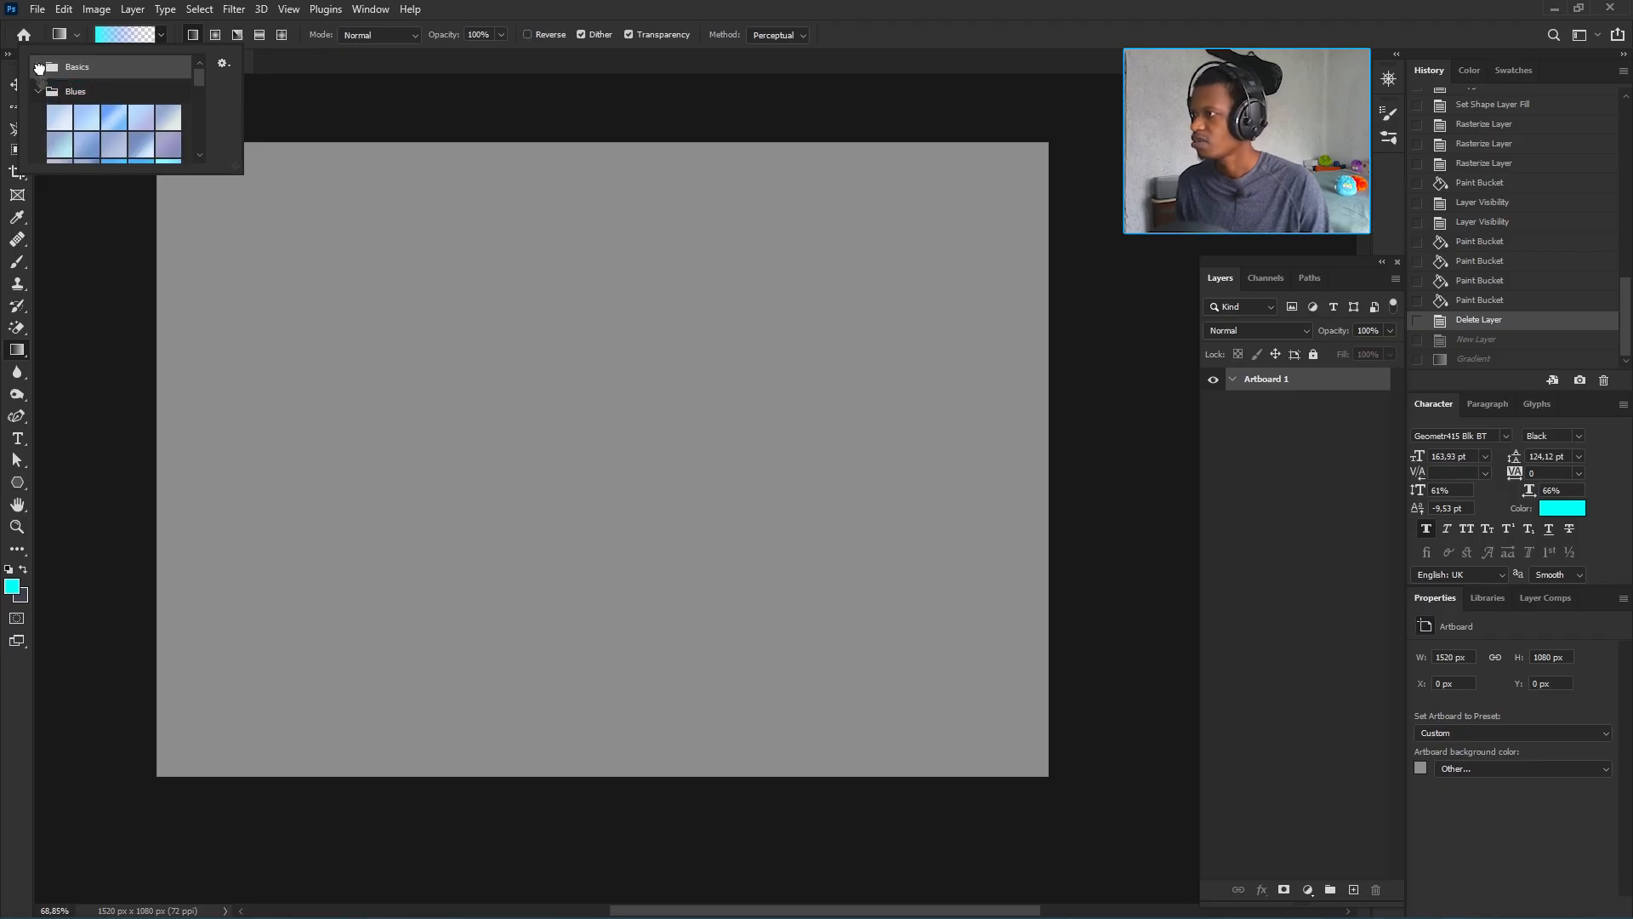
{"action": "left_click", "coordinate": [40, 92]}
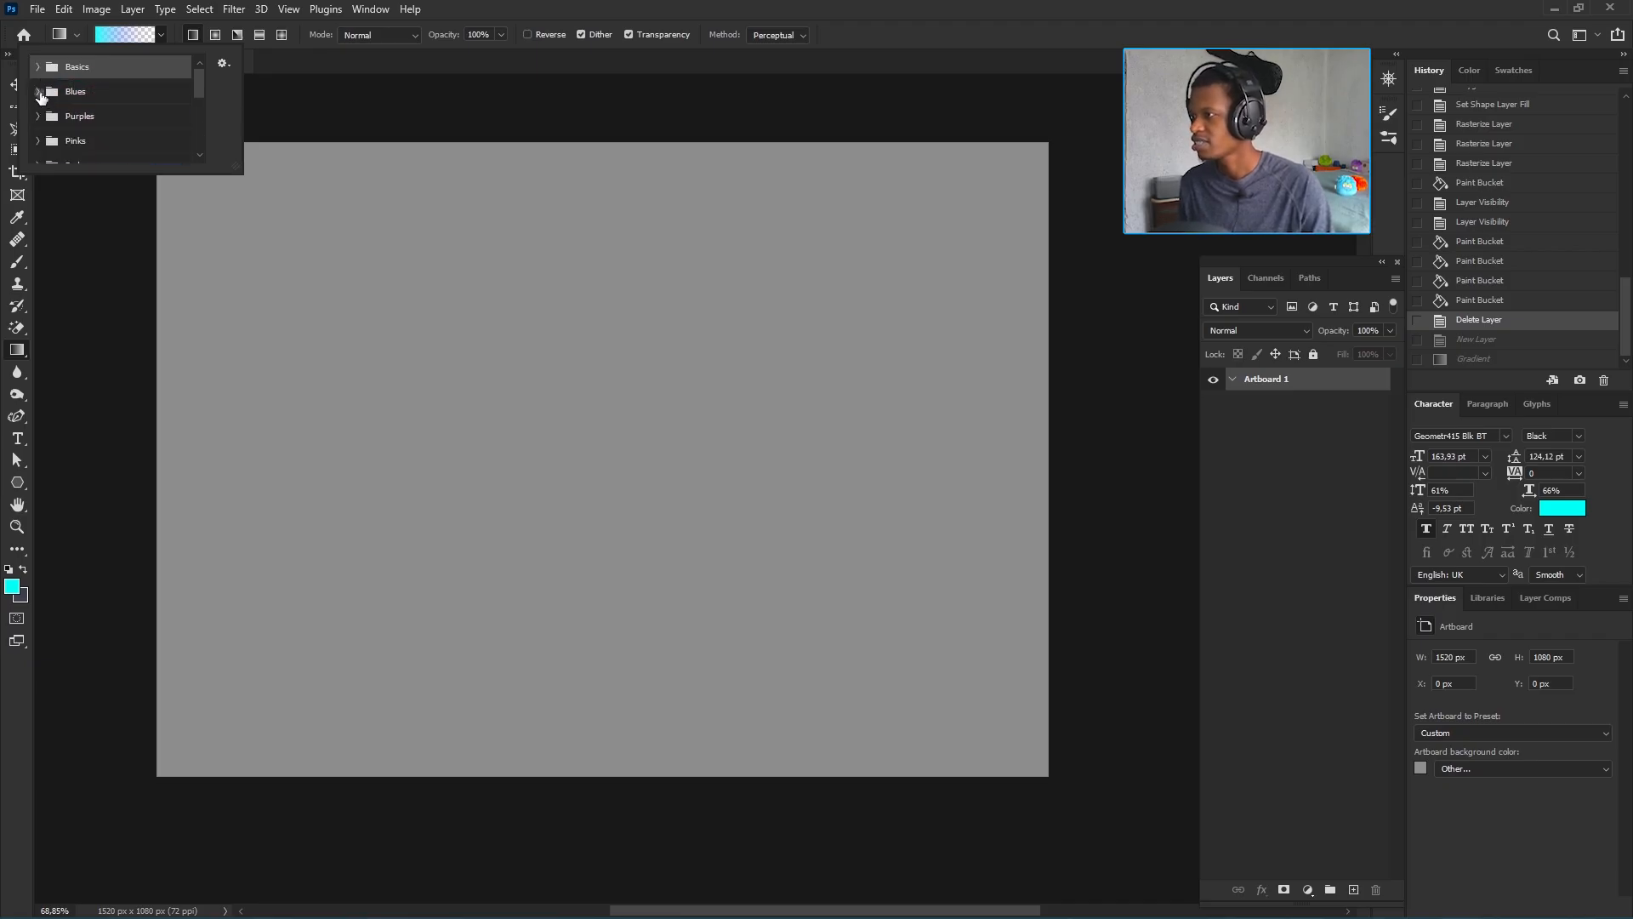
{"action": "left_click", "coordinate": [39, 91]}
{"action": "left_click", "coordinate": [39, 92]}
- Choose the cyan-to-magenta preset from the Purples gradient group and add a new empty layer to the artboard
{"action": "scroll", "coordinate": [40, 97], "scroll_direction": "down", "scroll_amount": 1}
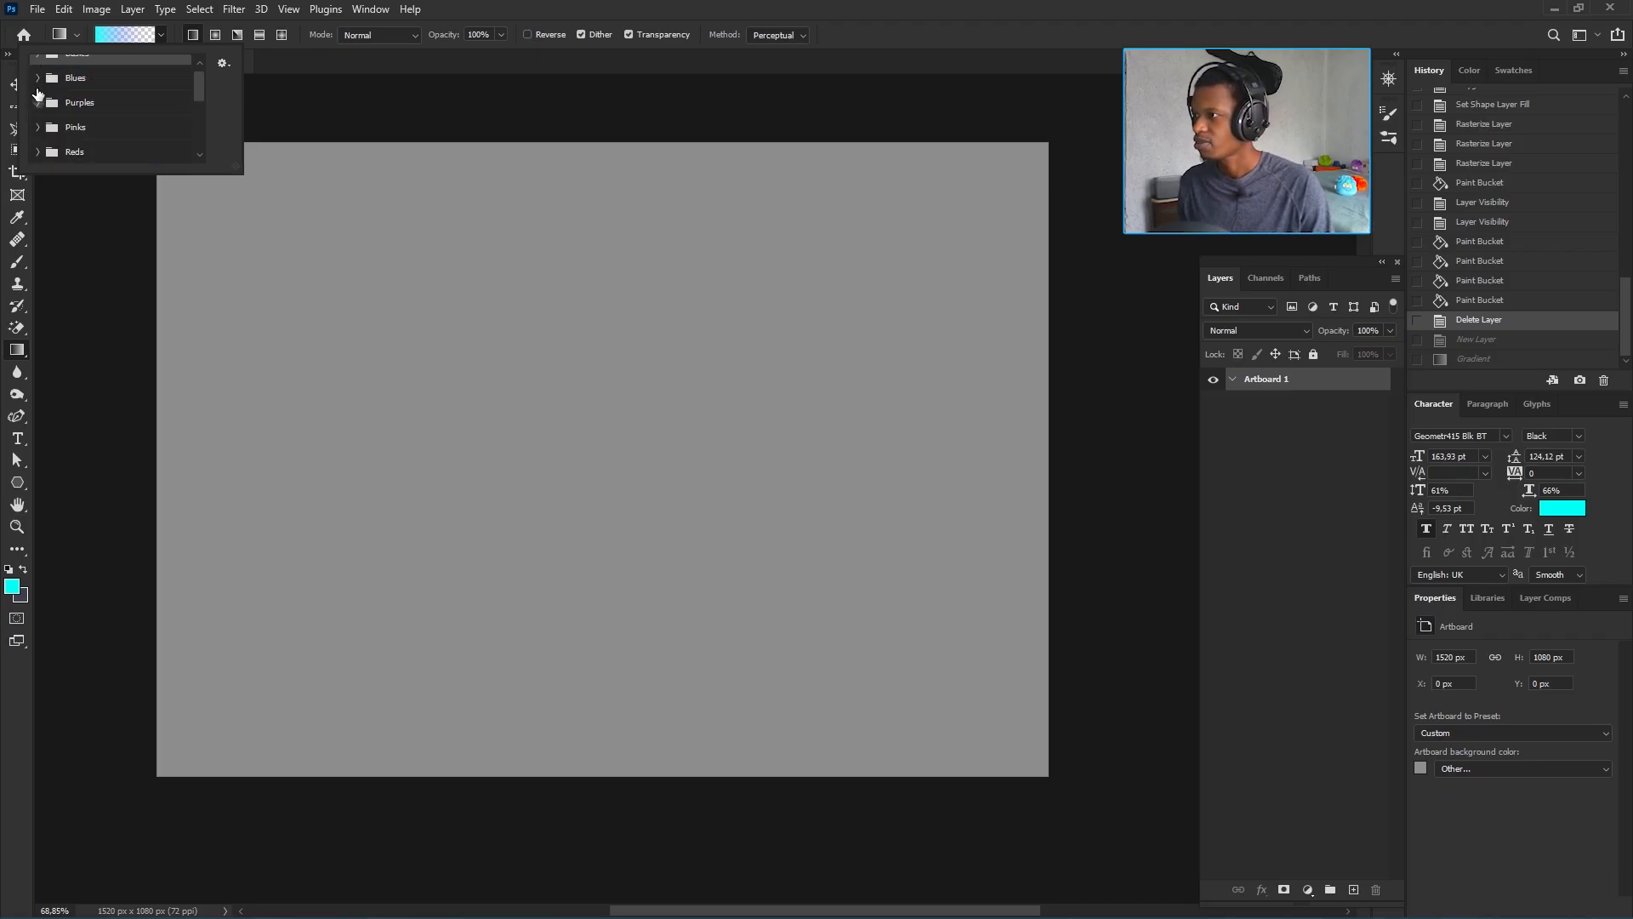
{"action": "left_click", "coordinate": [34, 103]}
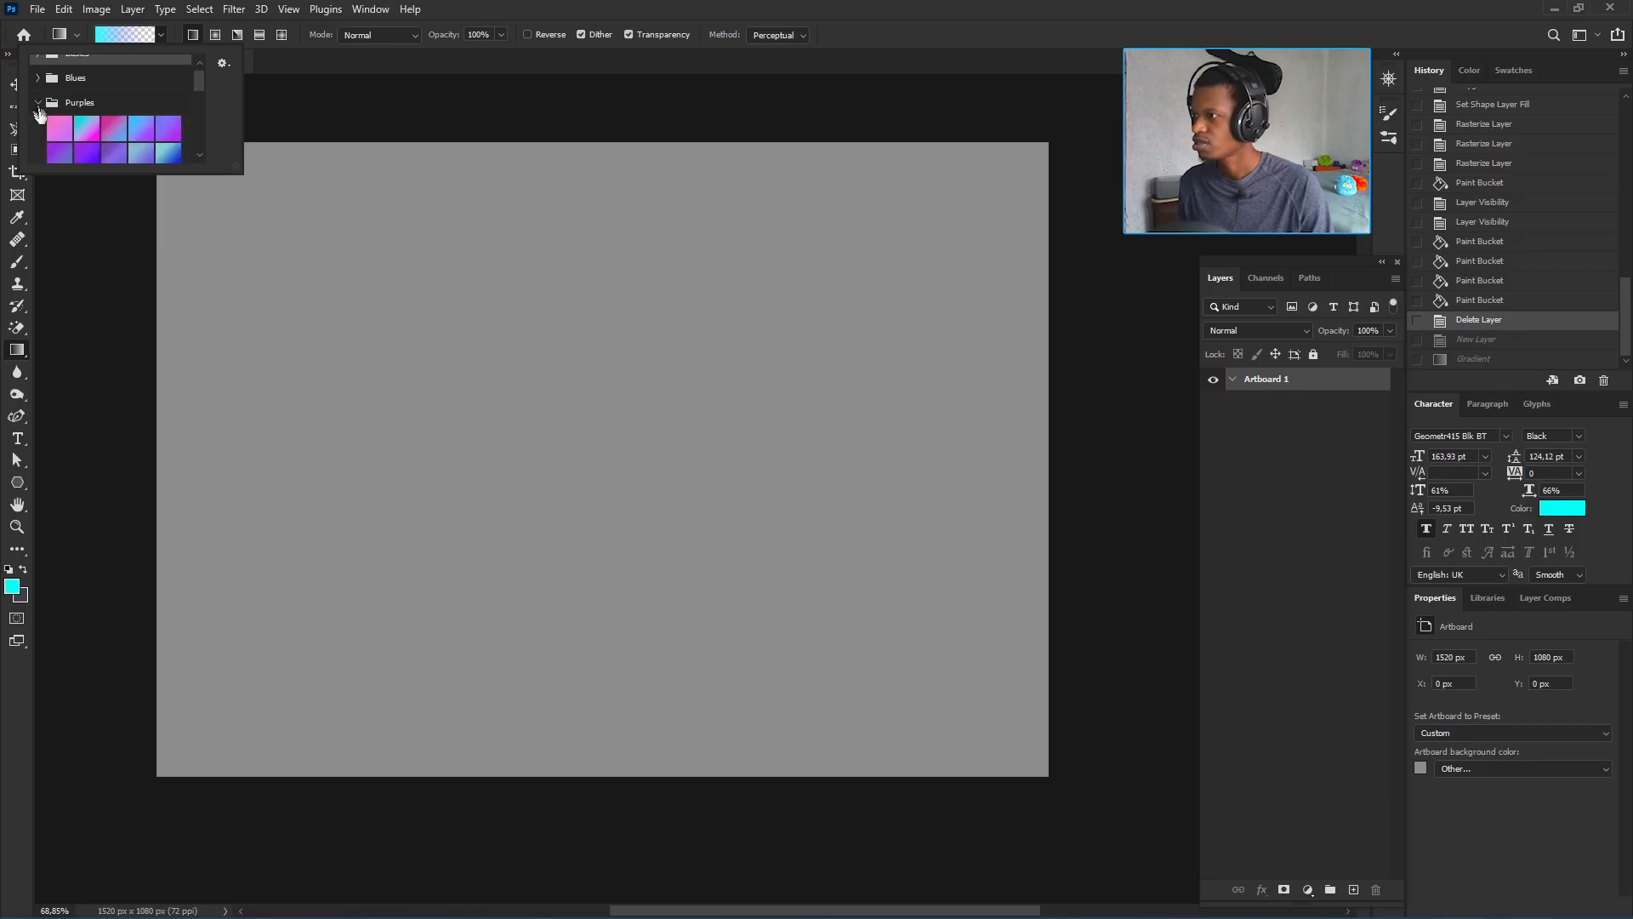
{"action": "left_click", "coordinate": [88, 130]}
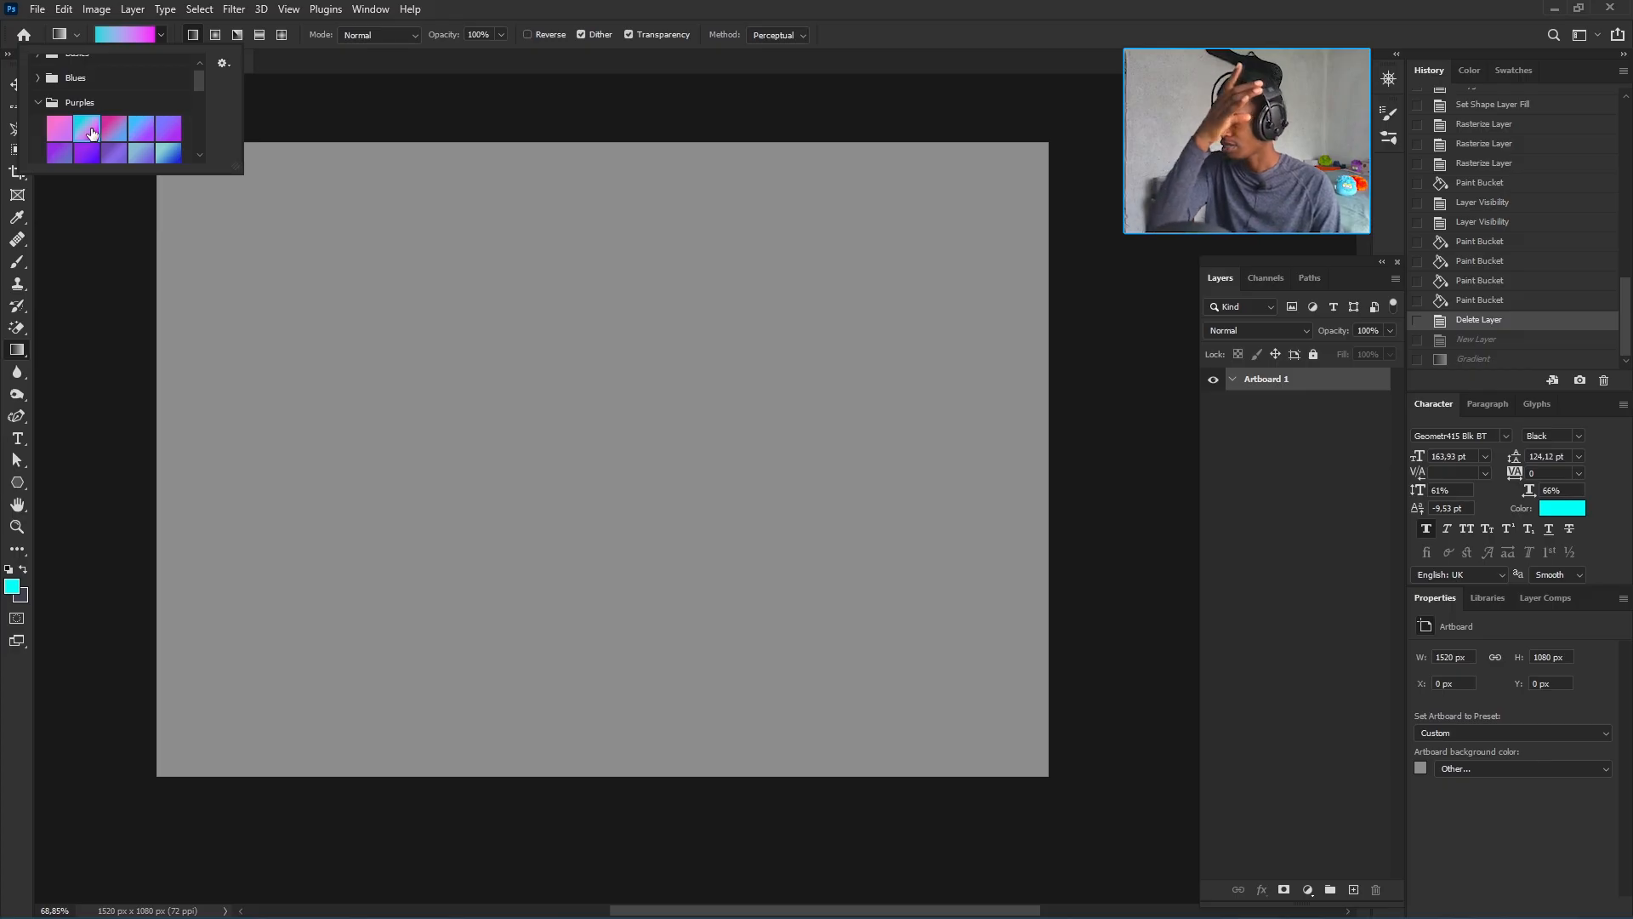
{"action": "left_click", "coordinate": [535, 6]}
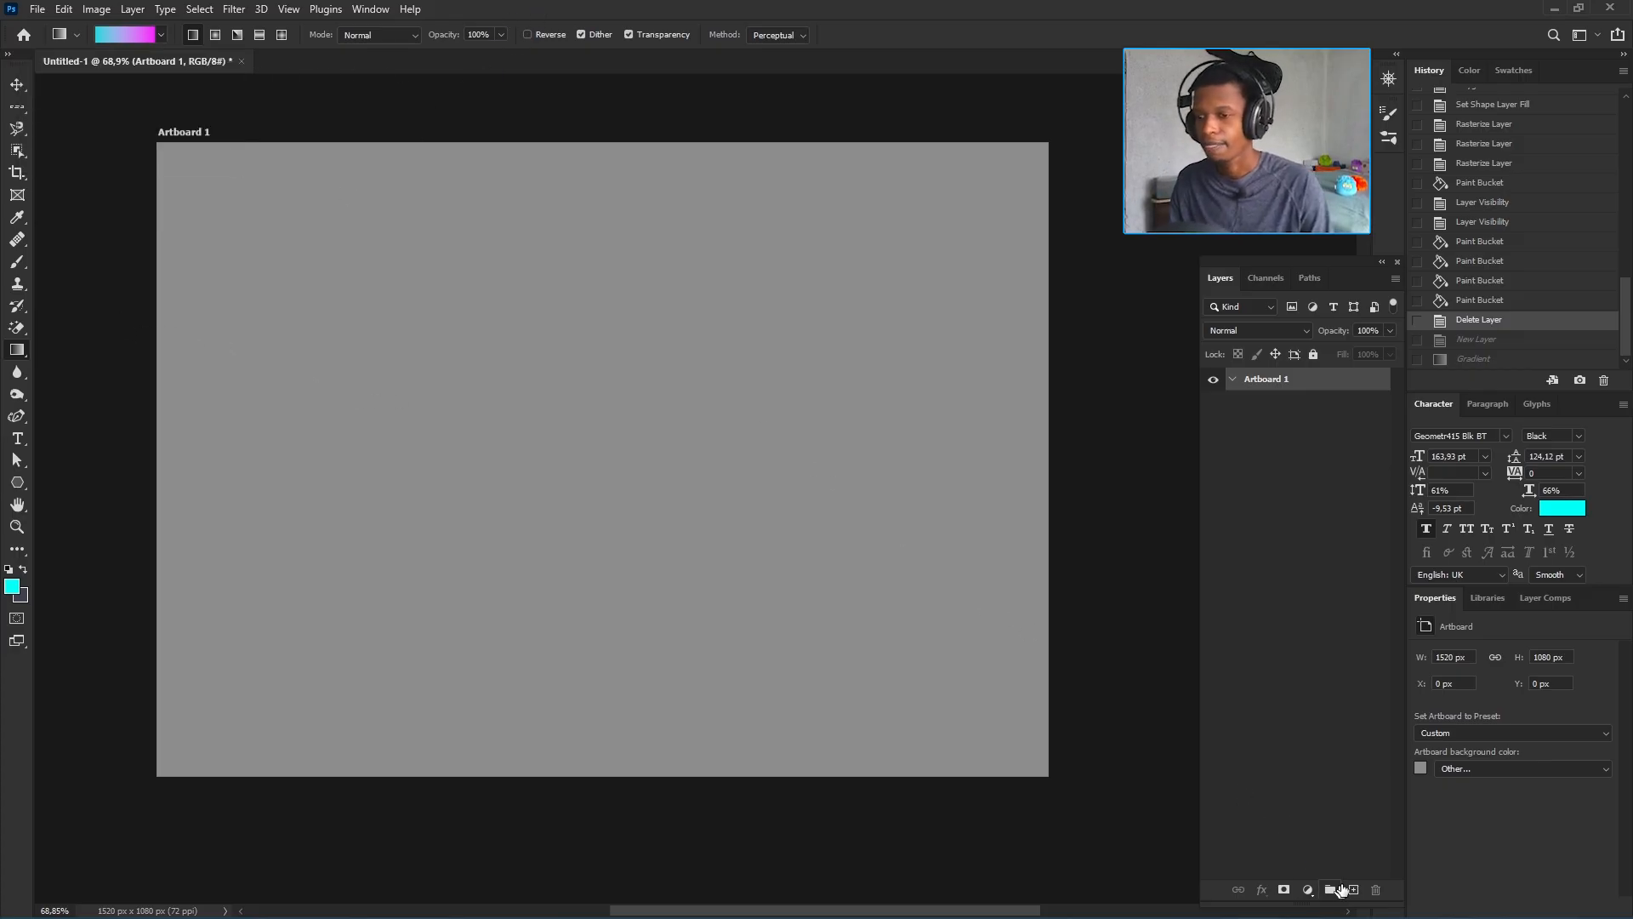
{"action": "left_click", "coordinate": [1352, 890]}
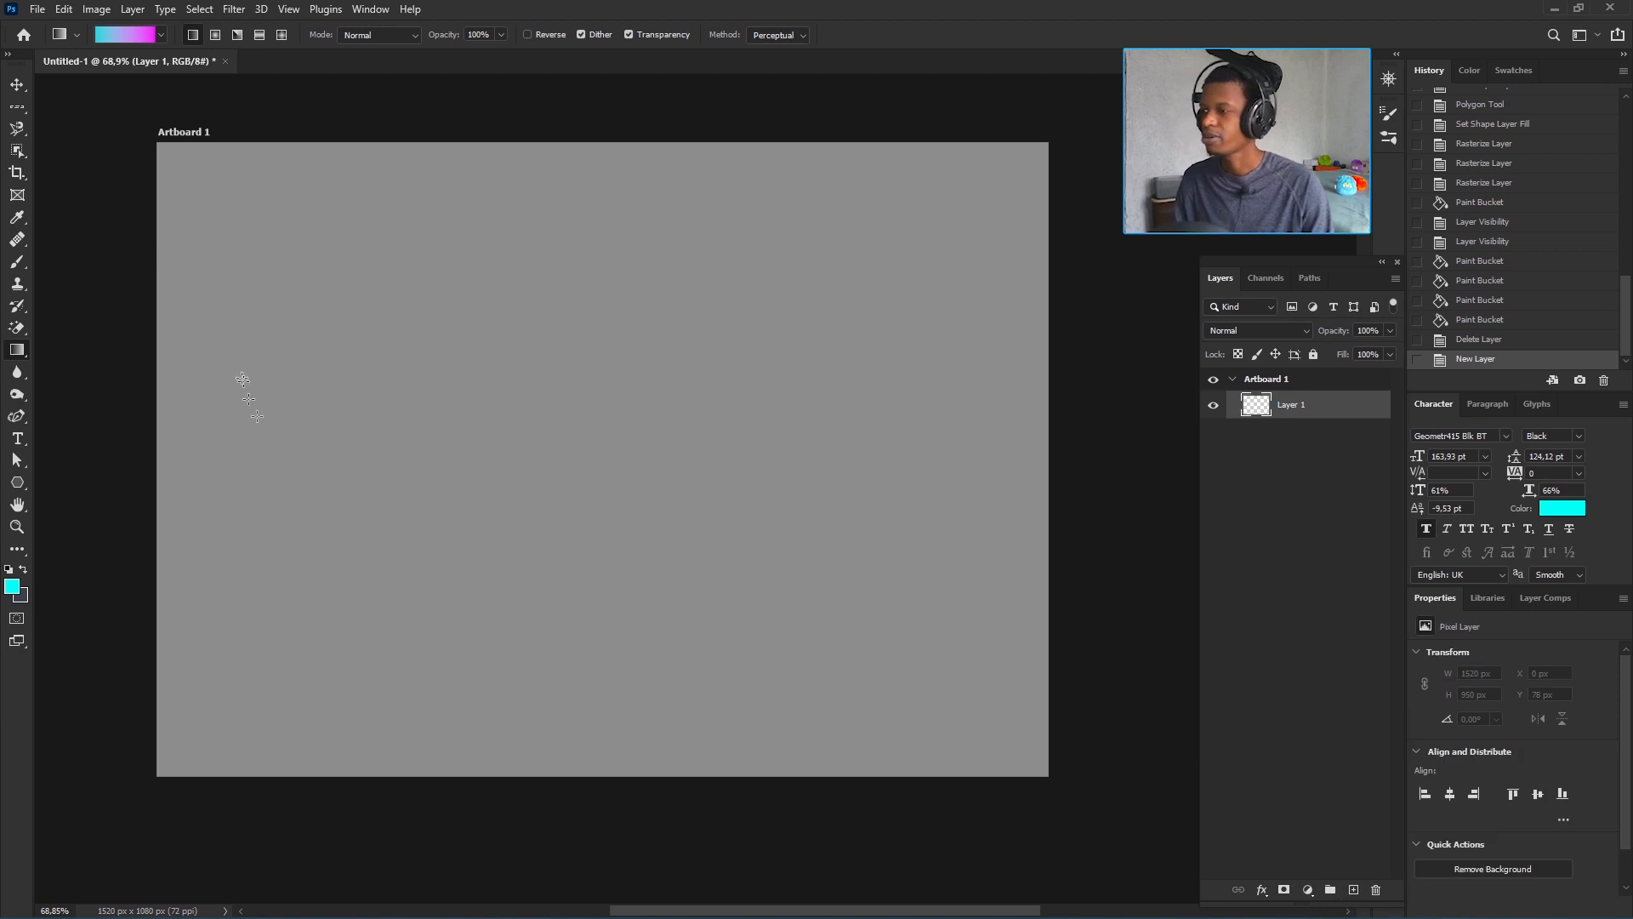
- Try the cyan-to-magenta gradient diagonally across most of the artboard, undo it, try a short one from the artboard's lower-left corner, and undo that
{"action": "left_click_drag", "start_coordinate": [217, 298], "coordinate": [848, 564]}
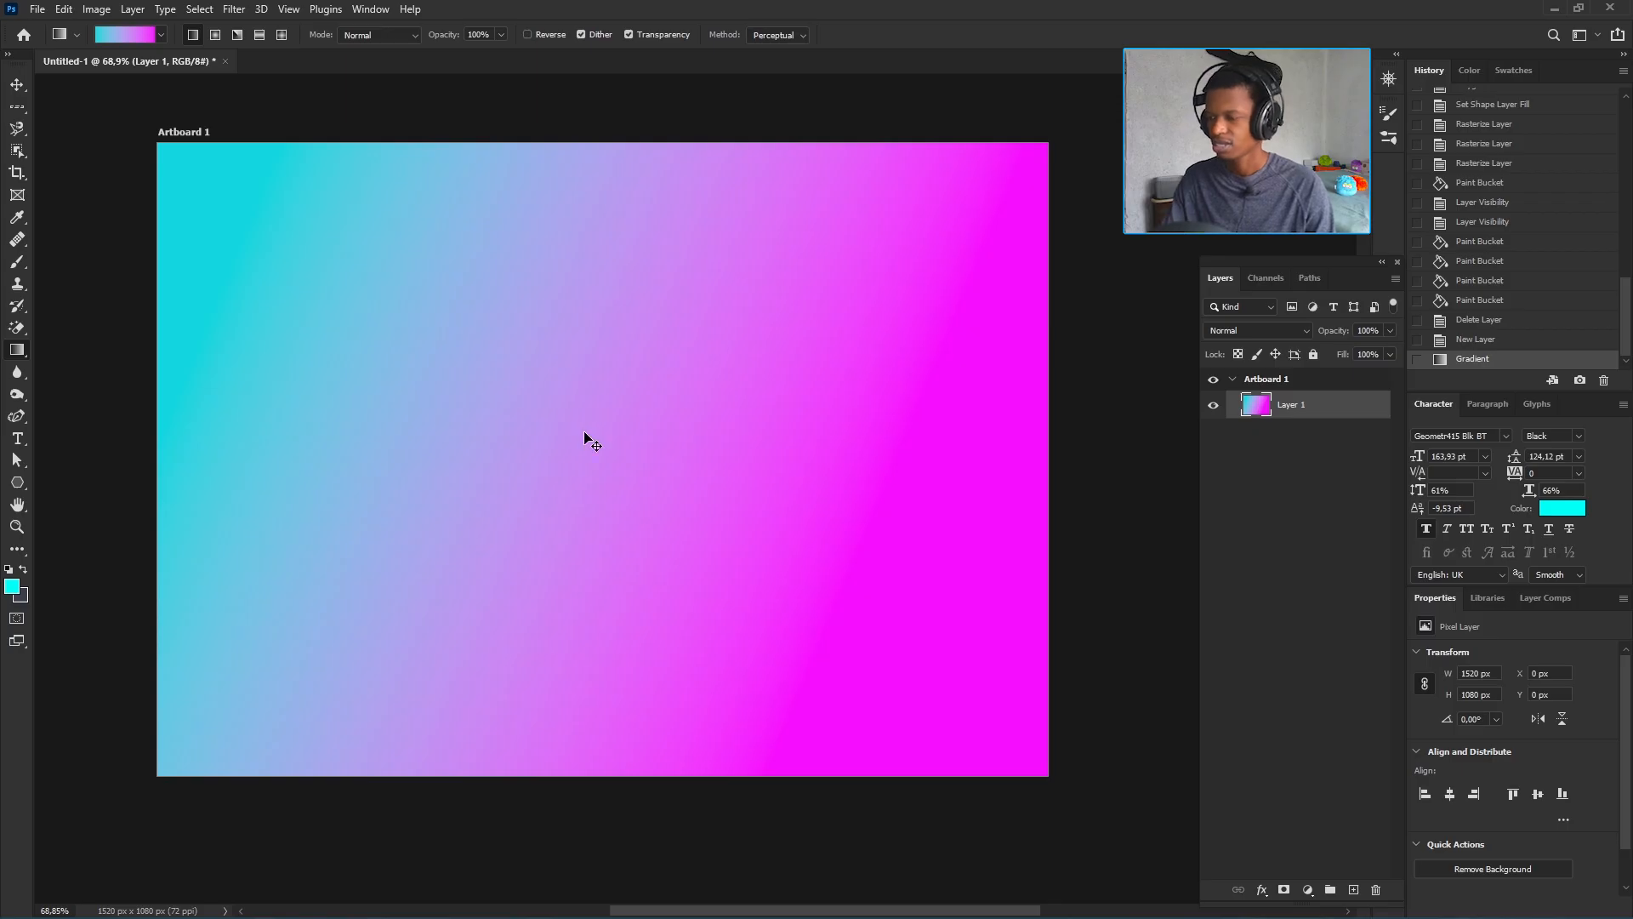
{"action": "key", "text": "ctrl+z"}
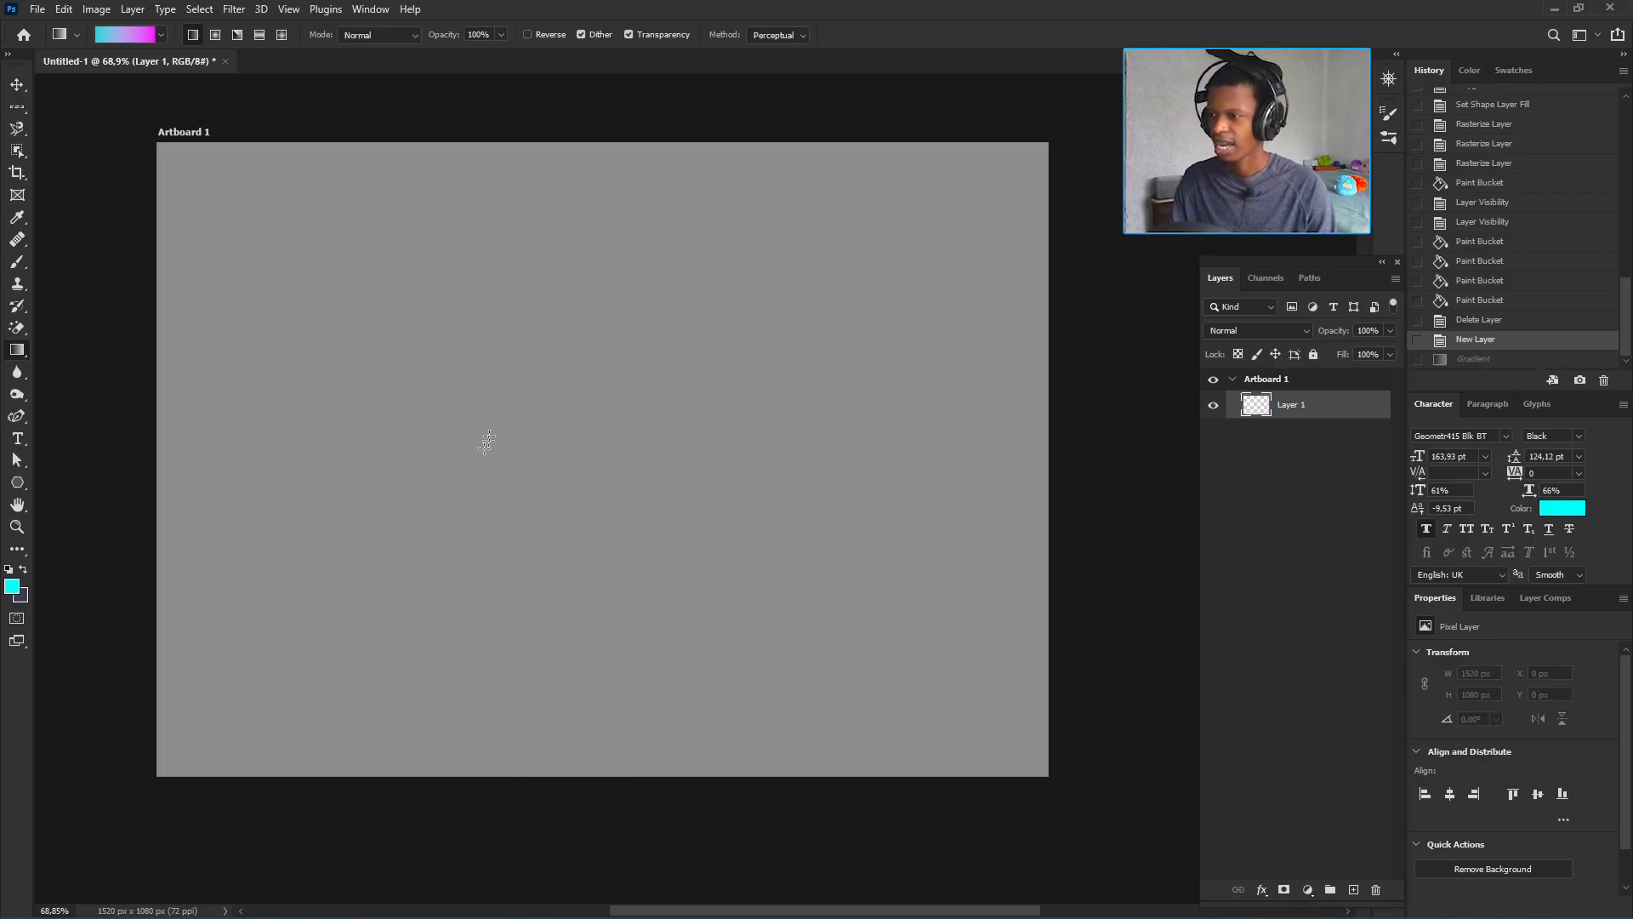
{"action": "left_click_drag", "start_coordinate": [175, 758], "coordinate": [358, 630]}
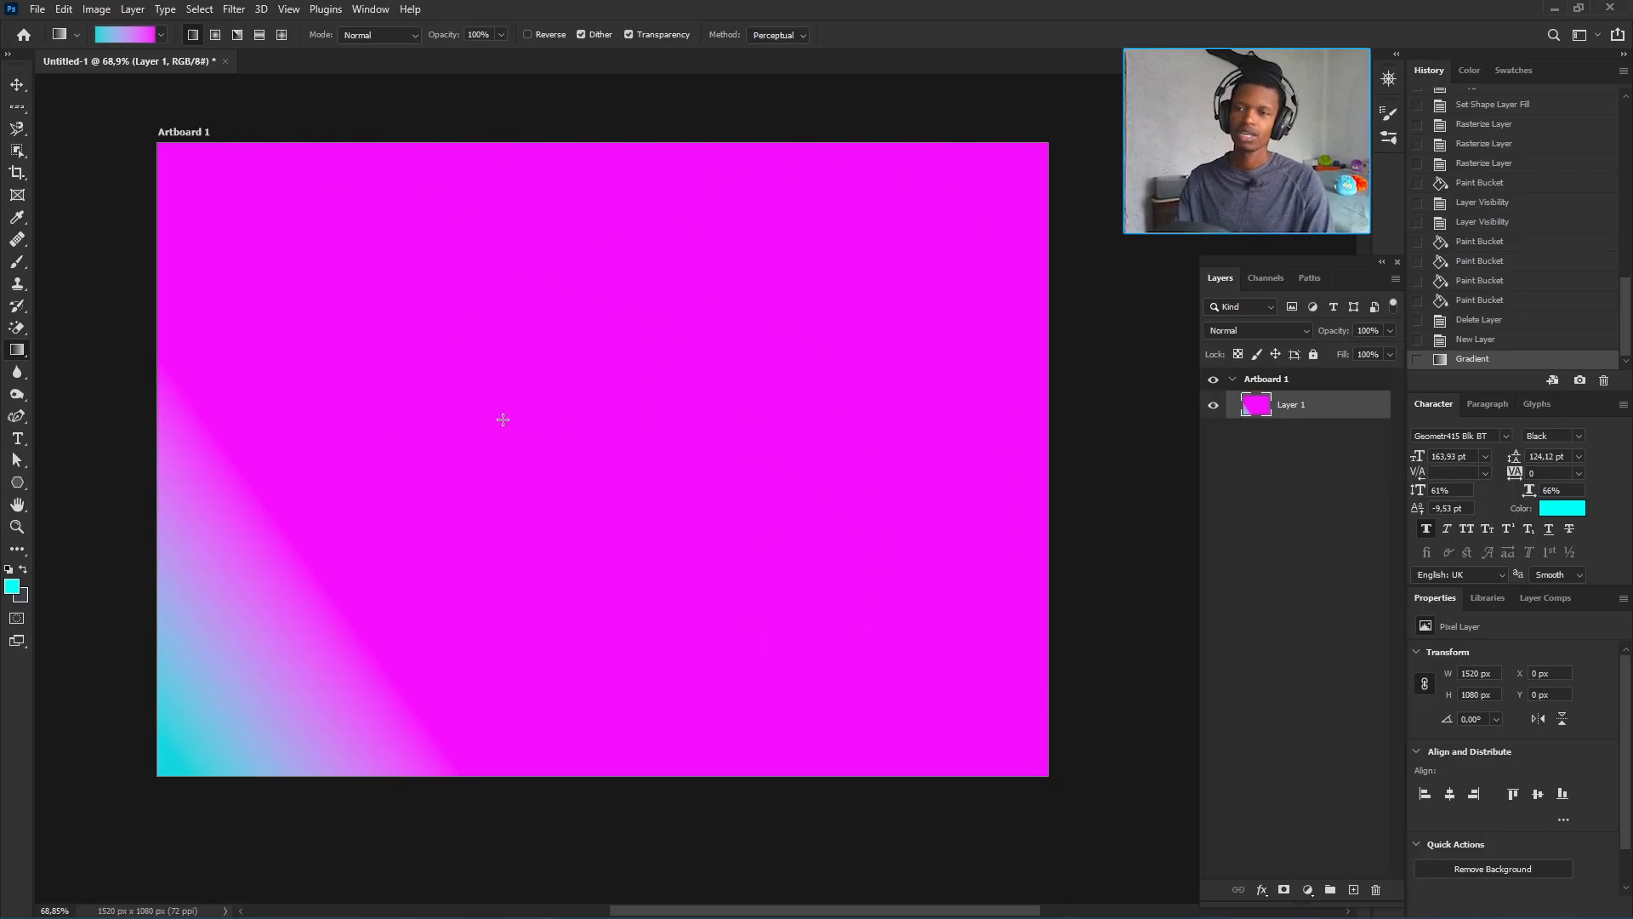
{"action": "key", "text": "ctrl+z"}
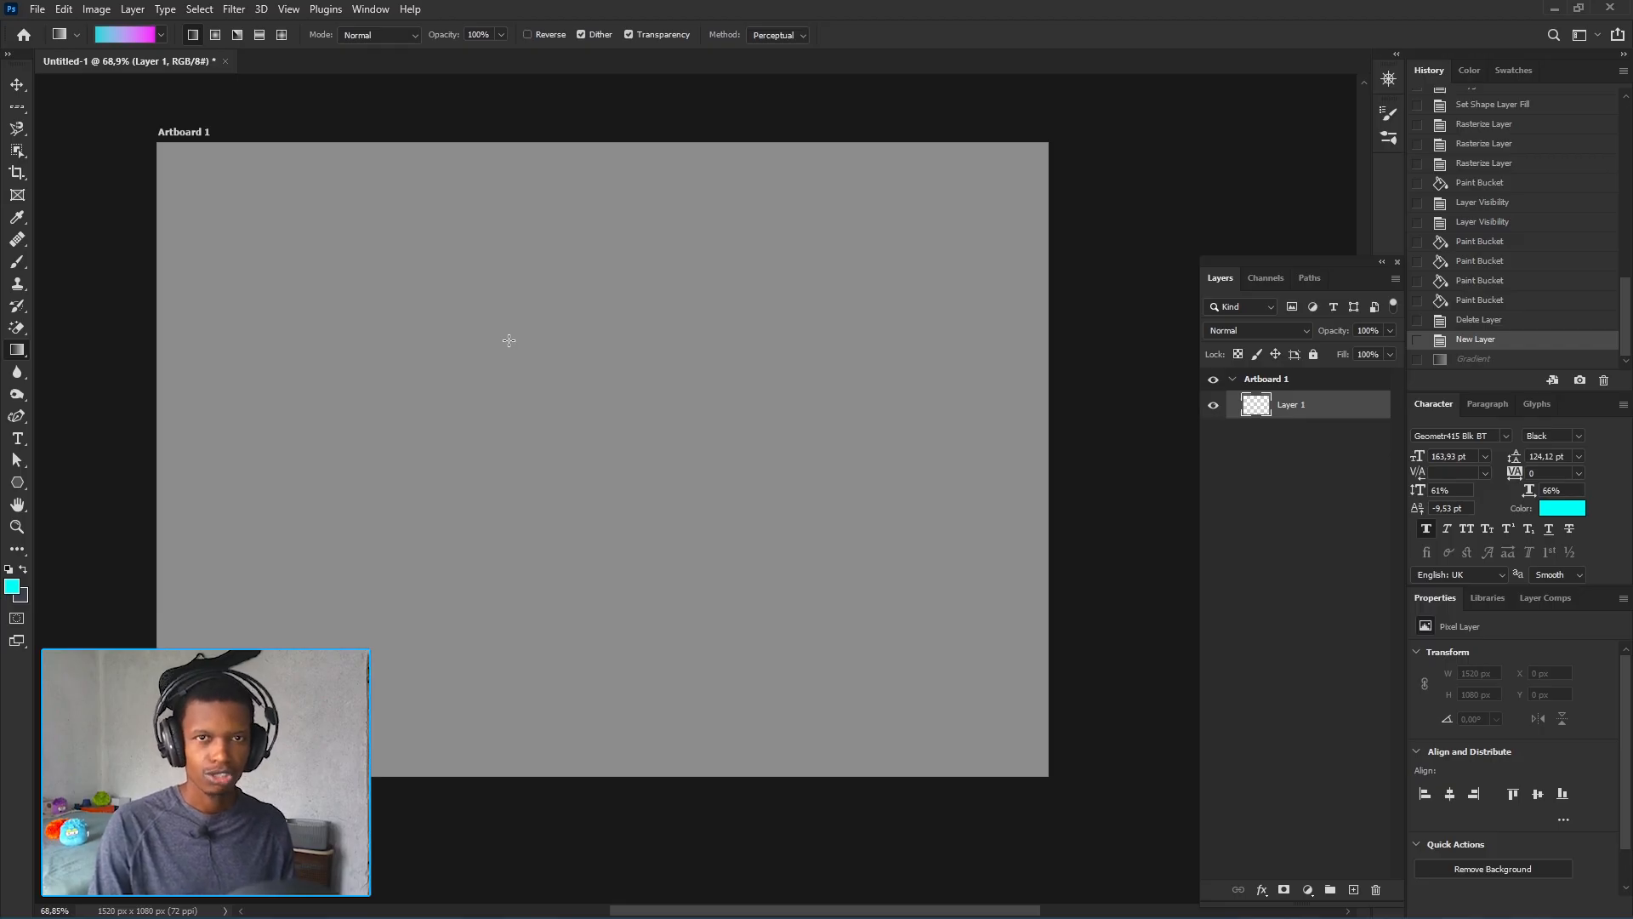
- Look through the gradient presets in the Blues and Purples groups
{"action": "right_click", "coordinate": [18, 348]}
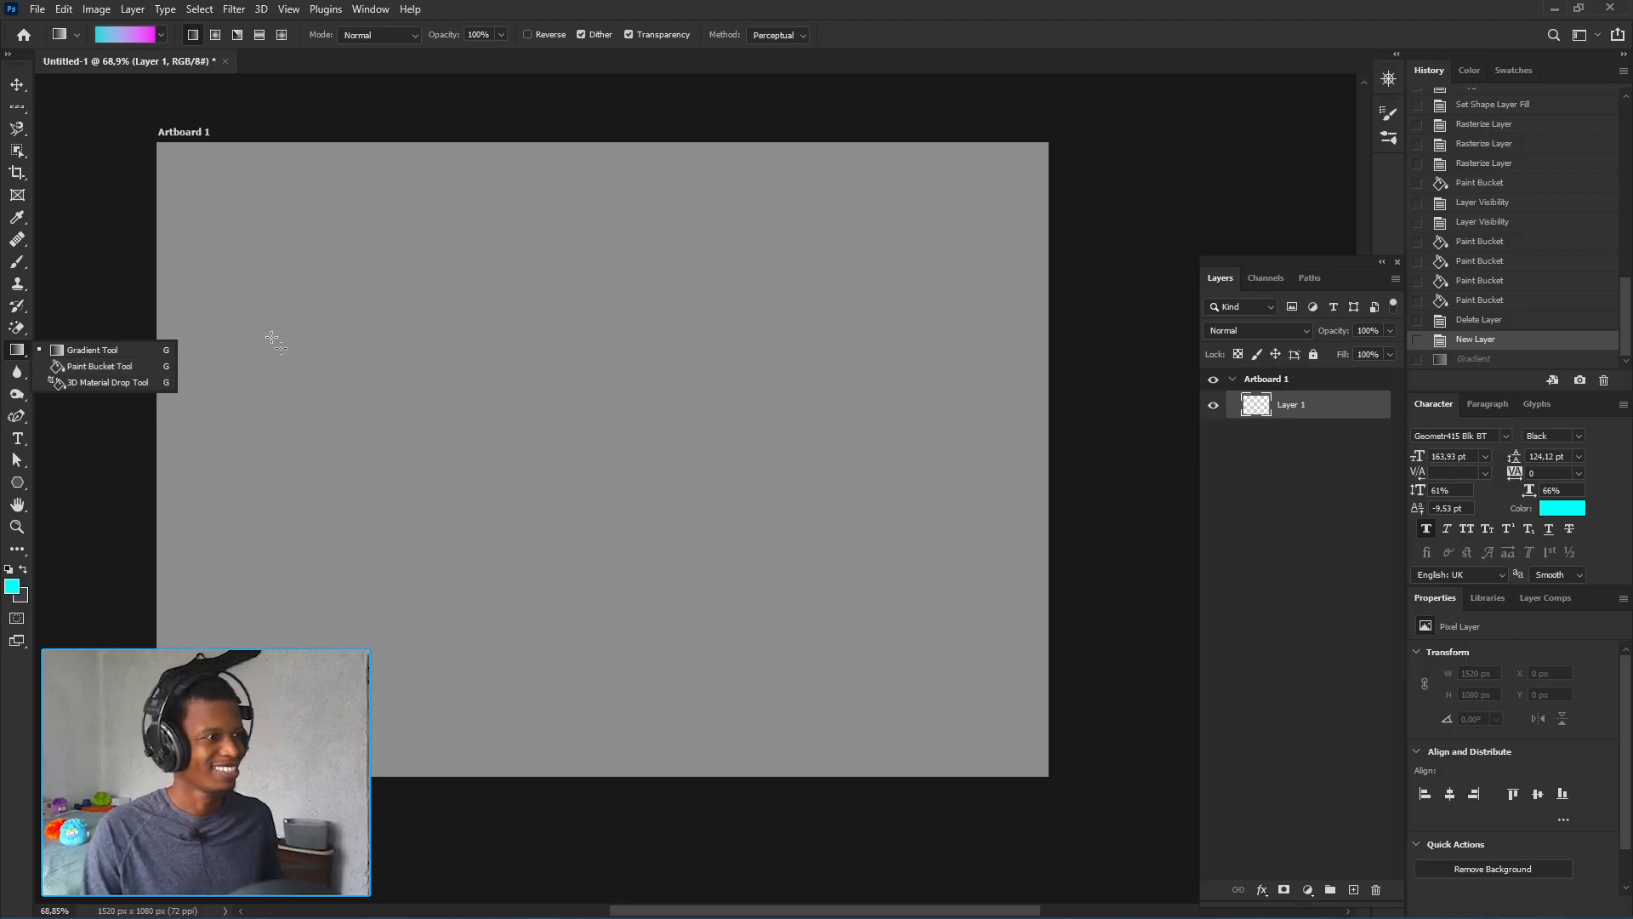
{"action": "left_click", "coordinate": [161, 35]}
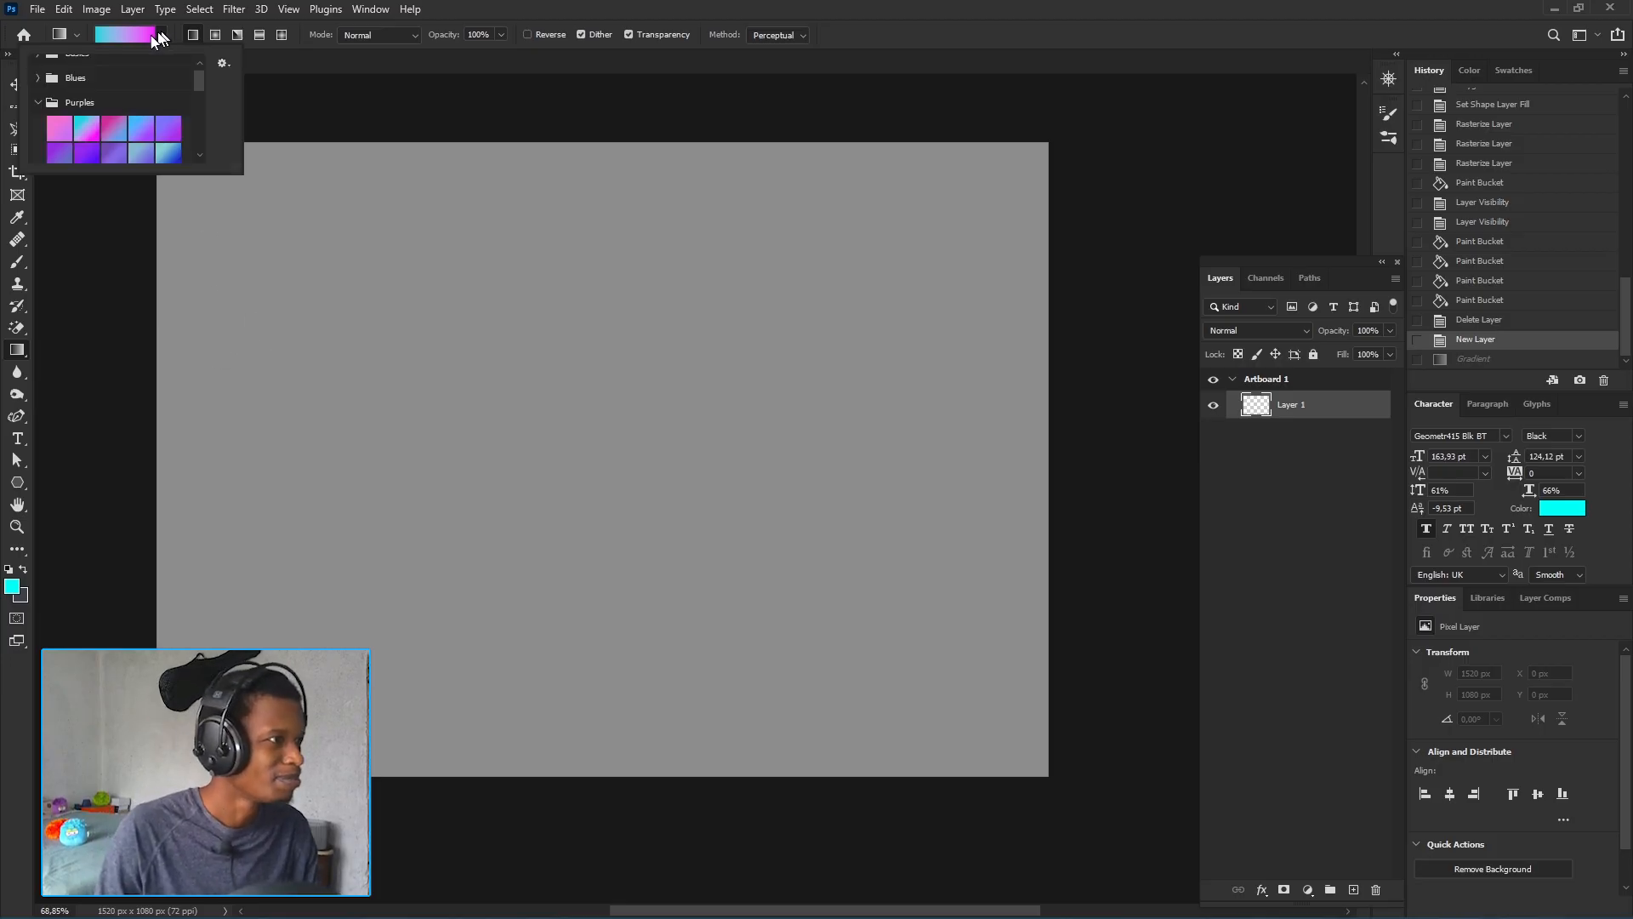
{"action": "left_click", "coordinate": [39, 77]}
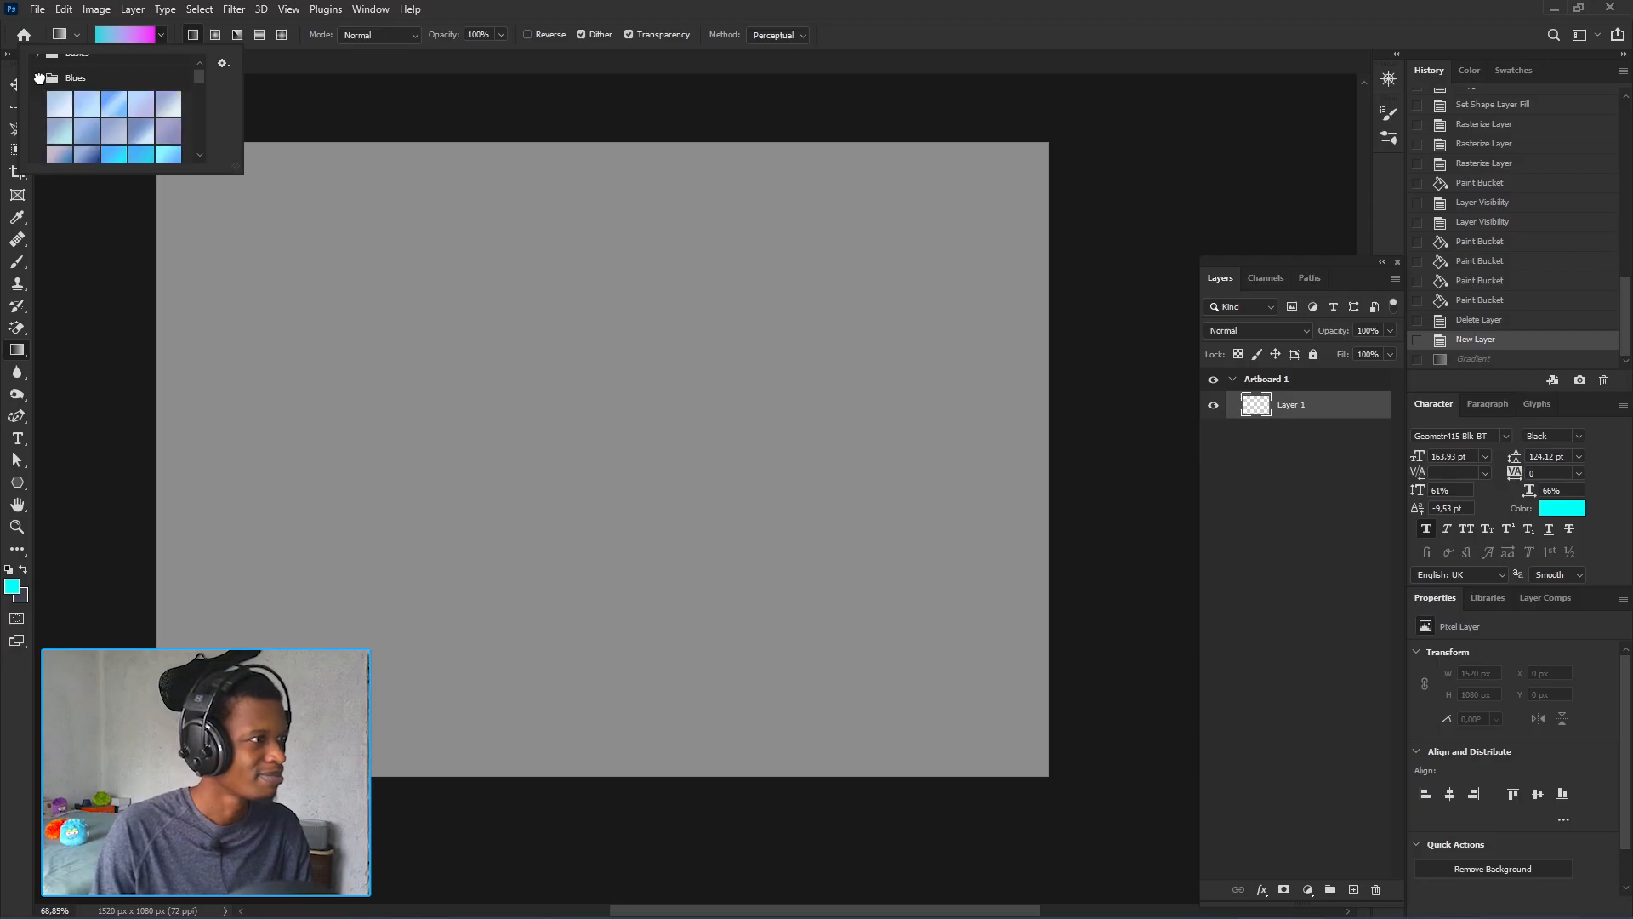
{"action": "left_click", "coordinate": [38, 78]}
{"action": "scroll", "coordinate": [80, 119], "scroll_direction": "down", "scroll_amount": 1}
{"action": "scroll", "coordinate": [82, 124], "scroll_direction": "down", "scroll_amount": 2}
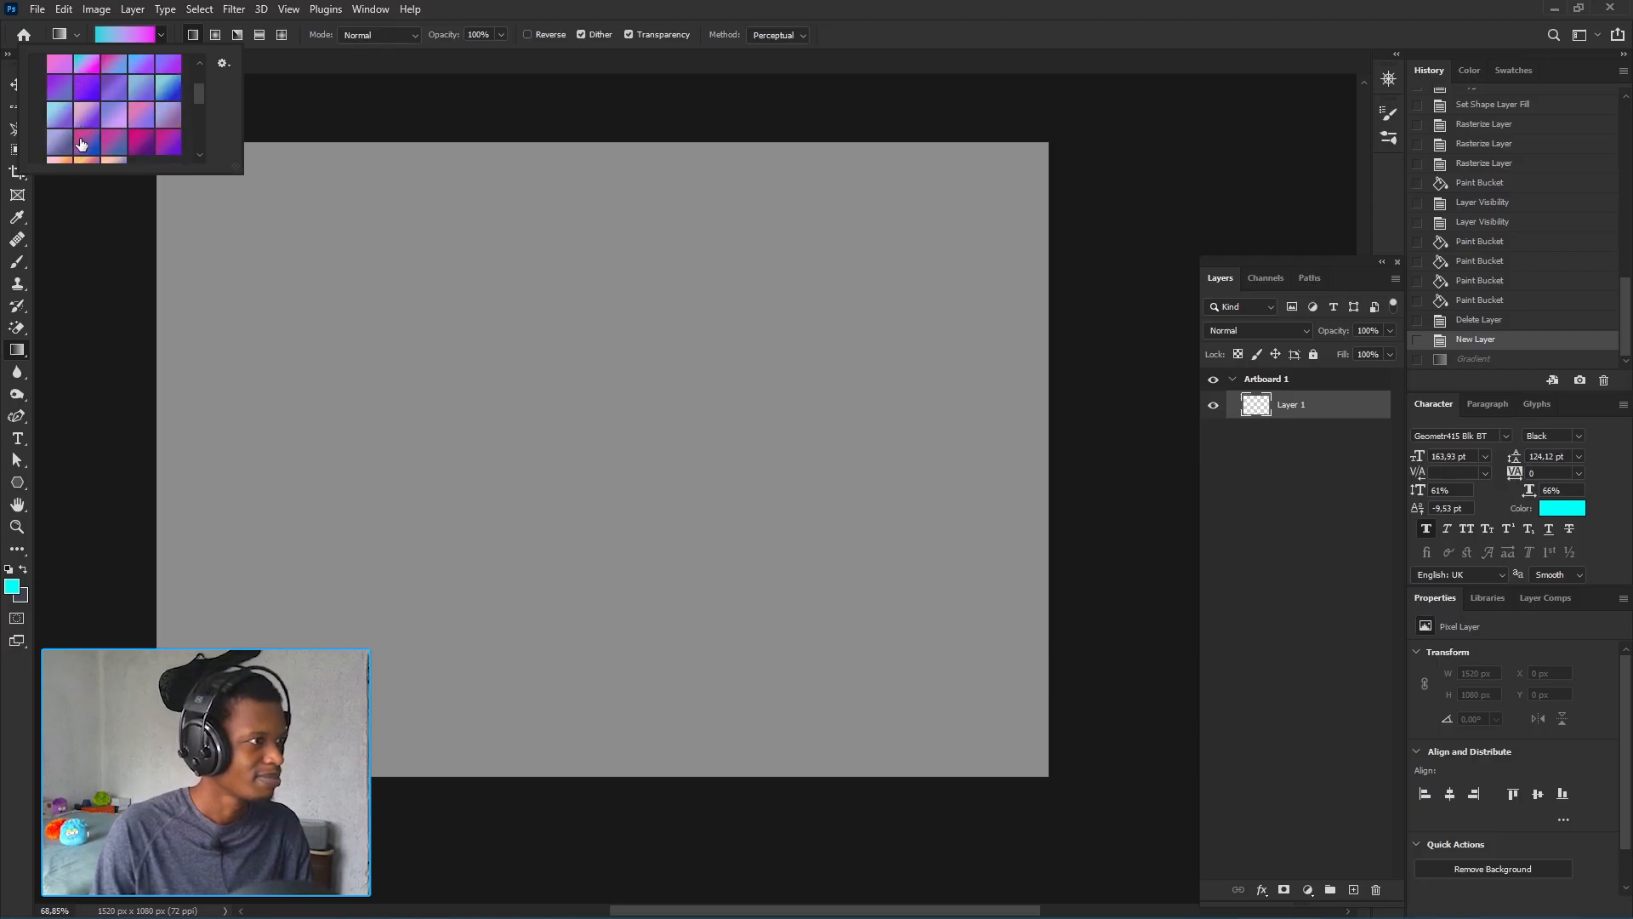